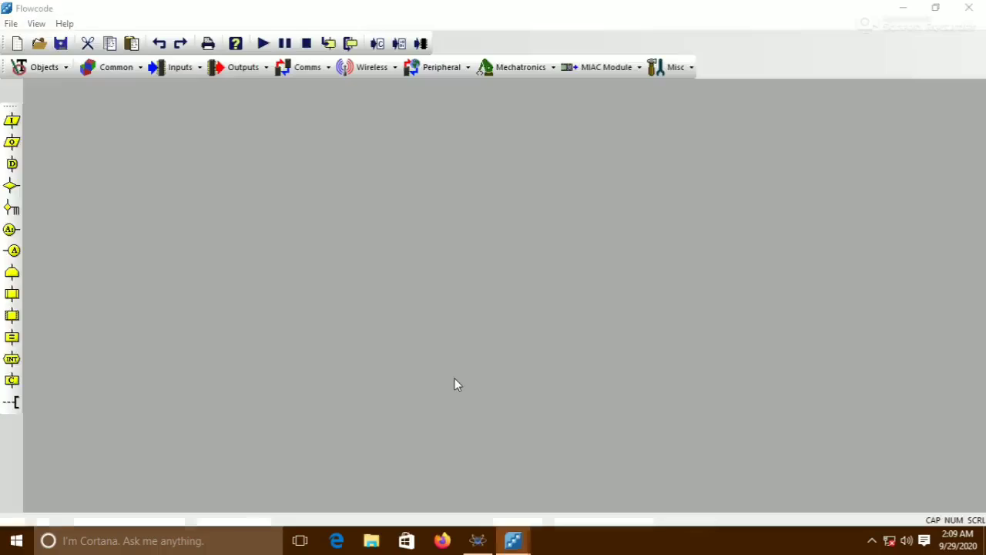
# Create a new flowchart targeting the 16F887 chip with a clock speed of 4000000 Hz
pyautogui.click(517, 330)
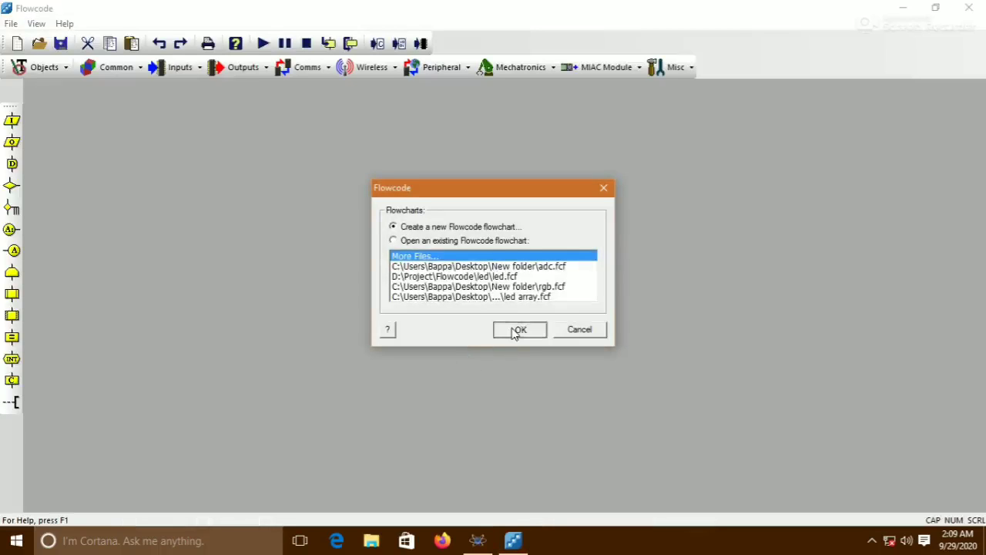
pyautogui.click(369, 363)
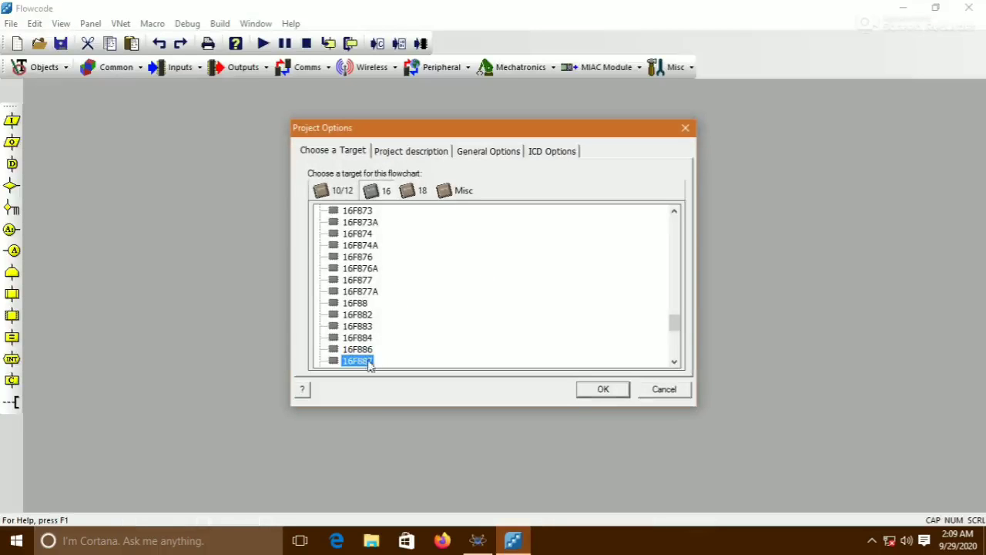
pyautogui.click(489, 151)
pyautogui.click(436, 222)
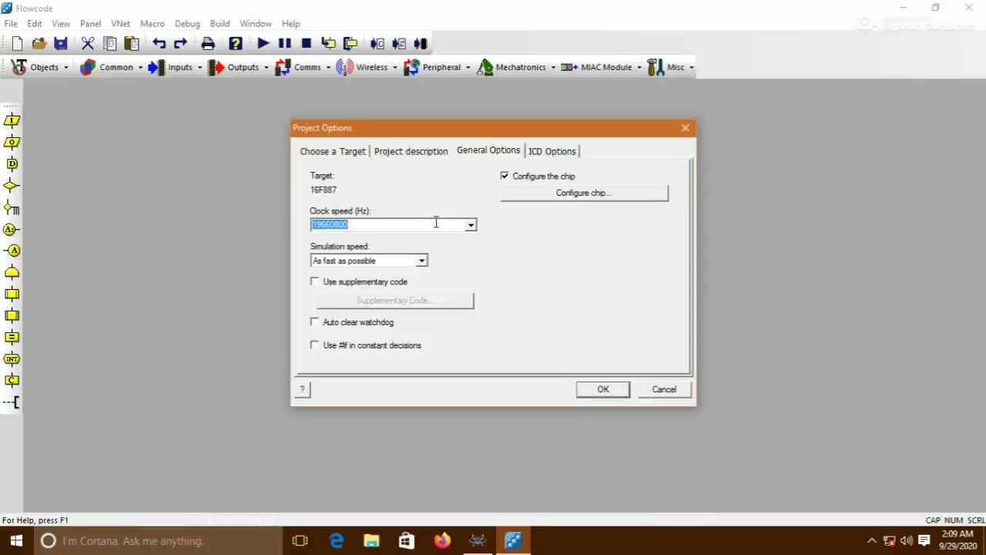
pyautogui.click(470, 225)
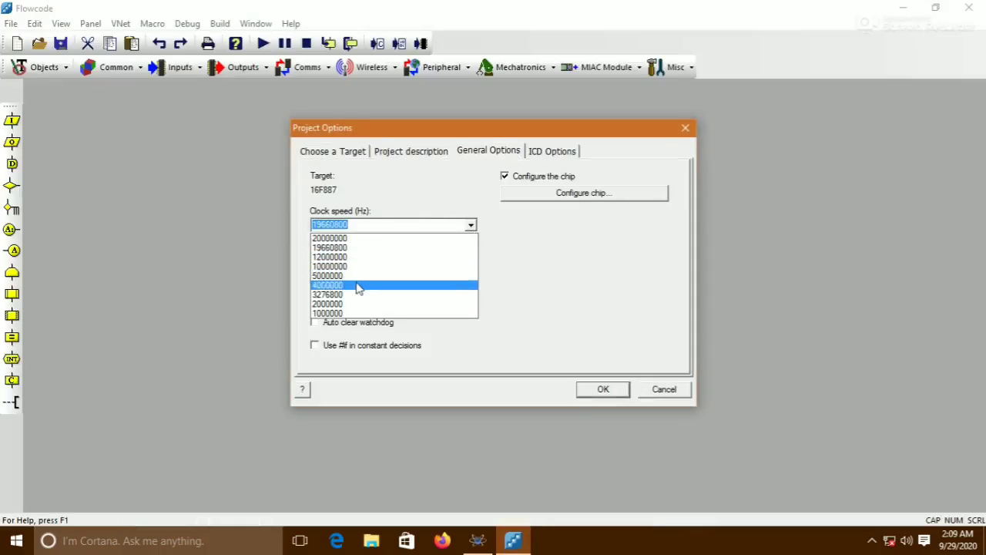
pyautogui.click(358, 287)
# Configure the chip with the Internal RC No Clock oscillator and RE3 as digital input, and accept the project options
pyautogui.click(586, 194)
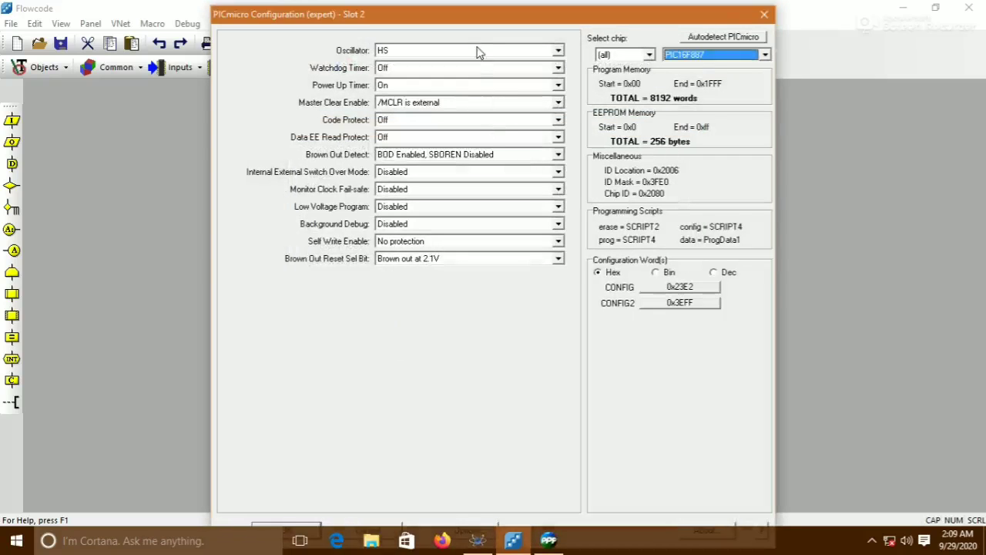
pyautogui.click(478, 52)
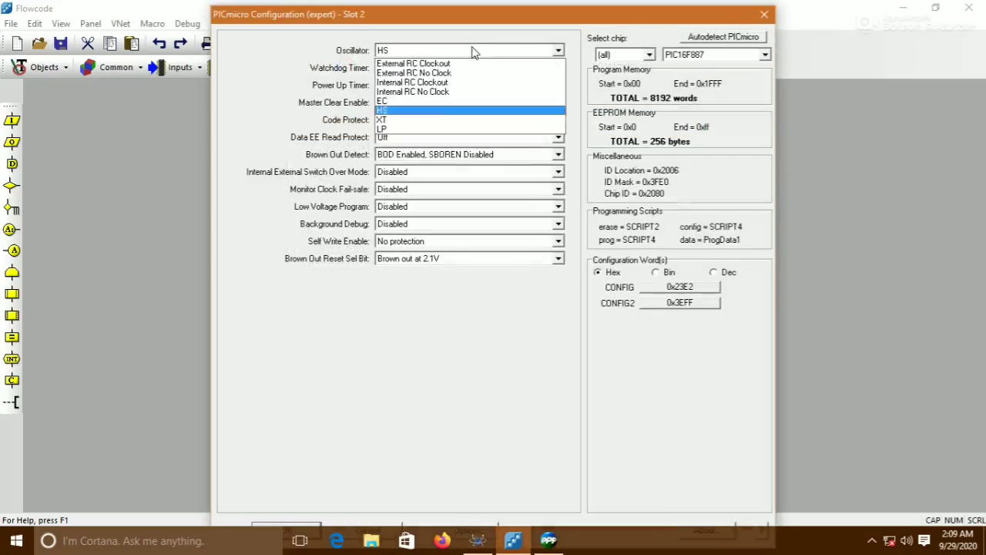
pyautogui.click(401, 93)
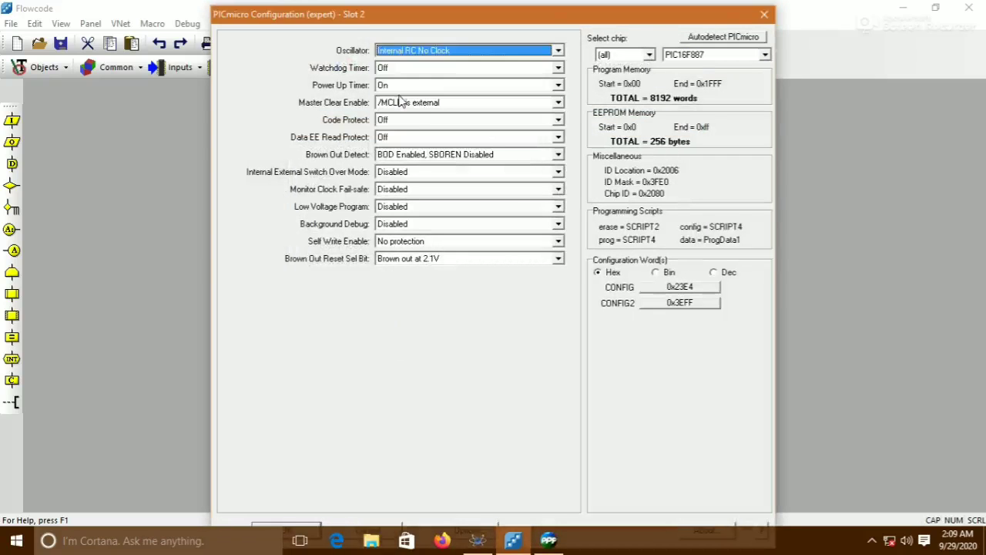
pyautogui.click(408, 102)
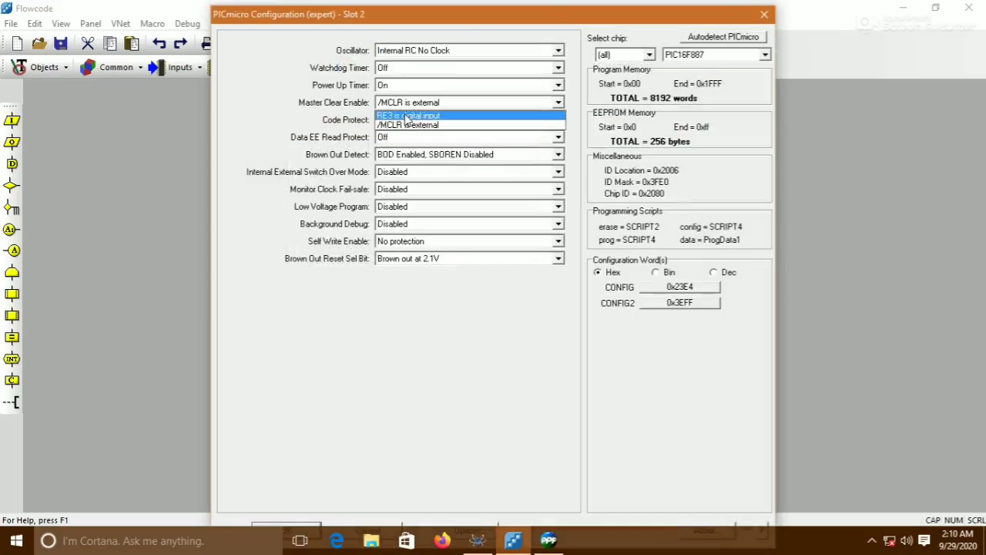
pyautogui.click(405, 116)
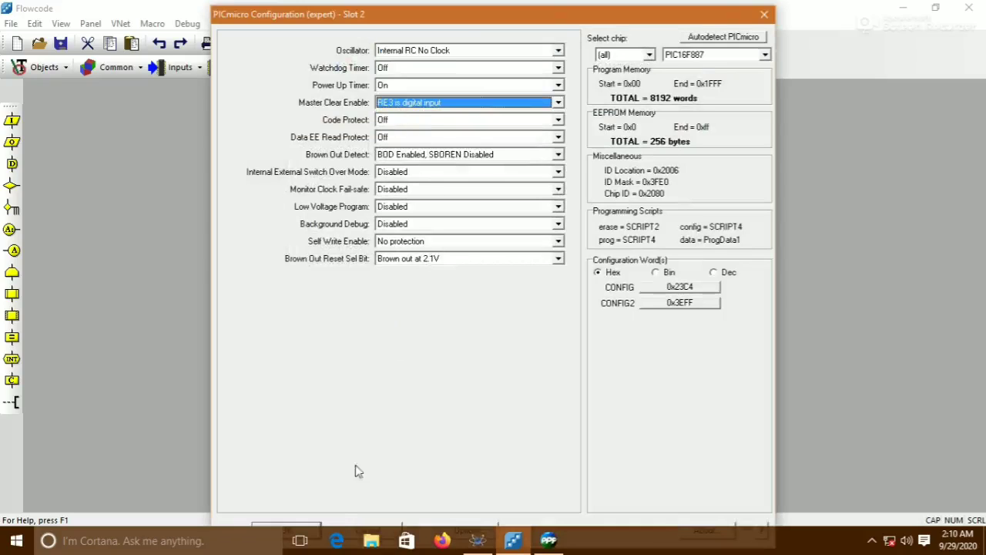
pyautogui.click(318, 529)
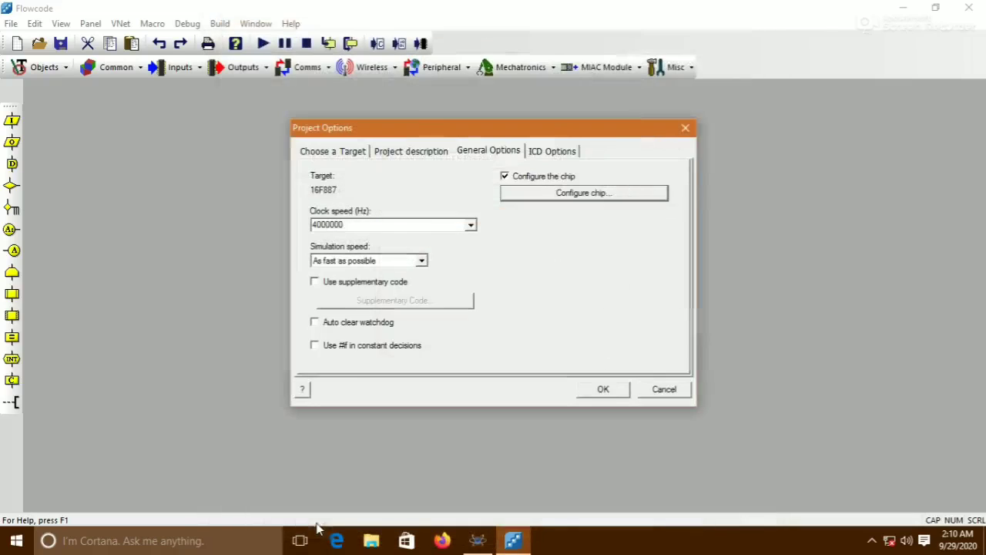
pyautogui.click(603, 390)
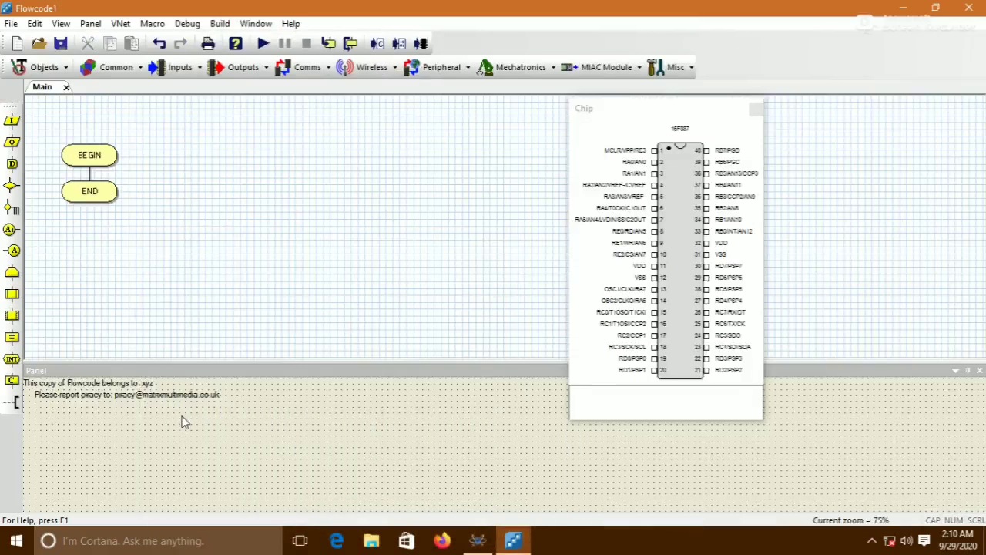
# Add an ADC component and change it to a Style 2 slider with a vertical background size of about 163
pyautogui.click(181, 73)
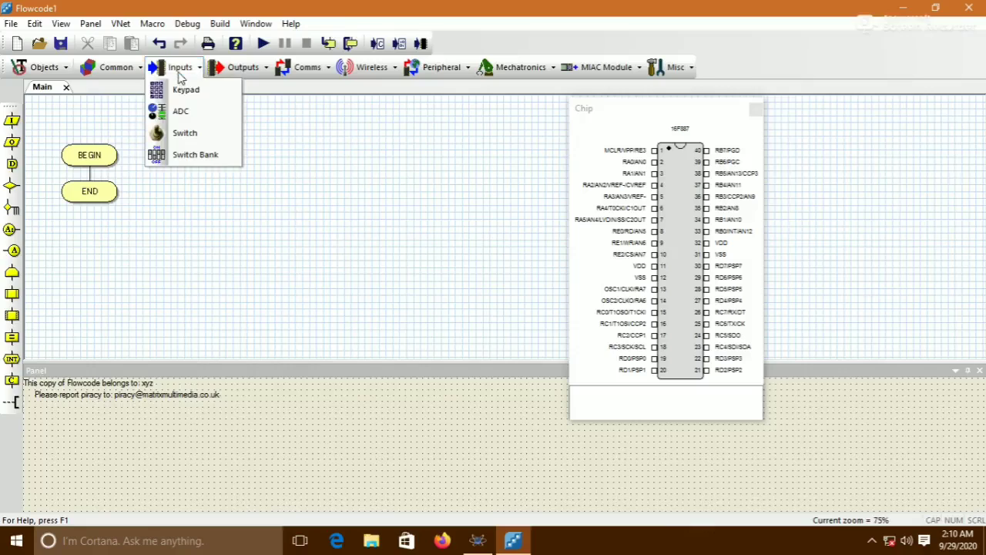
pyautogui.click(179, 113)
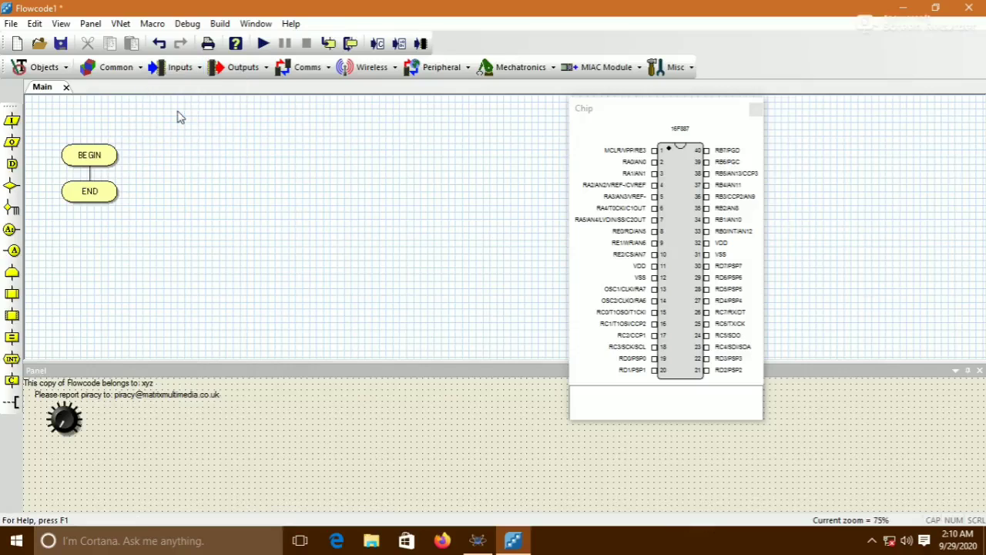
pyautogui.rightClick(69, 428)
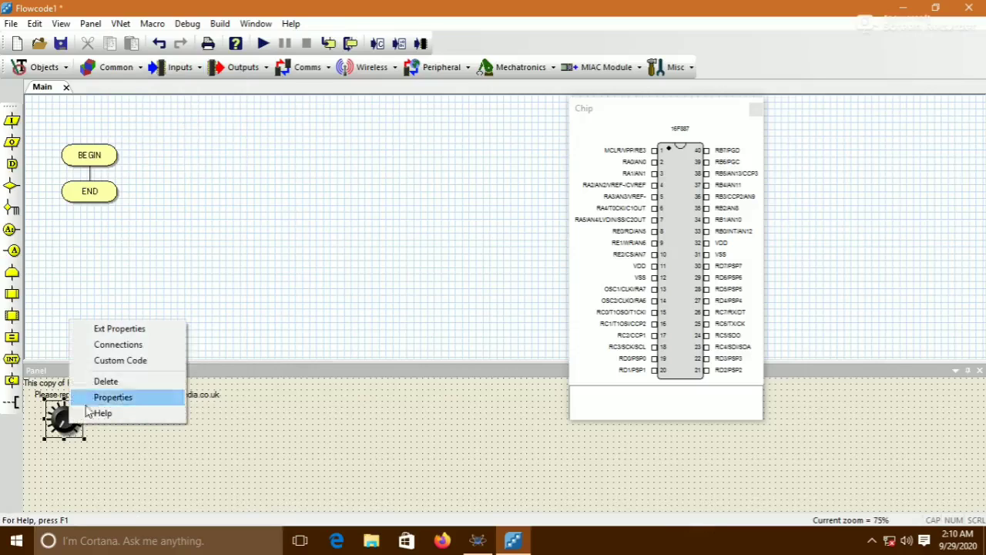
pyautogui.click(125, 336)
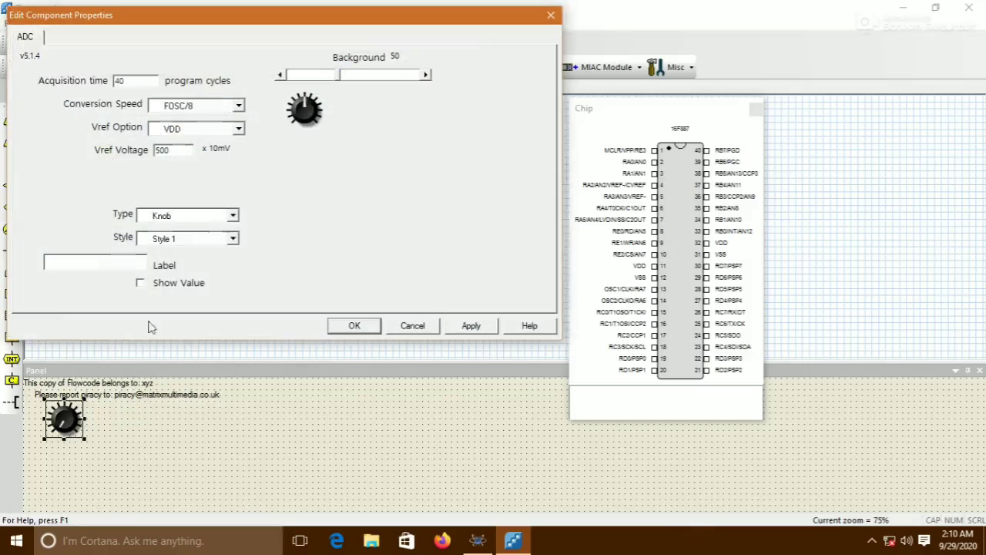
pyautogui.click(234, 218)
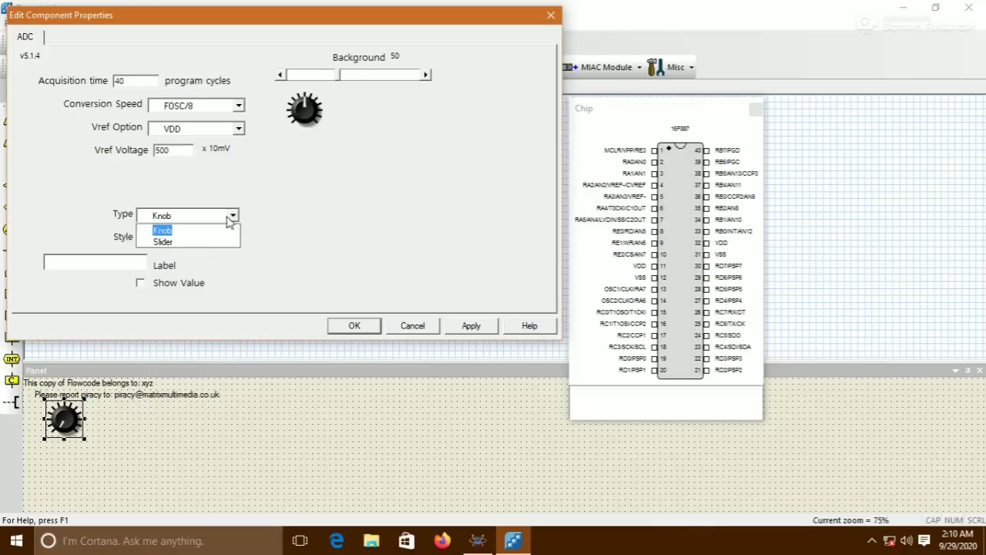
pyautogui.click(193, 245)
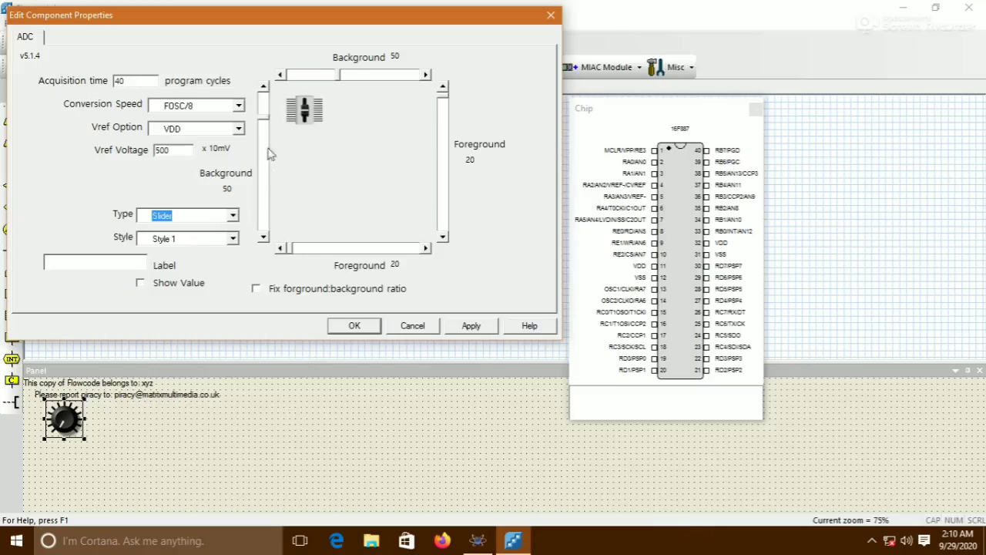
pyautogui.moveTo(266, 121); pyautogui.dragTo(263, 202)
pyautogui.click(210, 242)
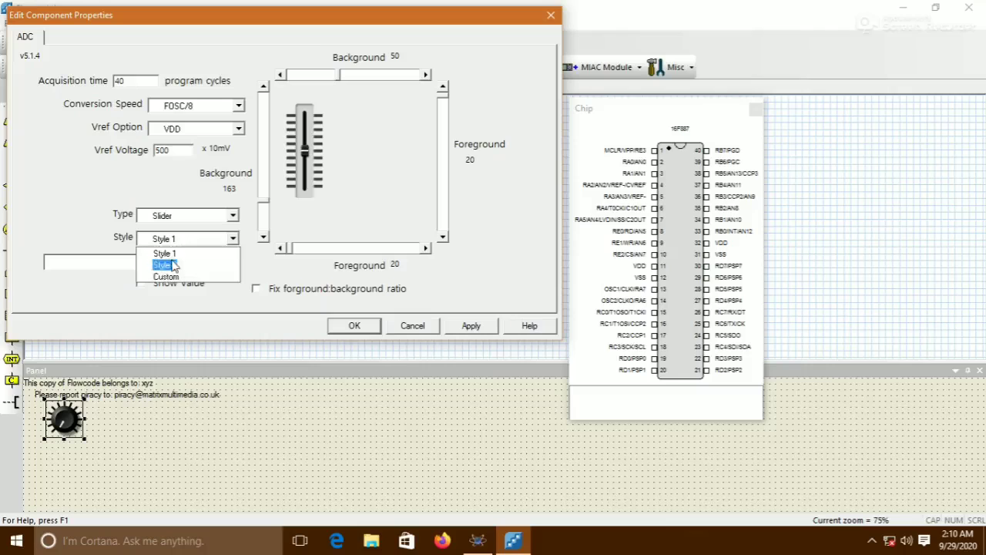
pyautogui.click(172, 266)
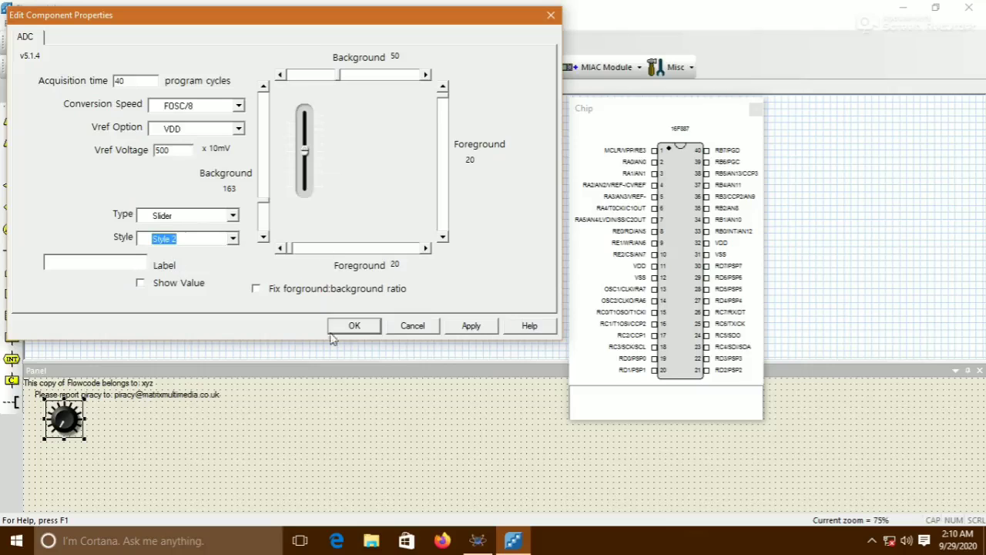
pyautogui.click(353, 326)
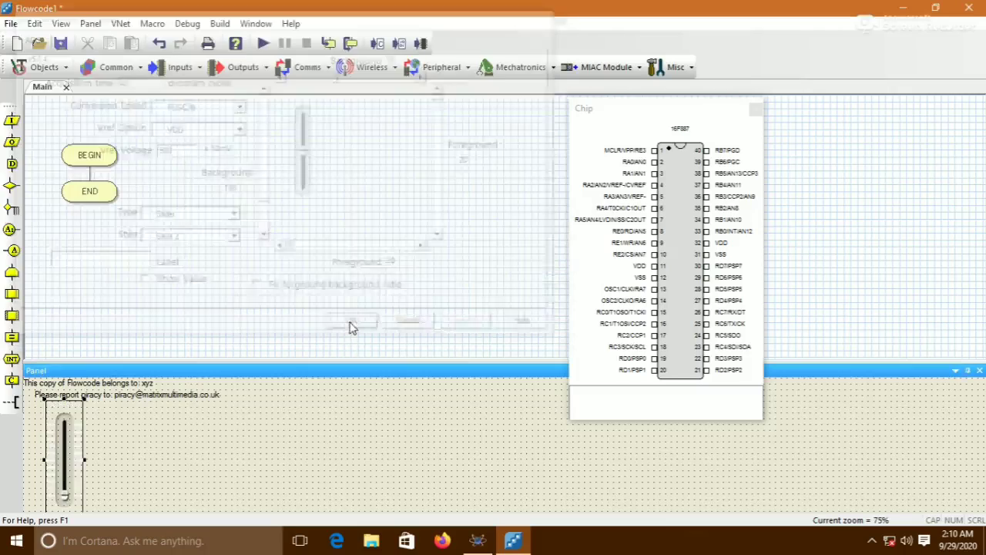
# Move the ADC slider clear of the panel's text and keep its analog input connected to channel An0
pyautogui.moveTo(78, 438); pyautogui.dragTo(308, 438)
pyautogui.rightClick(310, 429)
pyautogui.click(348, 353)
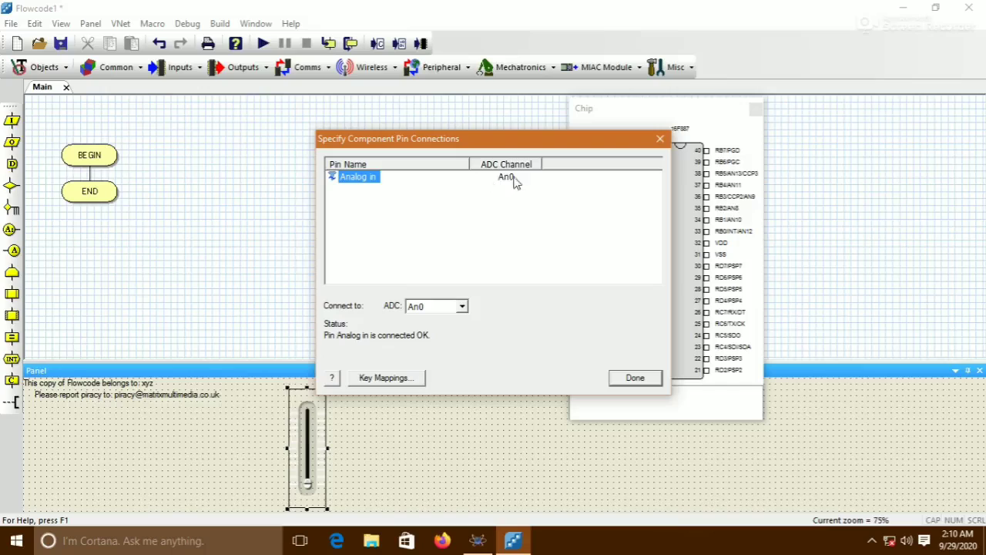
pyautogui.click(462, 307)
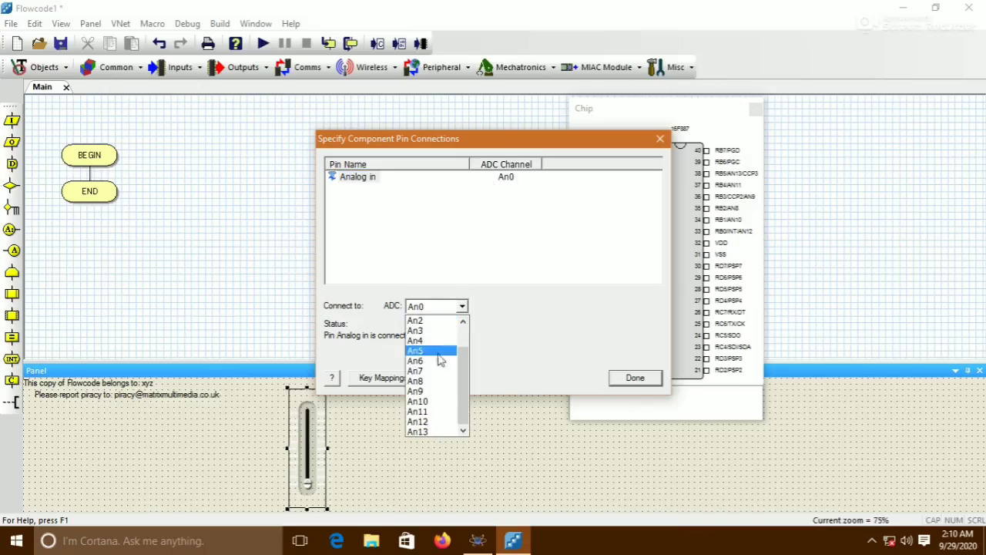
pyautogui.scroll(1, 440, 430)
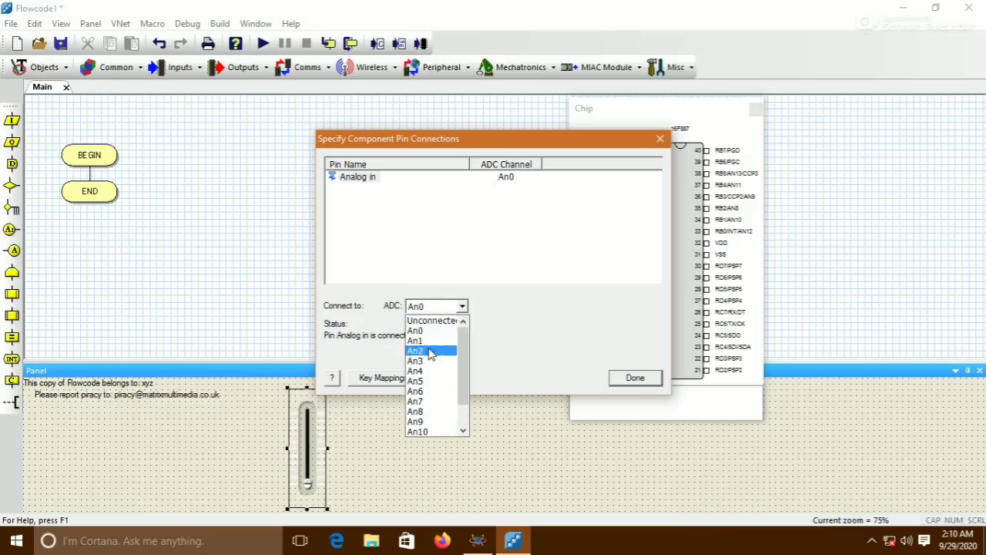
pyautogui.scroll(-1, 436, 370)
pyautogui.scroll(1, 437, 366)
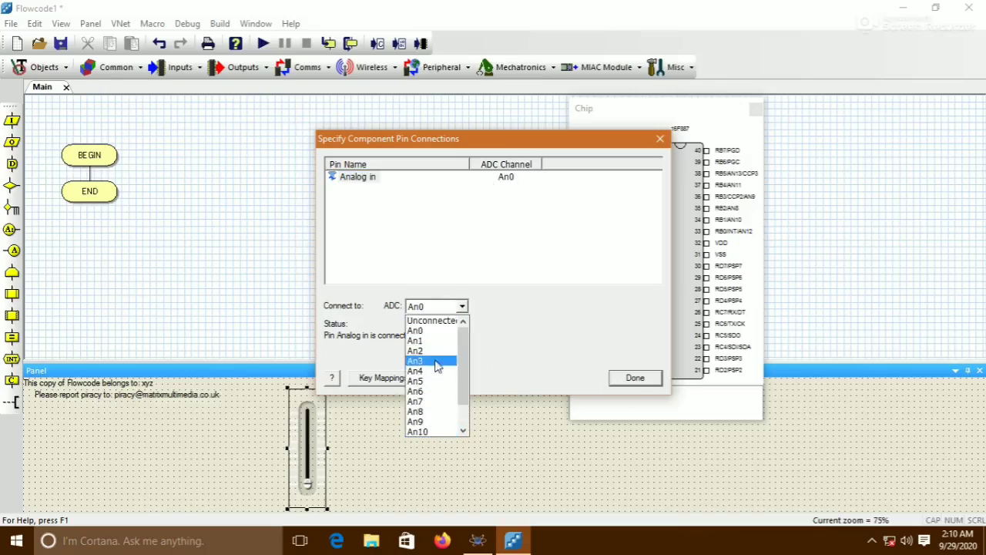
pyautogui.click(530, 255)
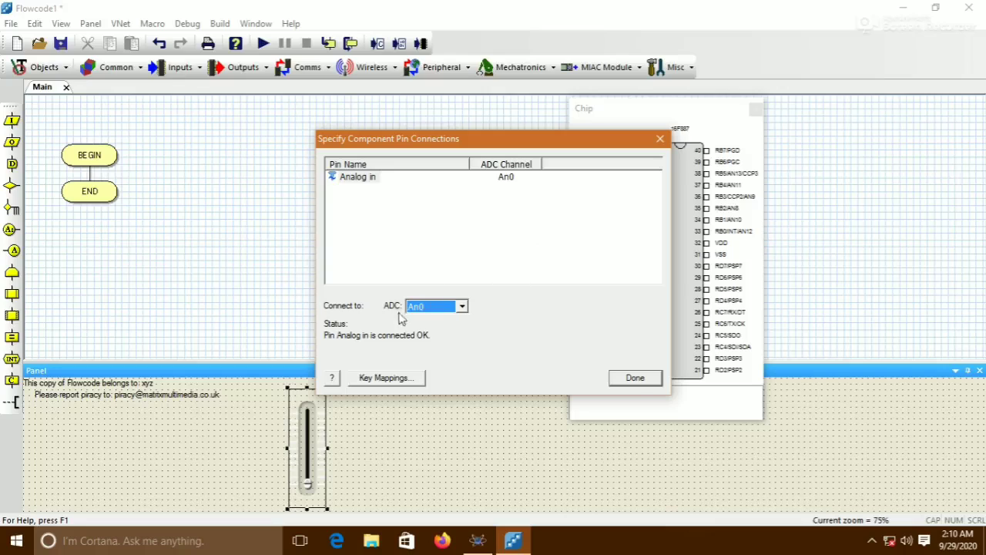
pyautogui.click(635, 377)
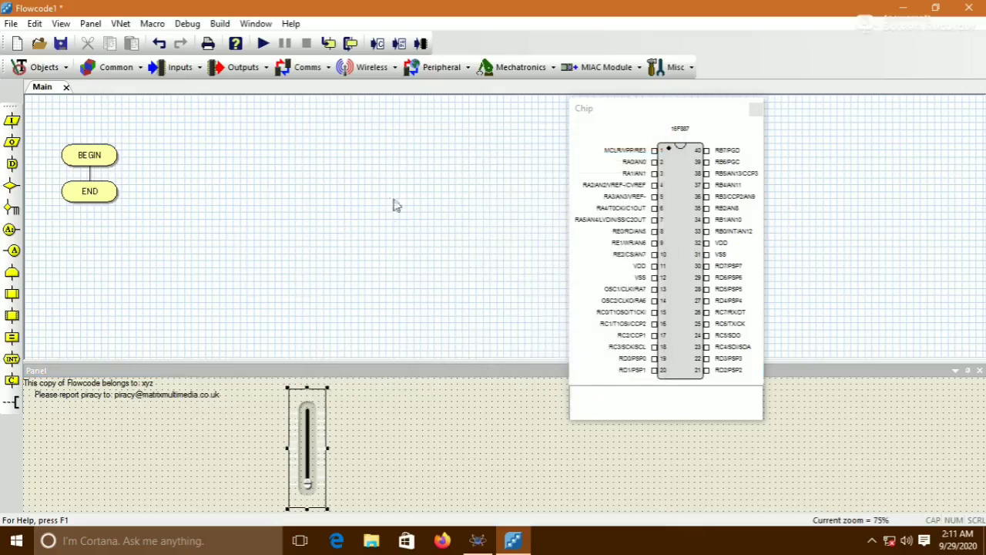
# Add an LED component to the panel and connect it to PORTD bit 0
pyautogui.click(238, 73)
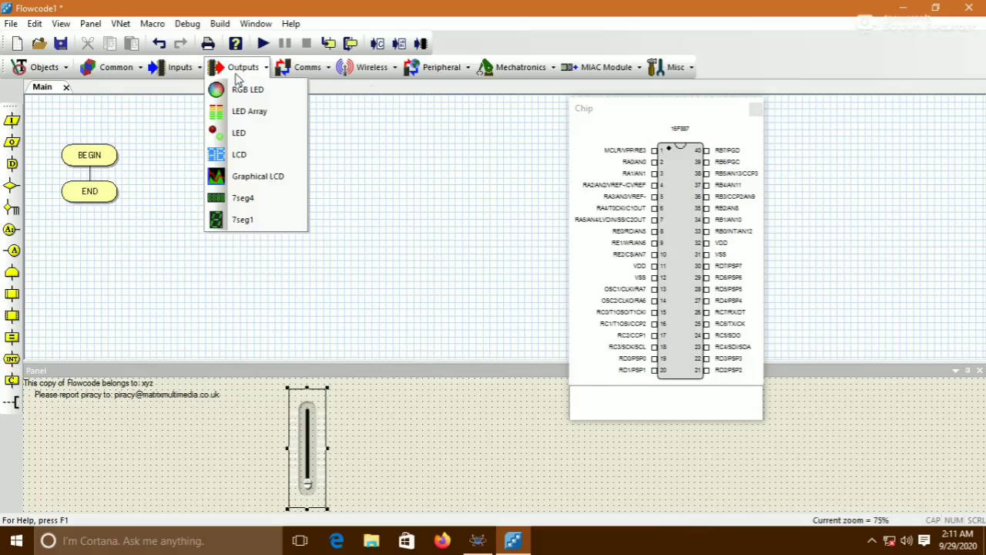
pyautogui.click(239, 133)
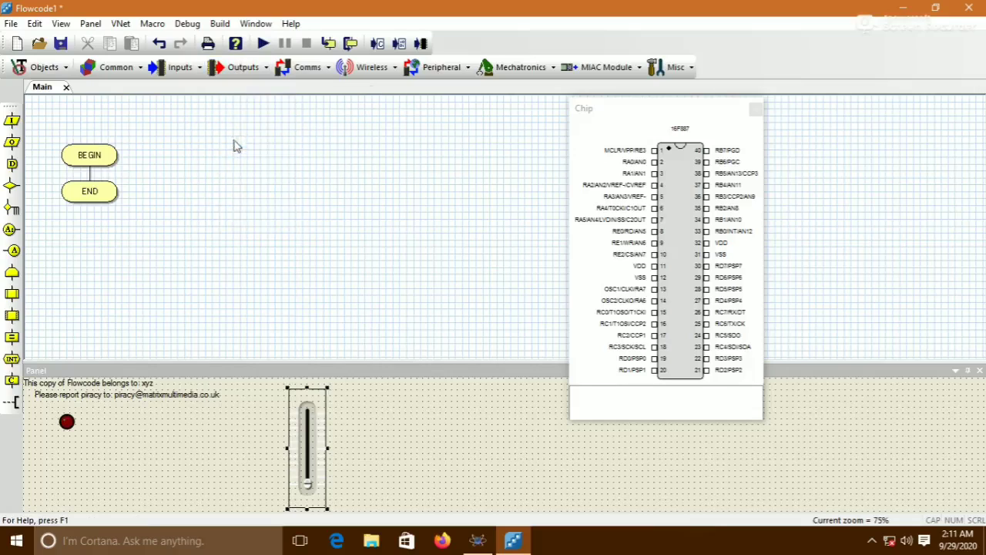
pyautogui.rightClick(67, 423)
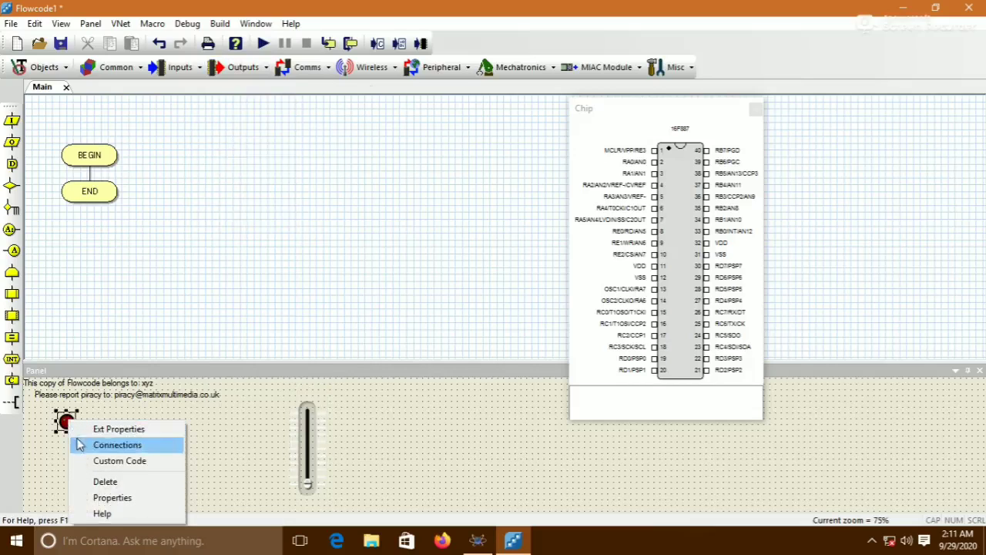
pyautogui.click(107, 446)
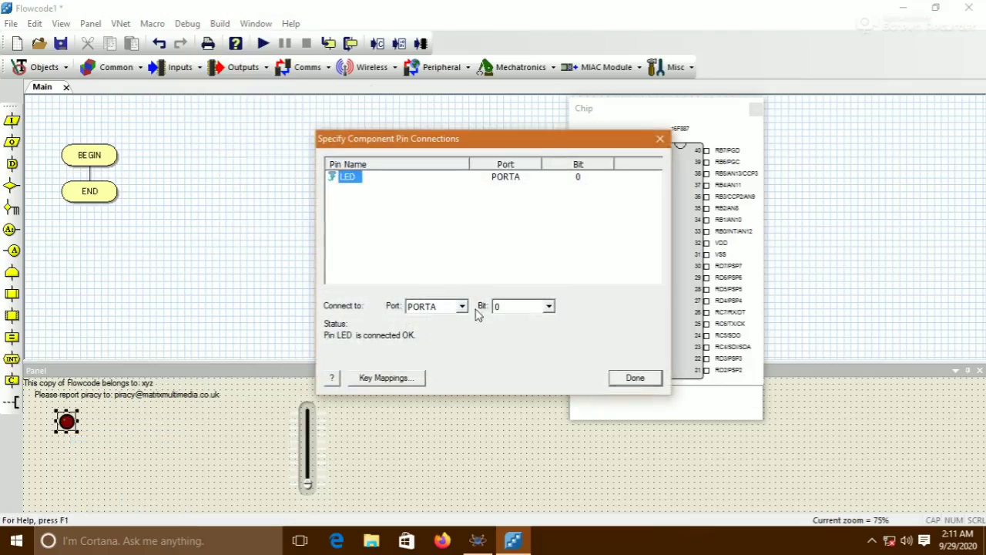
pyautogui.click(462, 306)
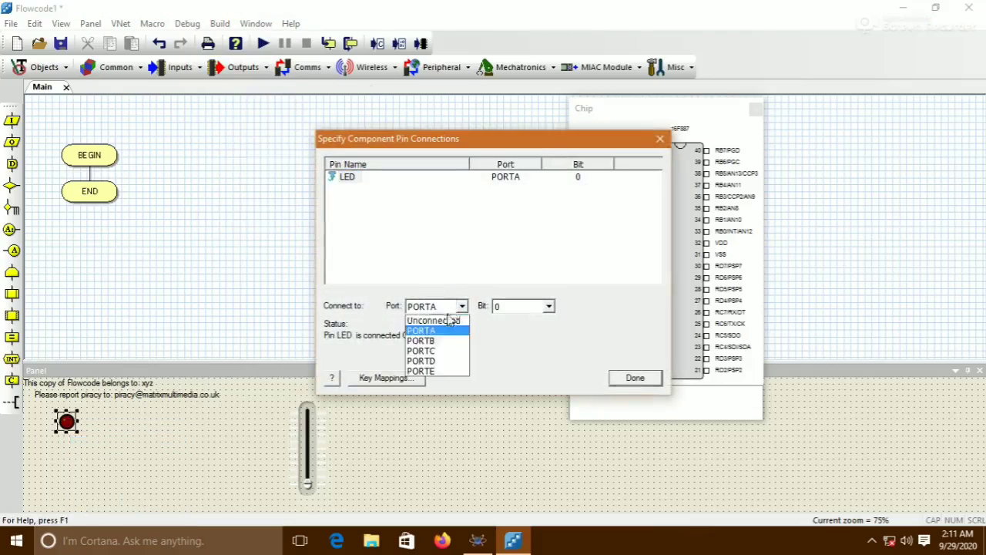
pyautogui.click(432, 362)
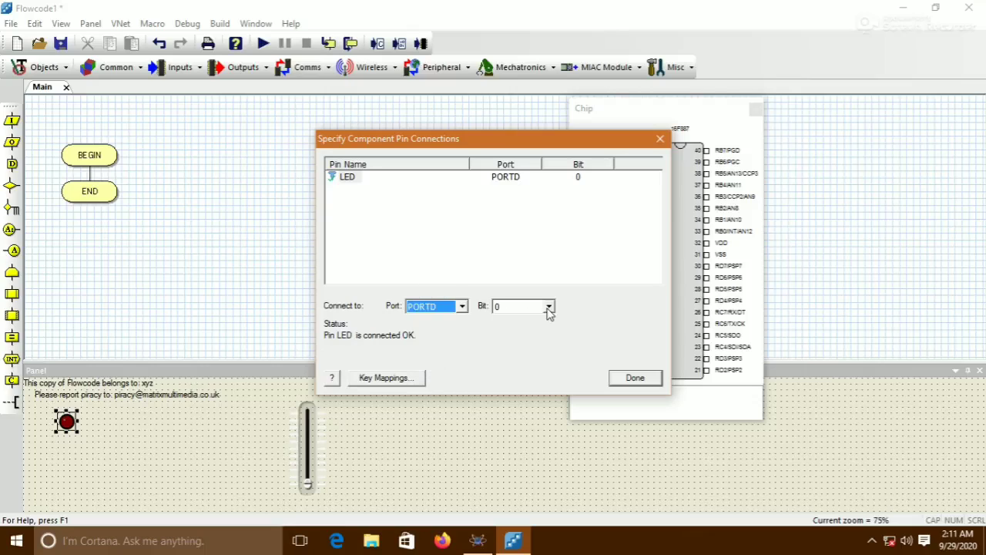
pyautogui.click(634, 378)
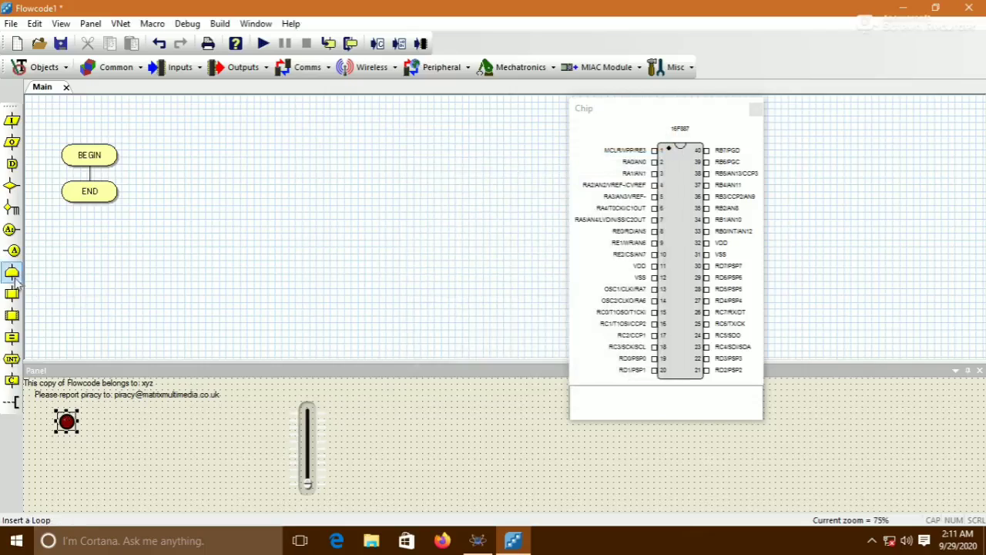
# Insert a loop between BEGIN and END, and place a component macro call inside it
pyautogui.moveTo(12, 272); pyautogui.dragTo(82, 177)
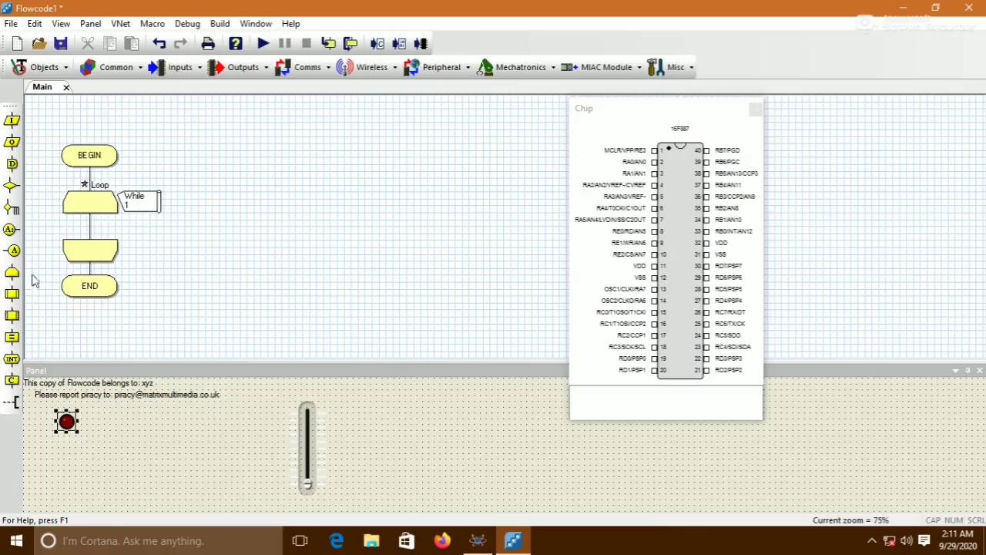
pyautogui.moveTo(12, 315); pyautogui.dragTo(86, 240)
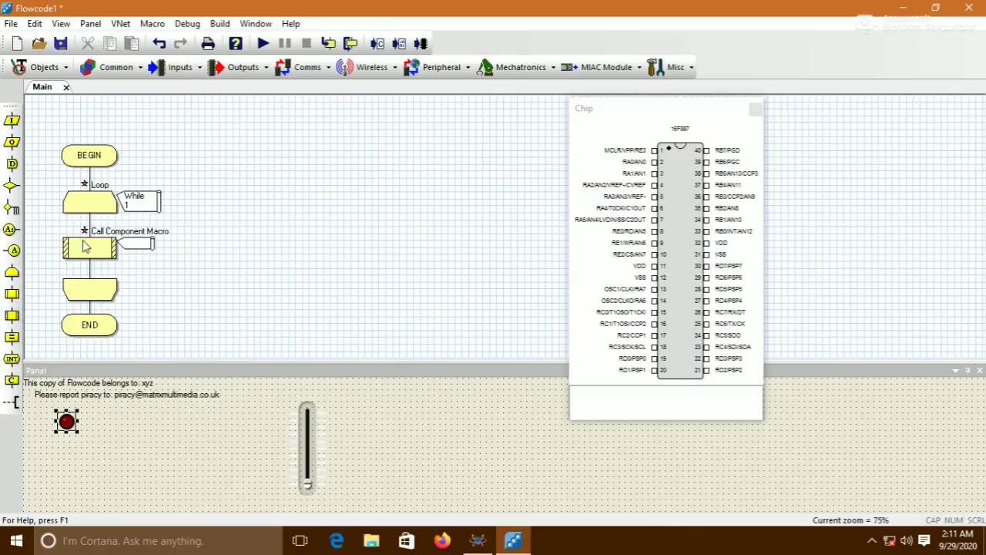
# Set the component macro call to ADC(0) ReadAsByte, returning into a new global Byte variable adc with initial value 0 and description "analog read"
pyautogui.doubleClick(86, 247)
pyautogui.click(359, 201)
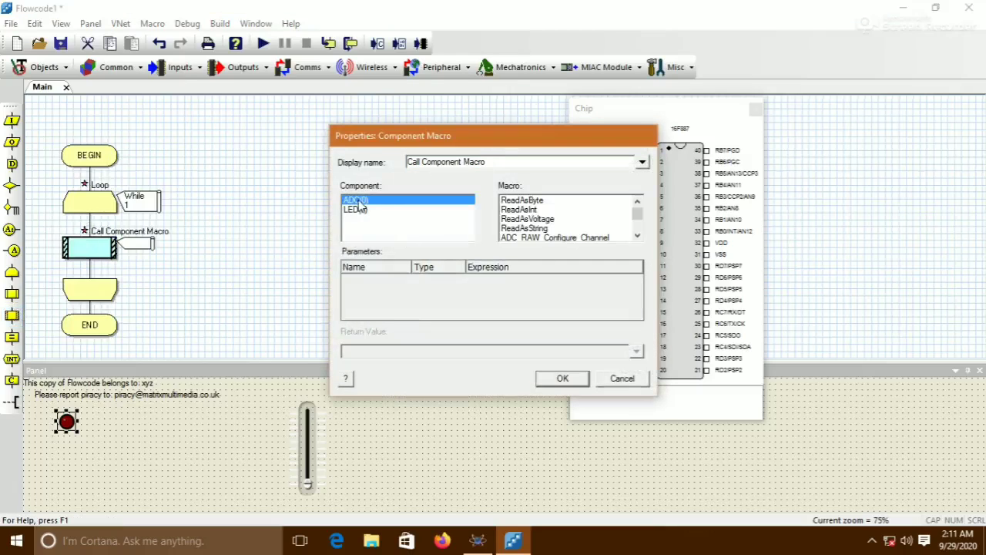
pyautogui.click(517, 202)
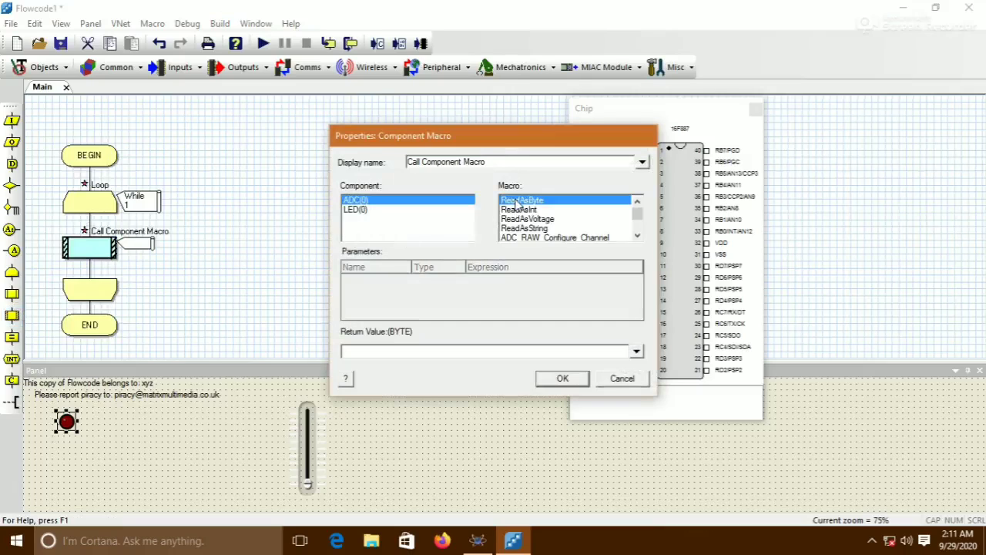
pyautogui.click(636, 353)
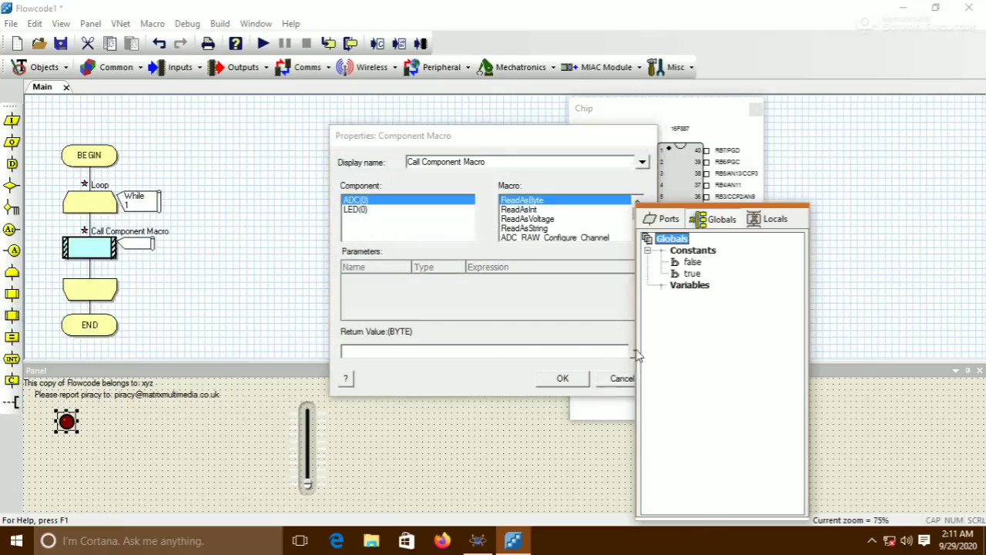
pyautogui.rightClick(661, 287)
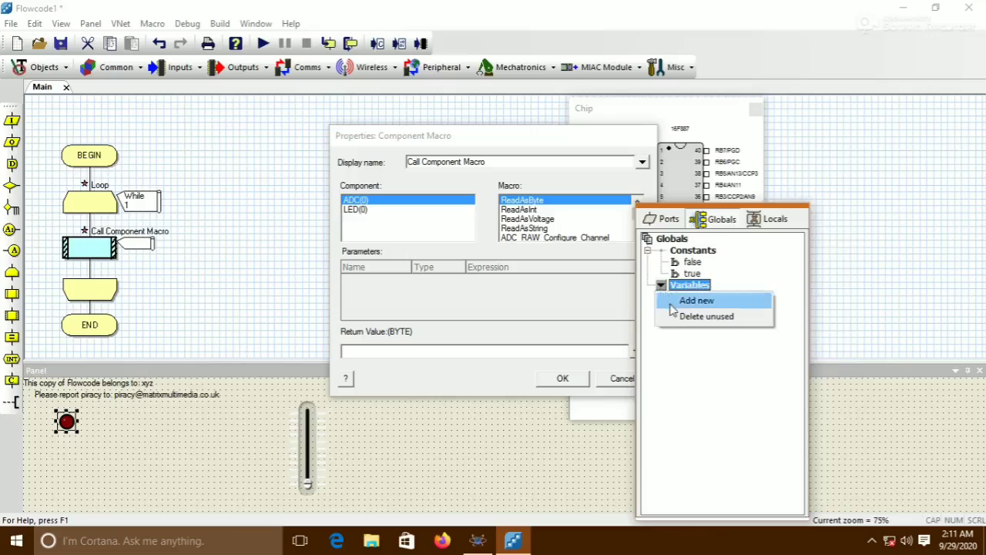
pyautogui.click(673, 300)
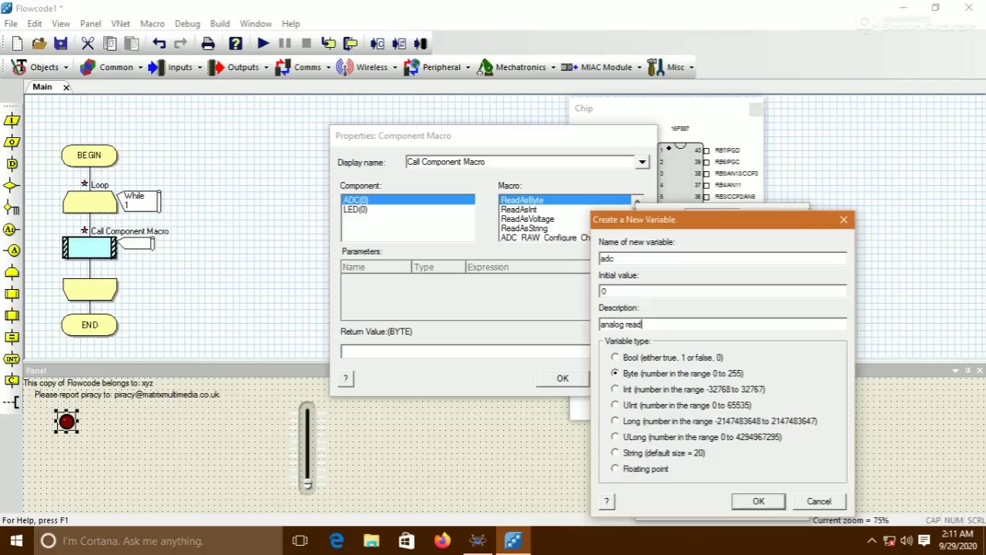
pyautogui.click(755, 502)
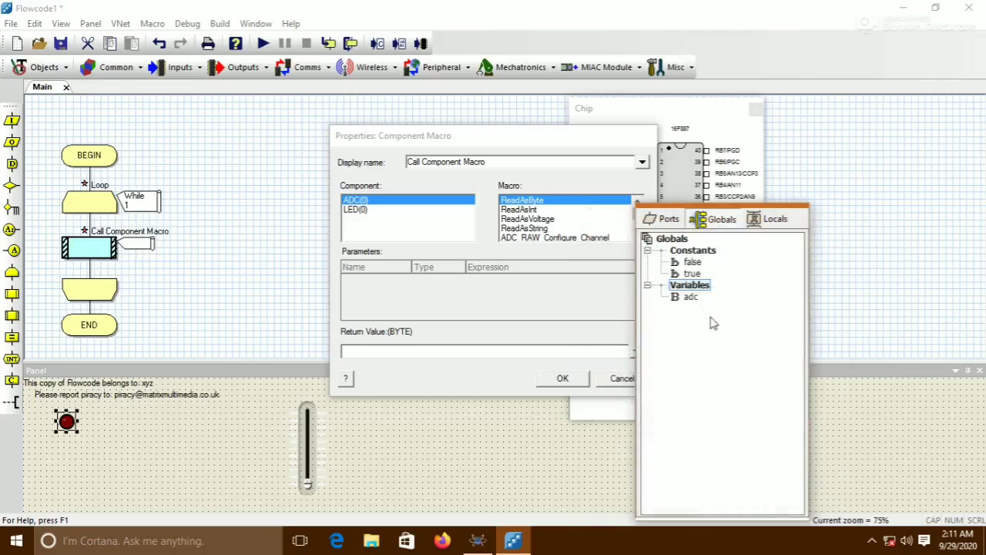
pyautogui.doubleClick(694, 298)
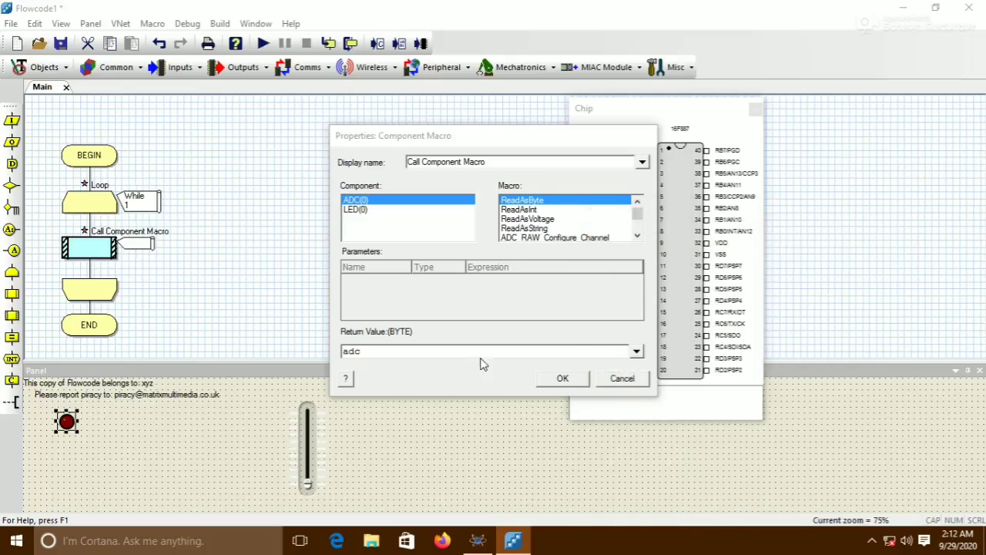
pyautogui.click(562, 379)
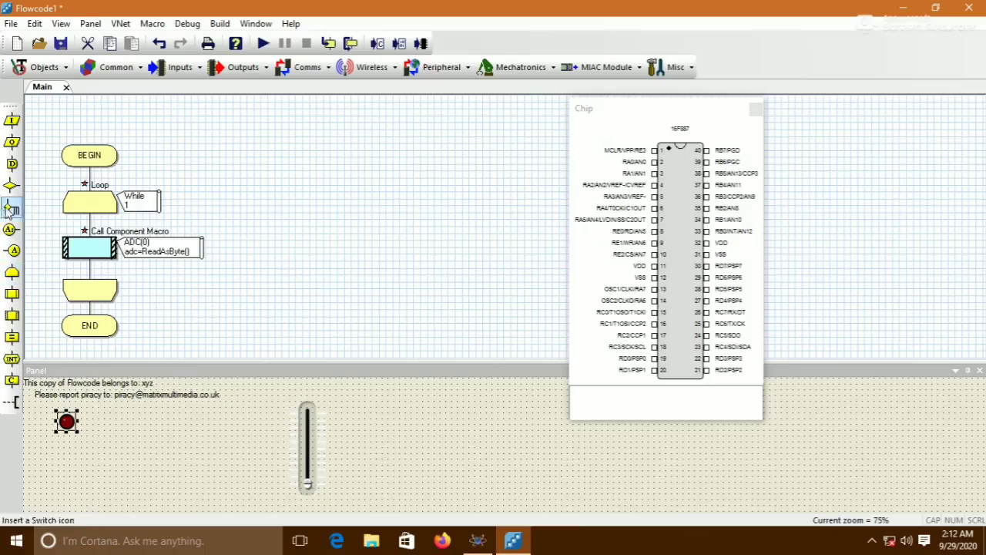
# Add a second component macro call after the ADC reading inside the loop and set it to LED(0) LEDOn
pyautogui.moveTo(11, 314); pyautogui.dragTo(81, 290)
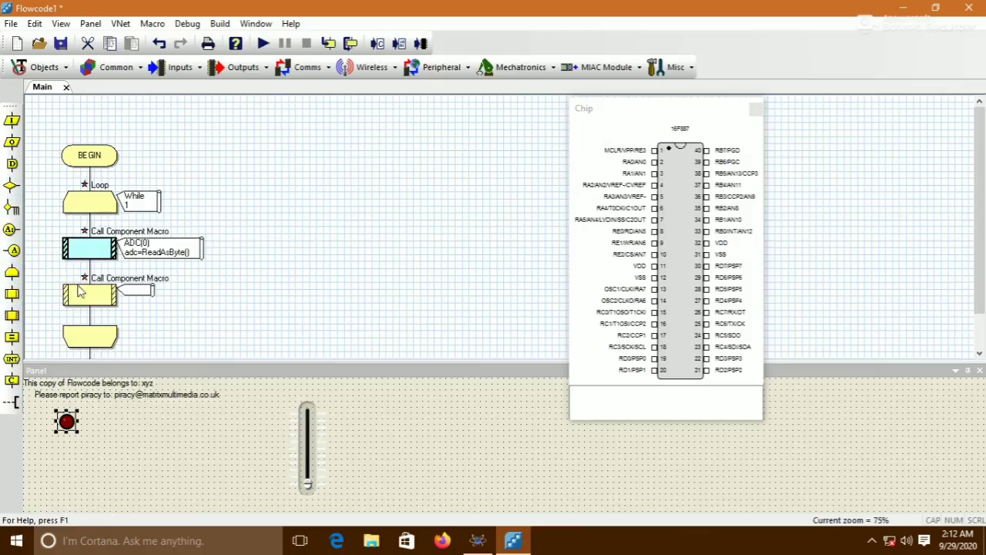
pyautogui.doubleClick(85, 299)
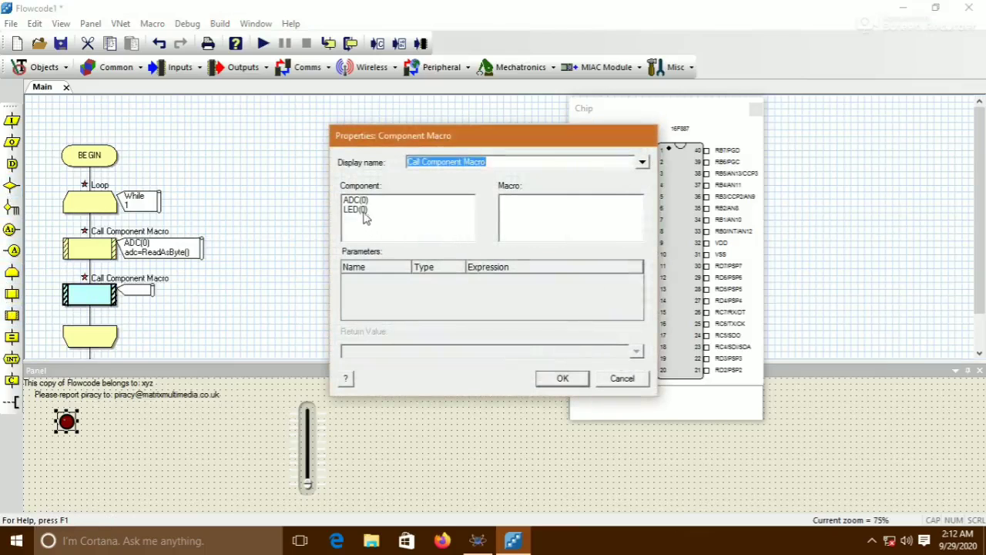
pyautogui.click(366, 211)
pyautogui.click(513, 201)
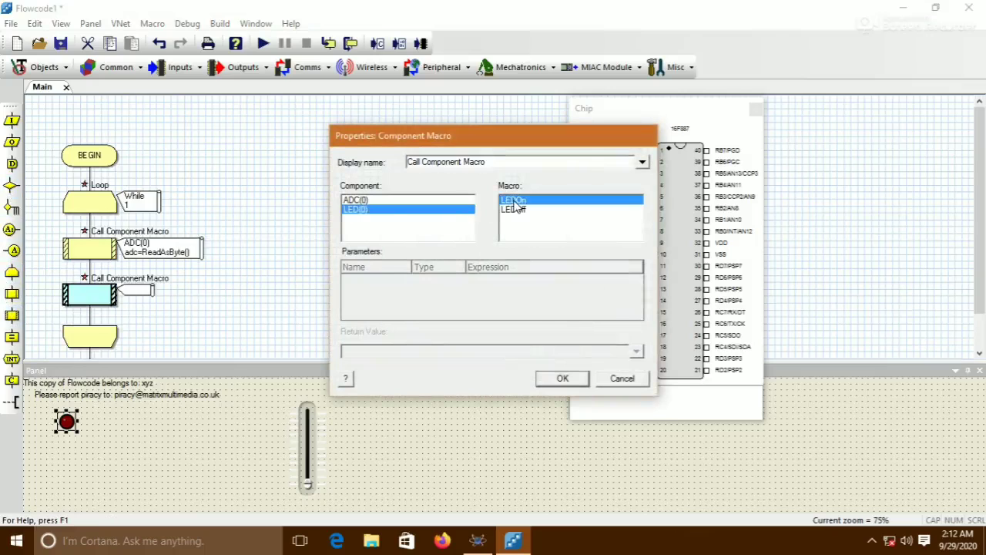
pyautogui.click(562, 379)
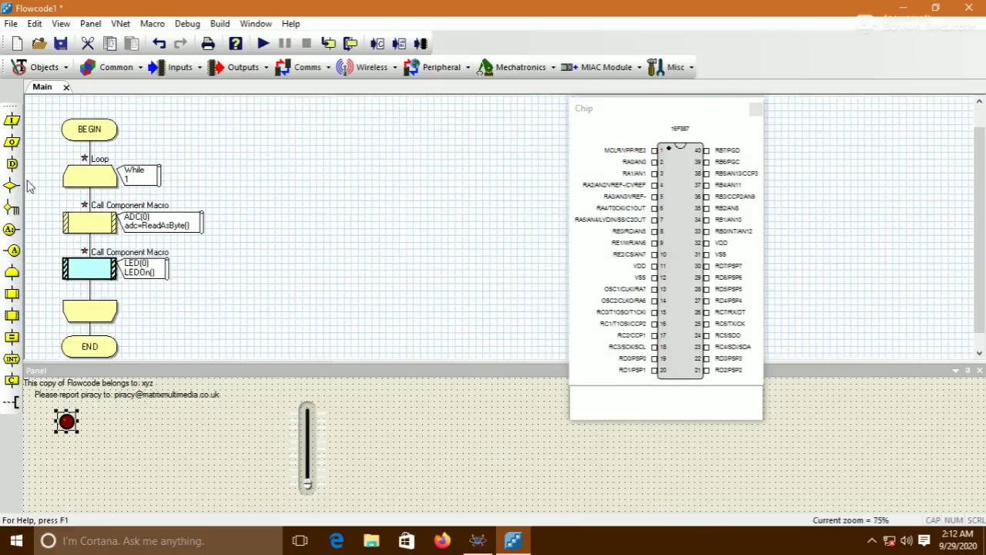
# Insert a delay after the LEDOn call and set its value to the variable adc in milliseconds
pyautogui.moveTo(12, 164); pyautogui.dragTo(71, 287)
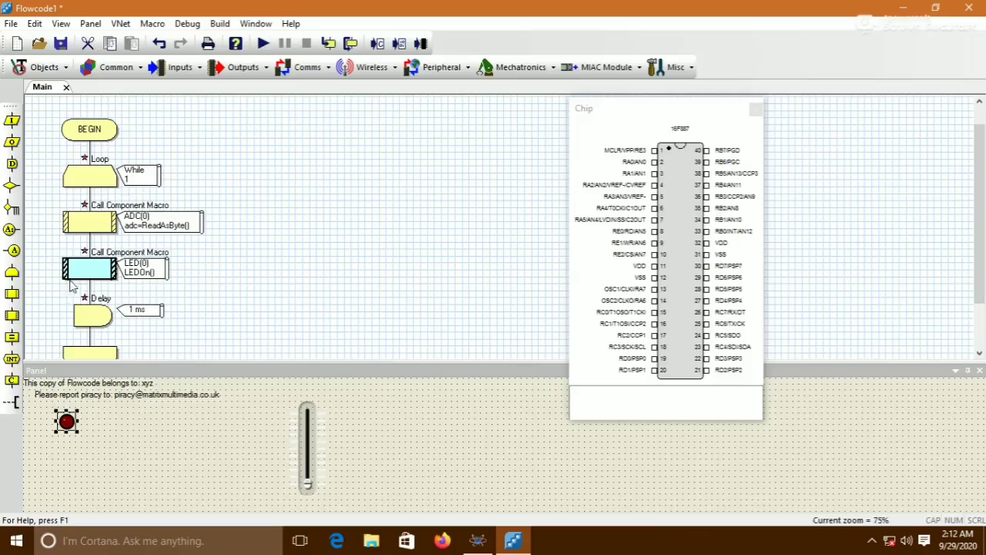
pyautogui.doubleClick(87, 324)
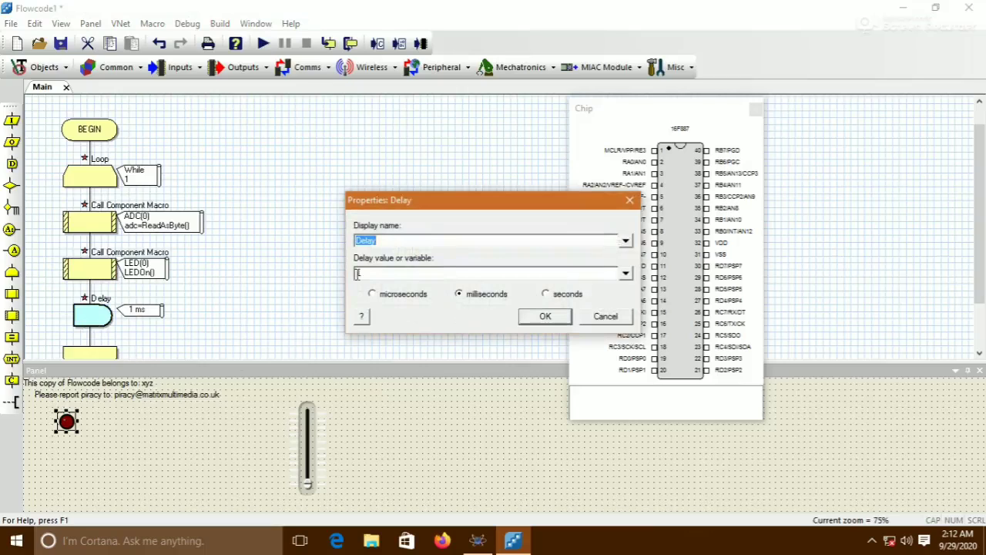
pyautogui.click(626, 275)
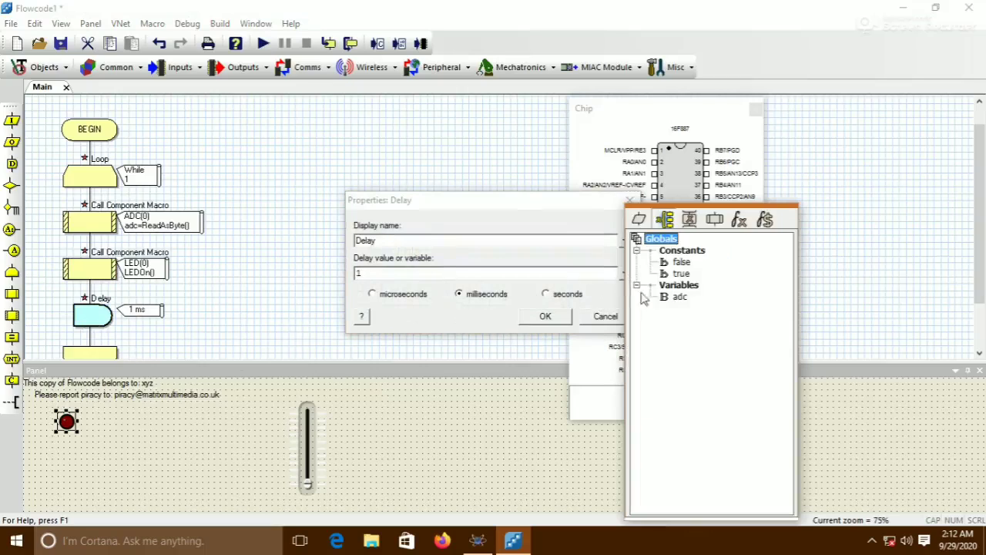
pyautogui.doubleClick(685, 303)
pyautogui.click(468, 274)
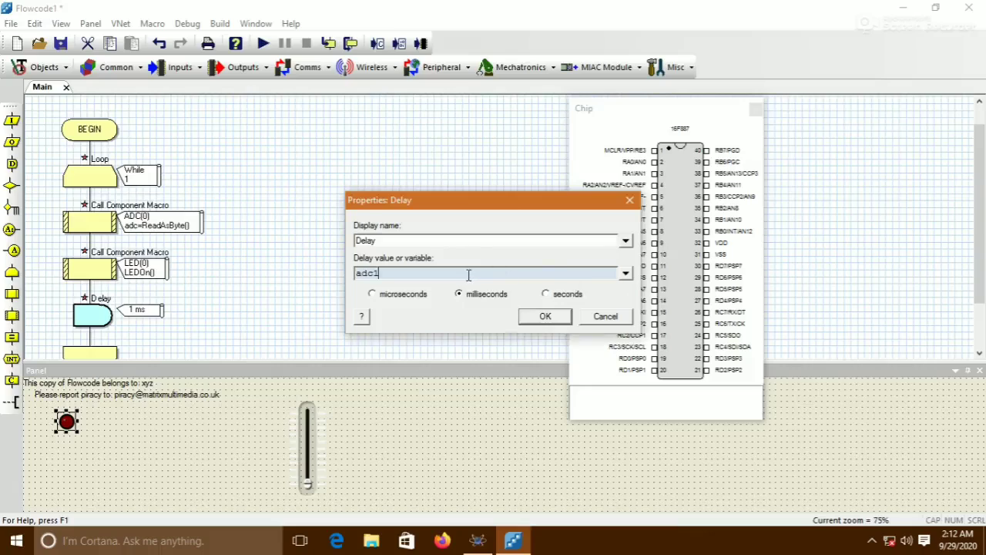
pyautogui.press('BackSpace')
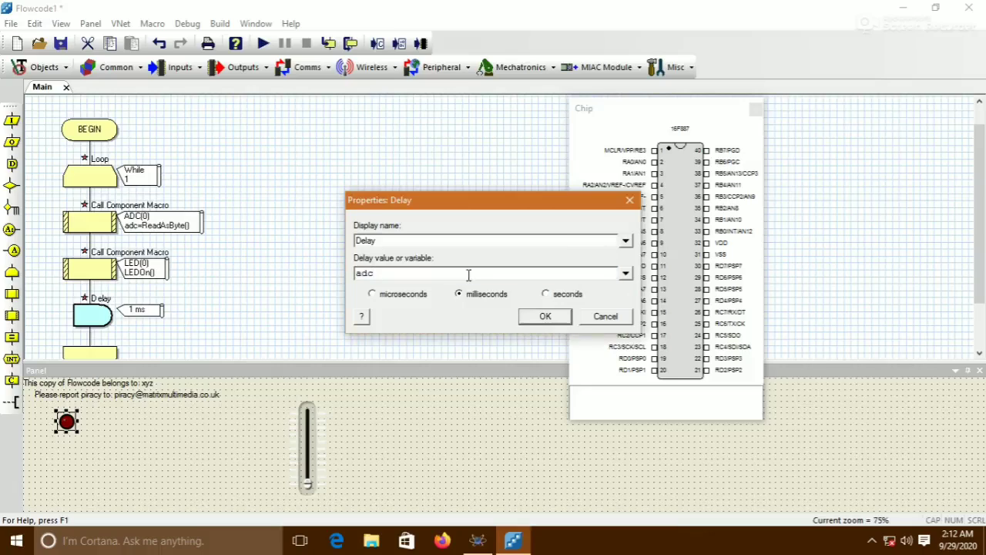
pyautogui.click(542, 317)
# Add another component macro call after the delay and set it to LED(0) LEDOff
pyautogui.scroll(-3, 449, 273)
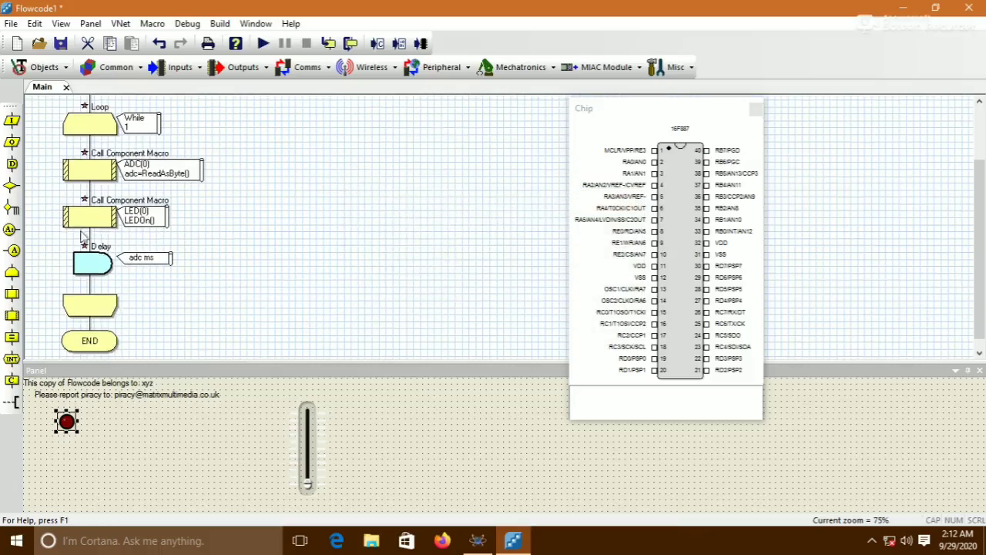
pyautogui.moveTo(12, 314); pyautogui.dragTo(68, 300)
pyautogui.doubleClick(105, 316)
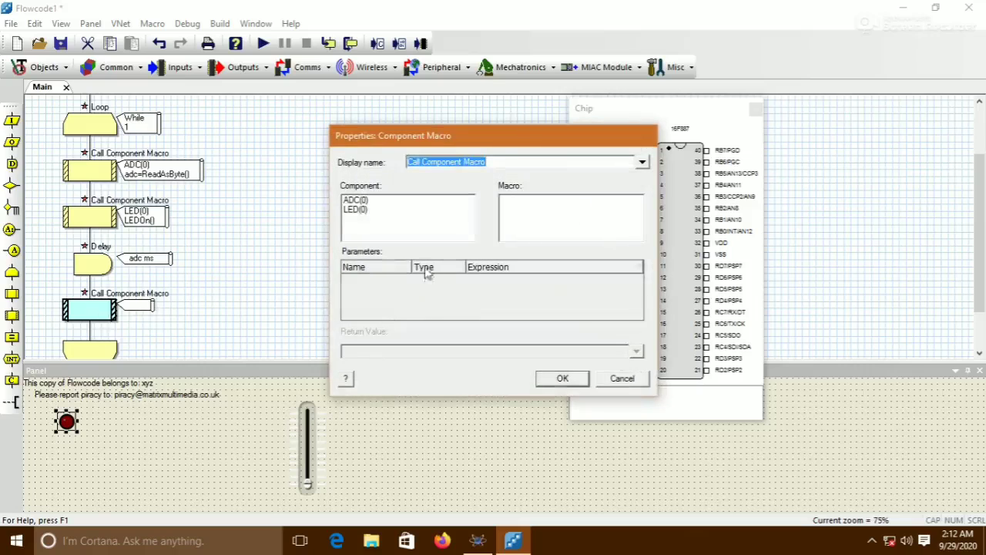
pyautogui.click(364, 211)
pyautogui.click(516, 210)
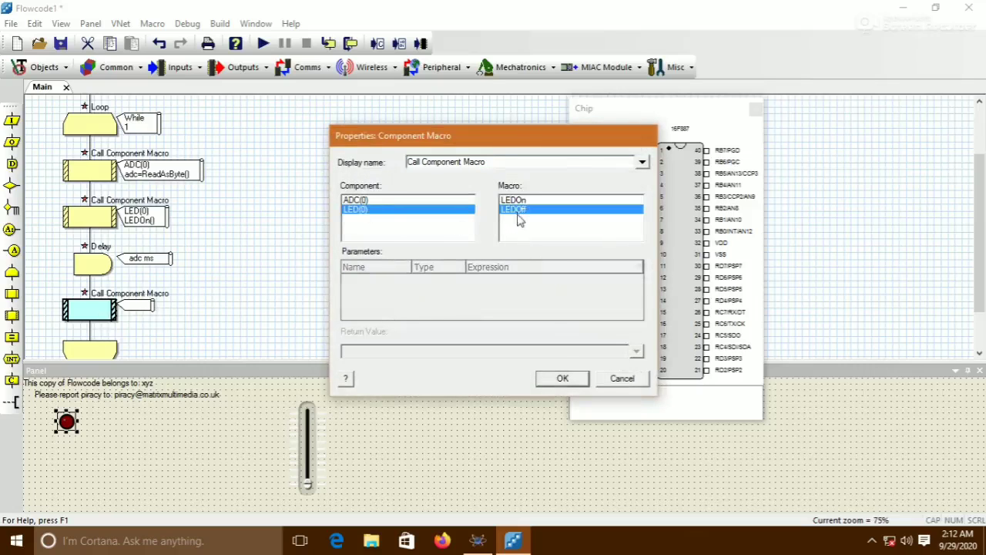
pyautogui.click(561, 378)
# Insert a second delay after the LEDOff call, using the variable adc in milliseconds as its value
pyautogui.scroll(-2, 254, 236)
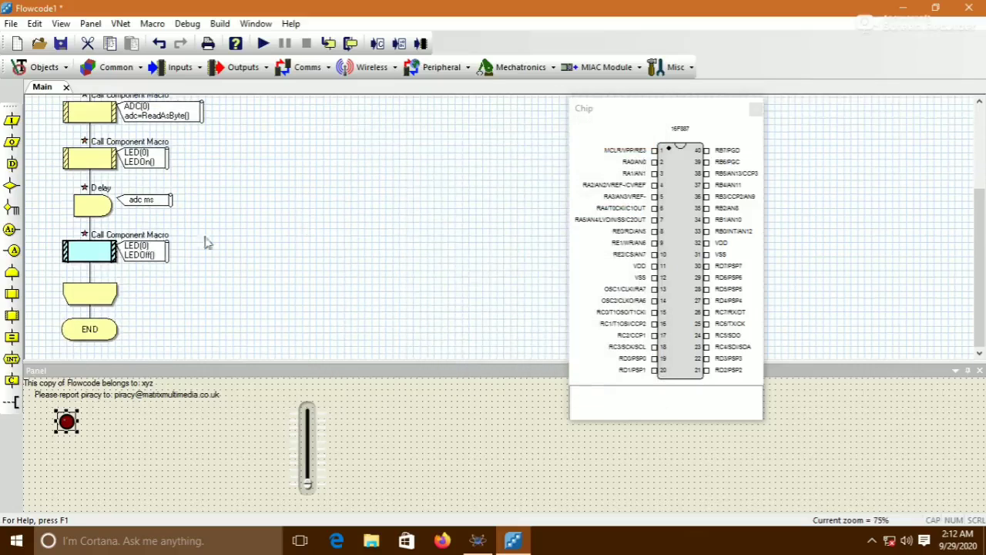
pyautogui.moveTo(12, 163); pyautogui.dragTo(67, 275)
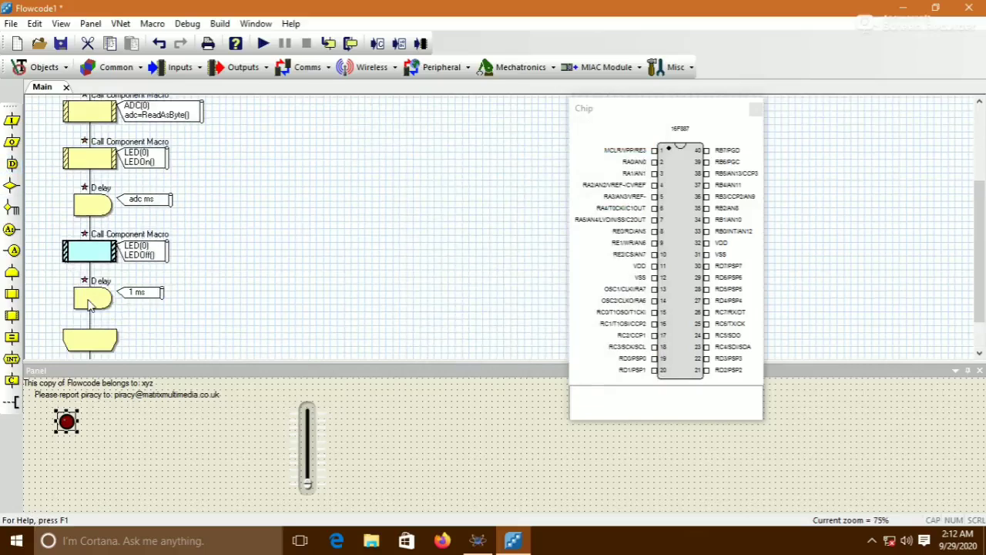
pyautogui.doubleClick(92, 298)
pyautogui.moveTo(364, 279); pyautogui.dragTo(345, 275)
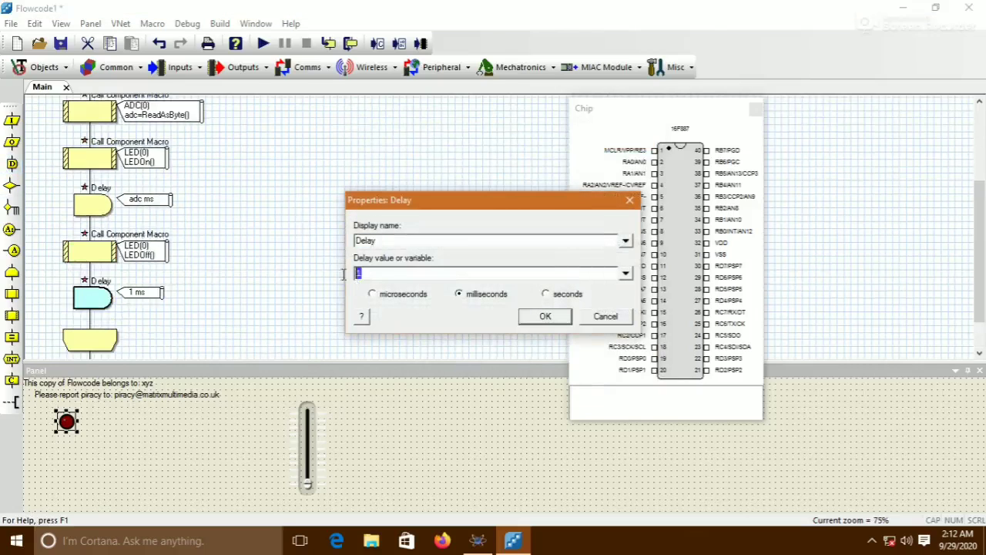
pyautogui.write('ad')
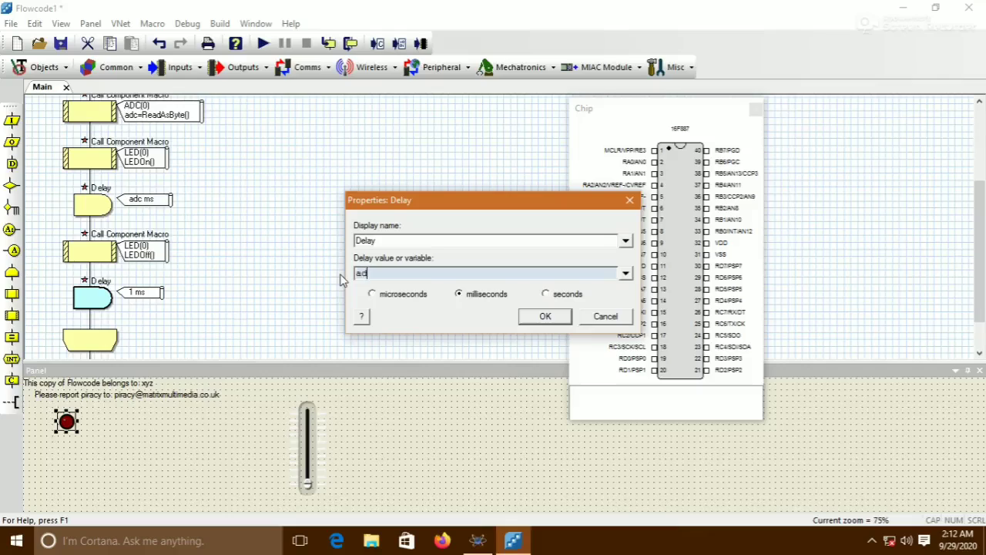
pyautogui.write('c')
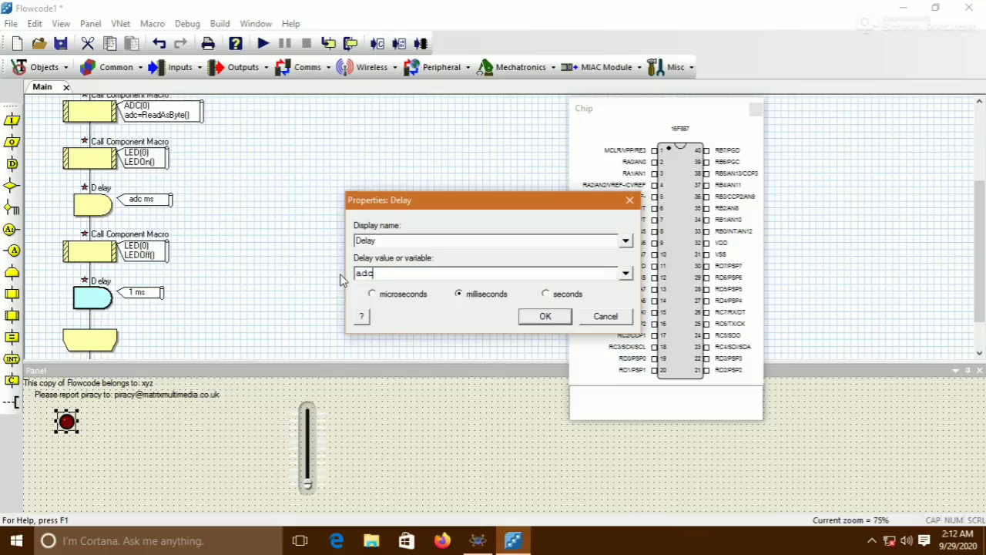
pyautogui.click(545, 316)
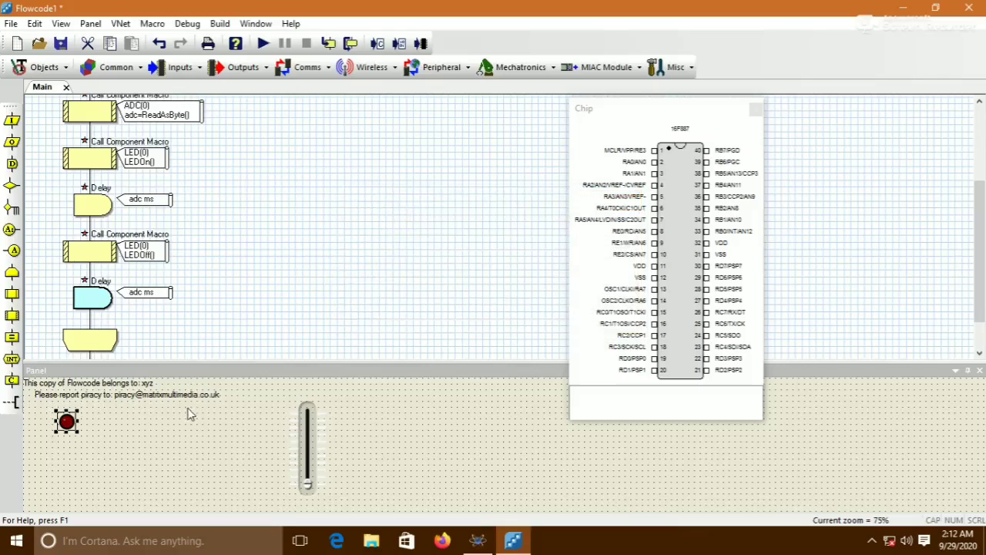
# Simulate the flowchart, raise the ADC slider in stages to its maximum to check the LED blinking, and stop the simulation
pyautogui.click(266, 47)
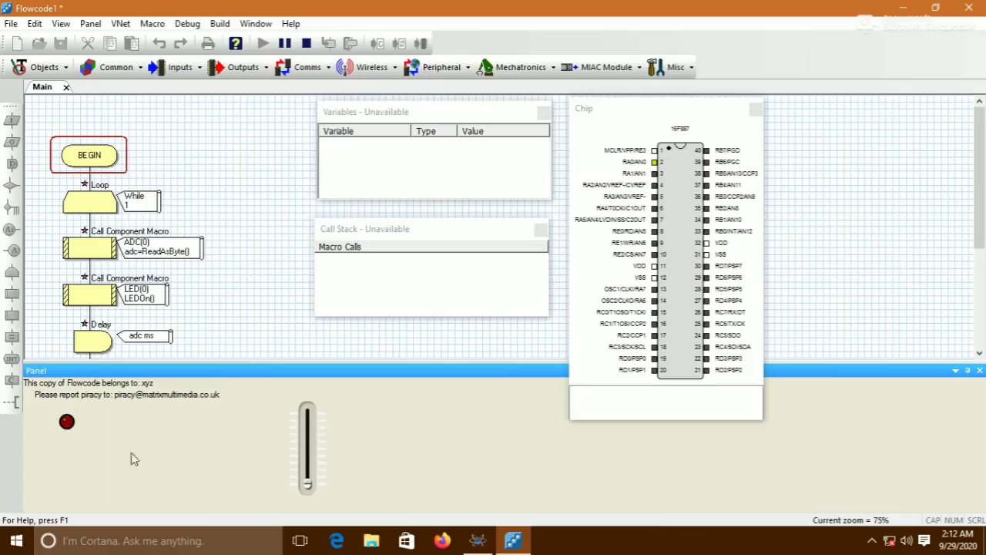
pyautogui.moveTo(308, 490); pyautogui.dragTo(310, 434)
pyautogui.moveTo(311, 436); pyautogui.dragTo(308, 414)
pyautogui.click(307, 44)
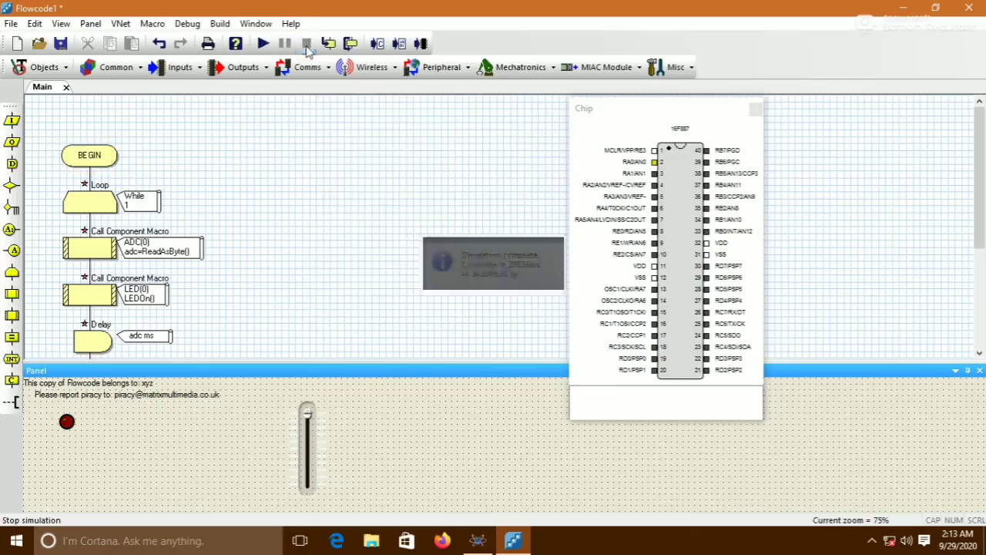
# Save the flowchart as "pwm using flocode" in the online lab ppt folder on the Desktop
pyautogui.click(12, 24)
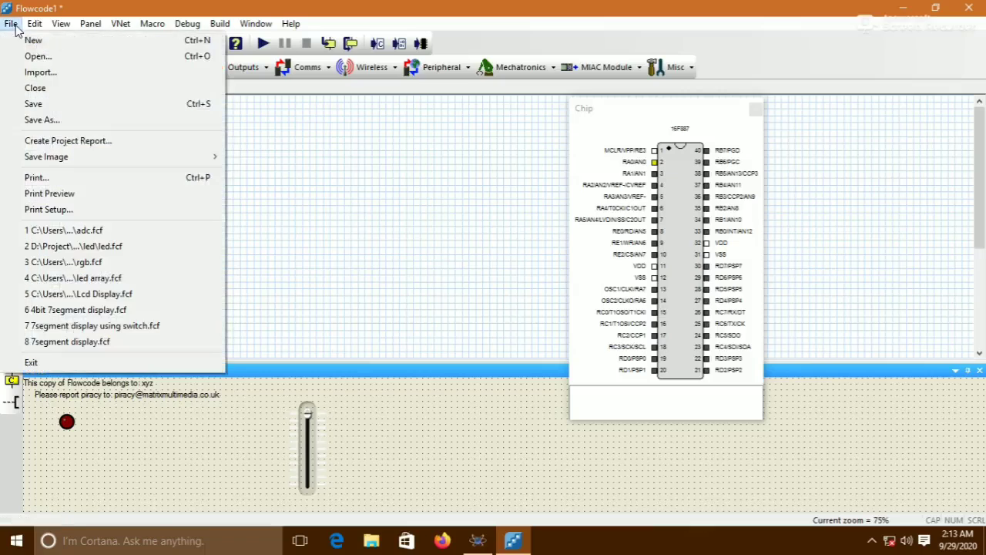
pyautogui.click(40, 123)
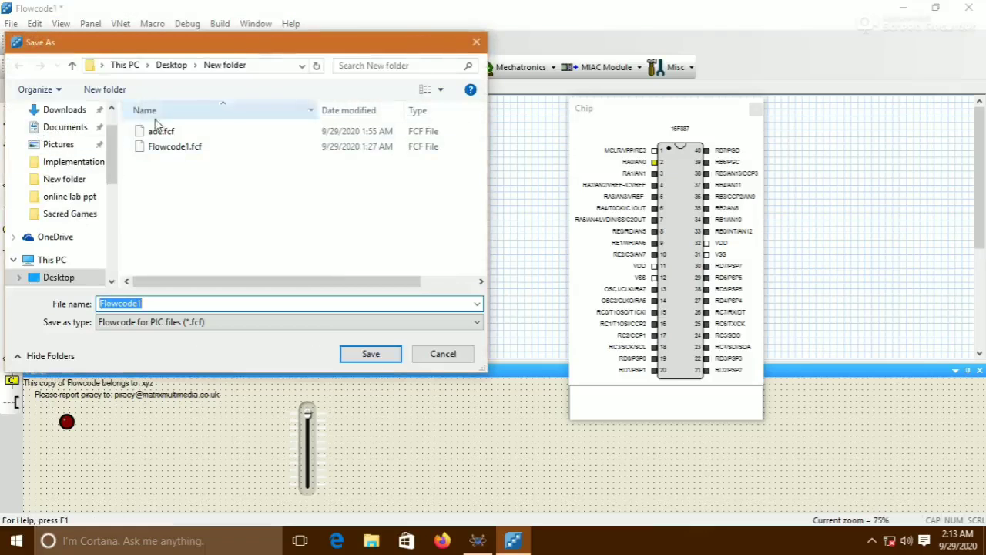
pyautogui.click(302, 66)
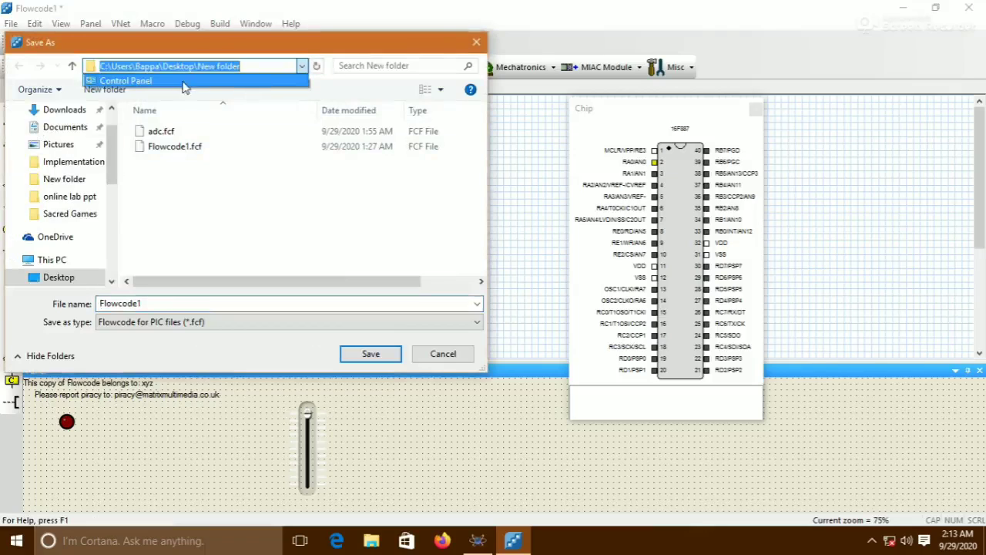
pyautogui.click(185, 82)
pyautogui.scroll(1, 49, 132)
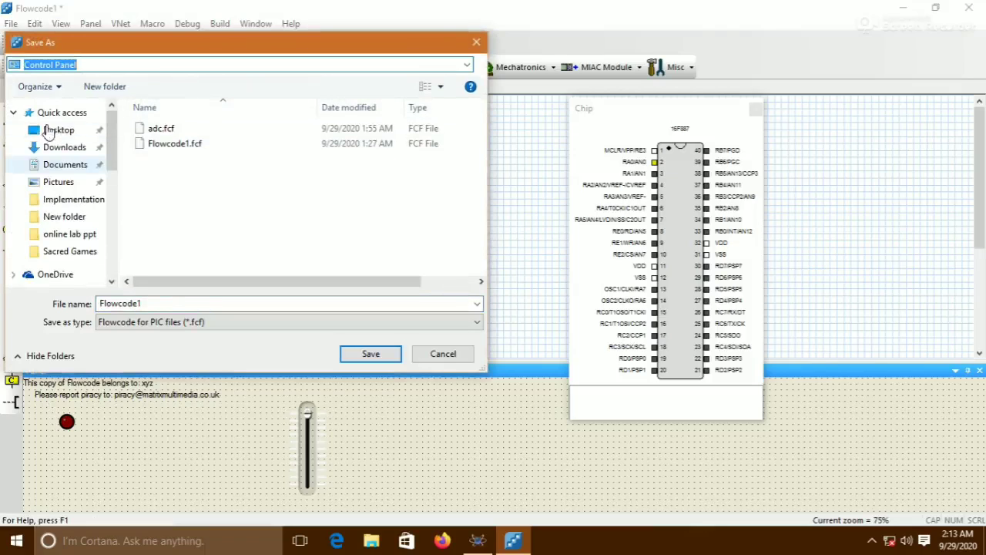
pyautogui.click(49, 132)
pyautogui.doubleClick(339, 167)
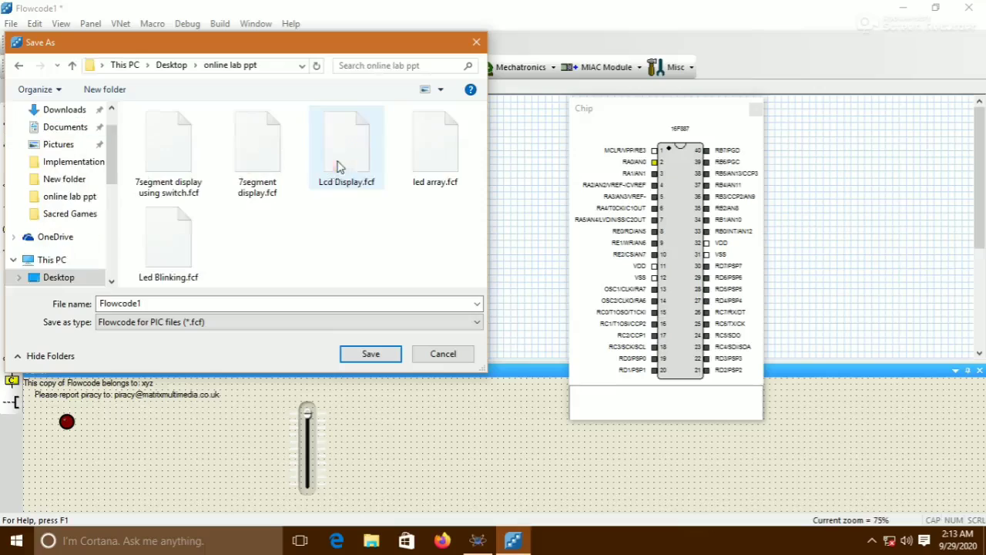
pyautogui.click(135, 303)
pyautogui.doubleClick(122, 303)
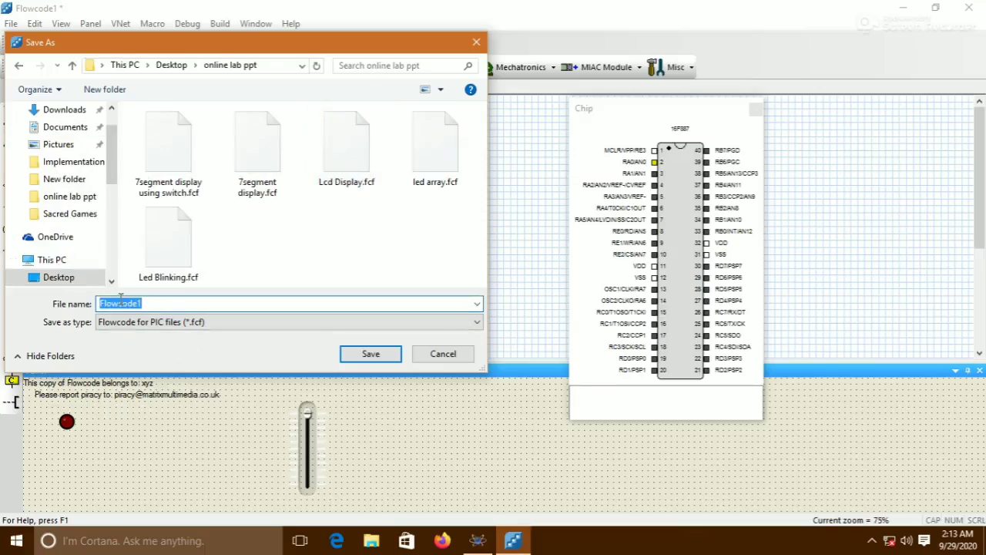
pyautogui.write('pwm using f')
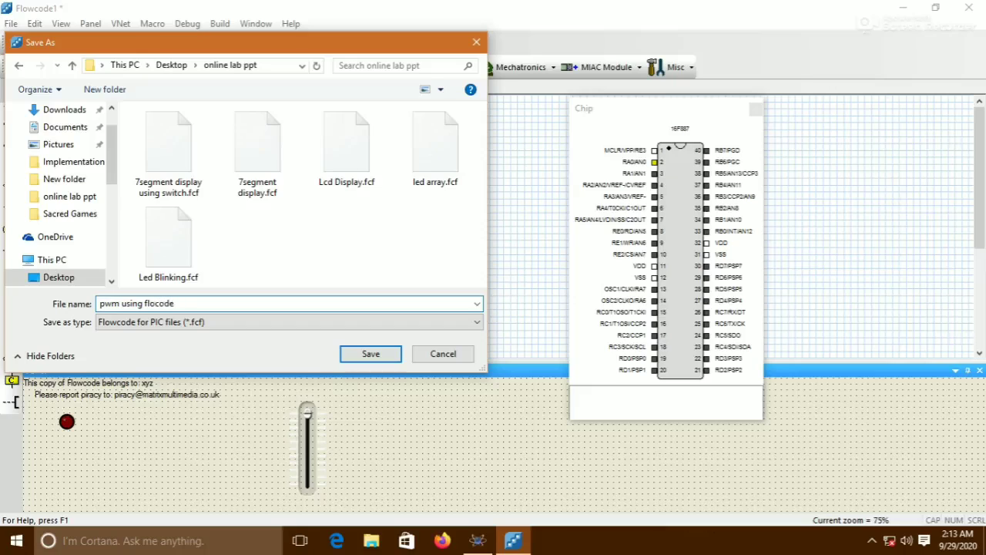
pyautogui.click(350, 361)
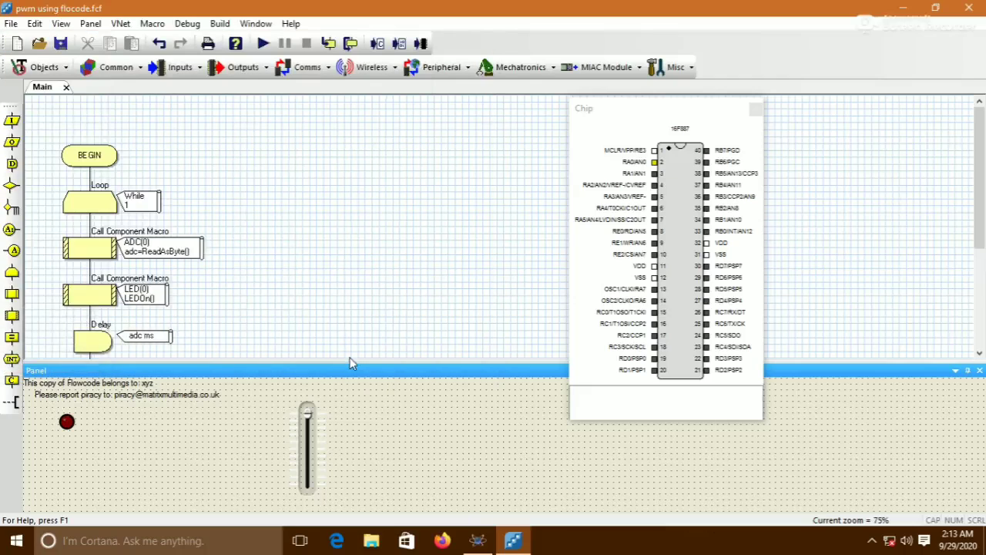
# Compile the saved flowchart to hex and switch to the Proteus 8 Professional schematic
pyautogui.click(399, 44)
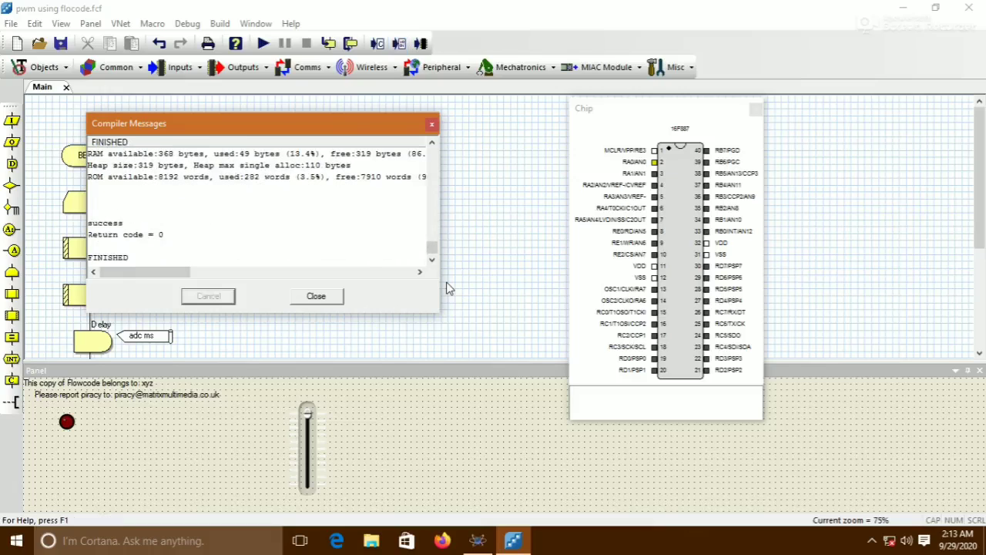
pyautogui.click(317, 297)
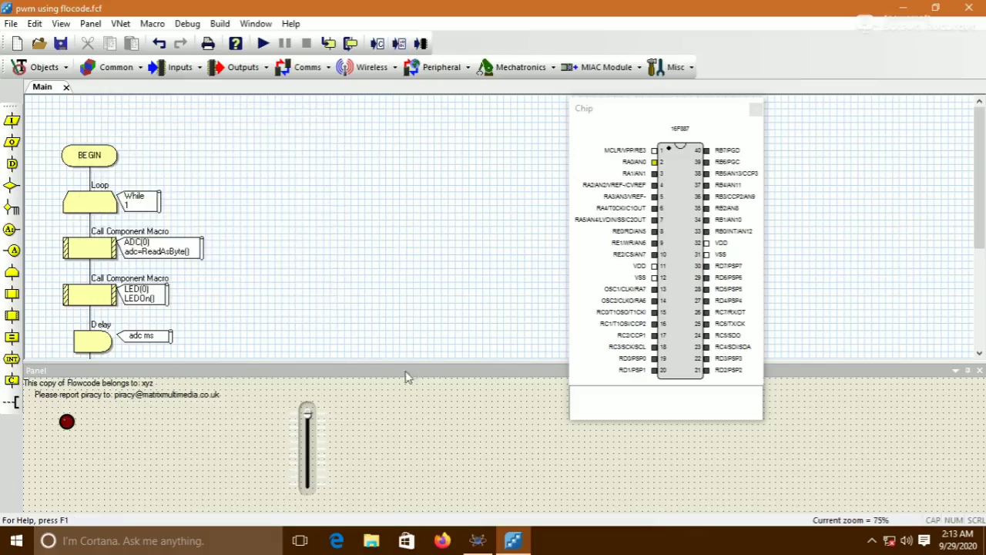
pyautogui.click(490, 543)
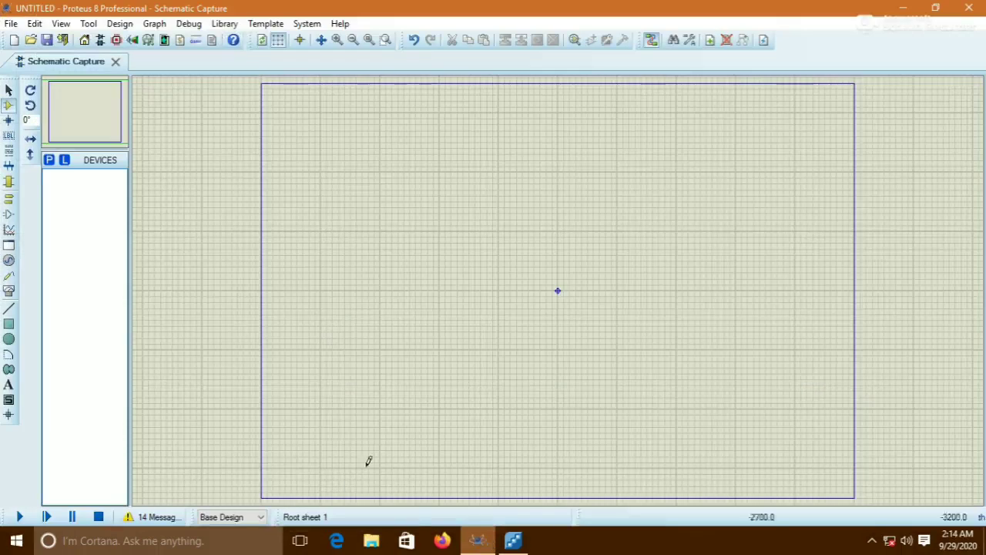
# Add the PIC16F887 microcontroller and the POT-HG potentiometer from the parts library to the device list
pyautogui.click(49, 161)
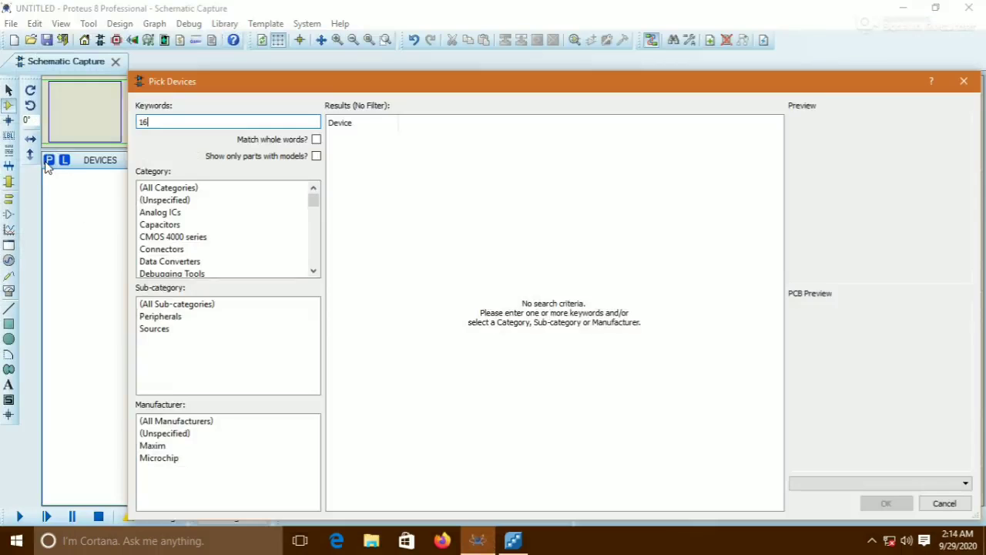
pyautogui.write('16f887')
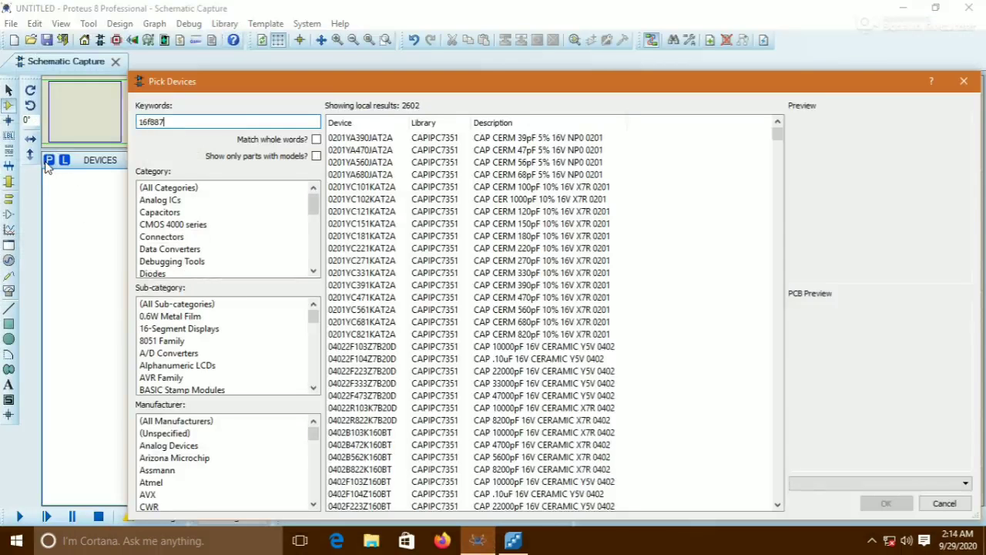
pyautogui.doubleClick(413, 140)
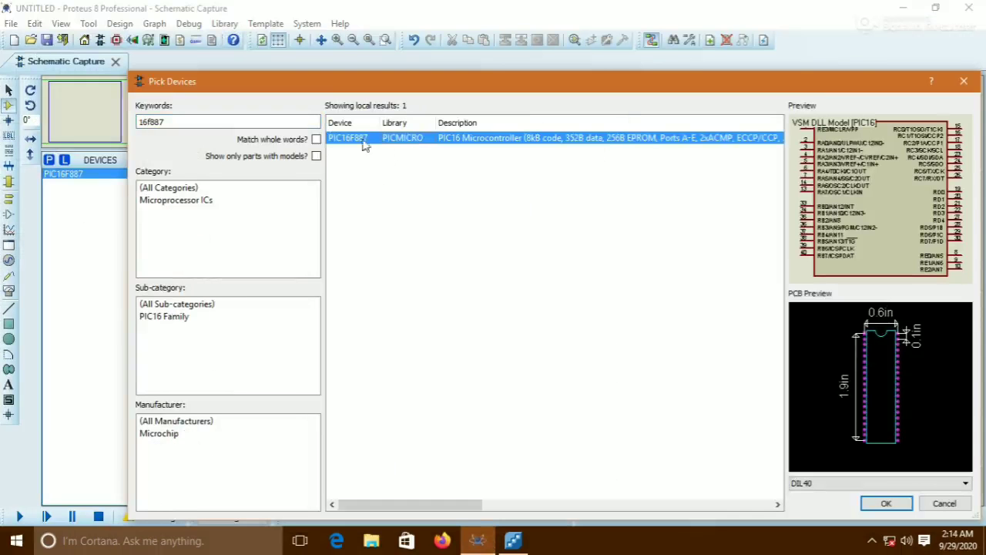
pyautogui.moveTo(167, 122); pyautogui.dragTo(131, 125)
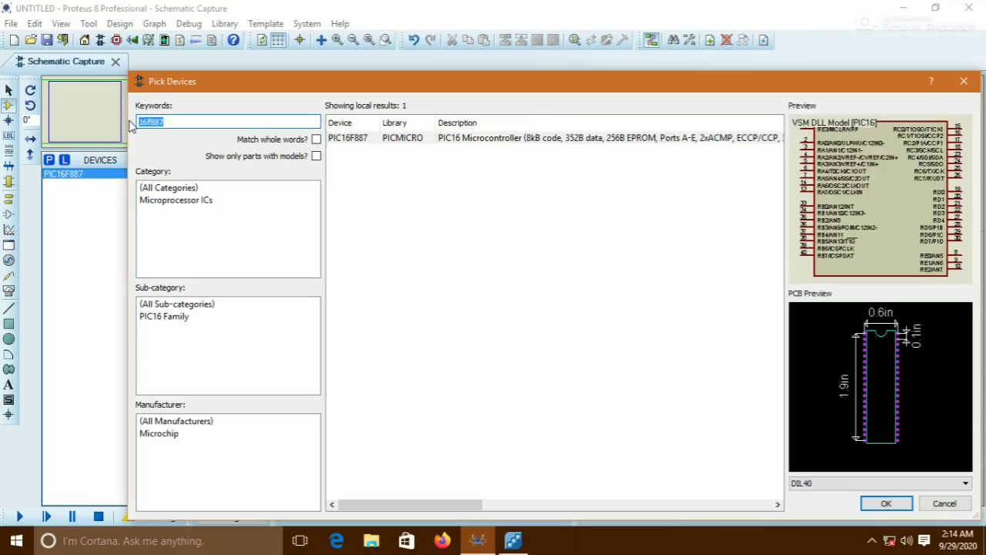
pyautogui.write('pot-')
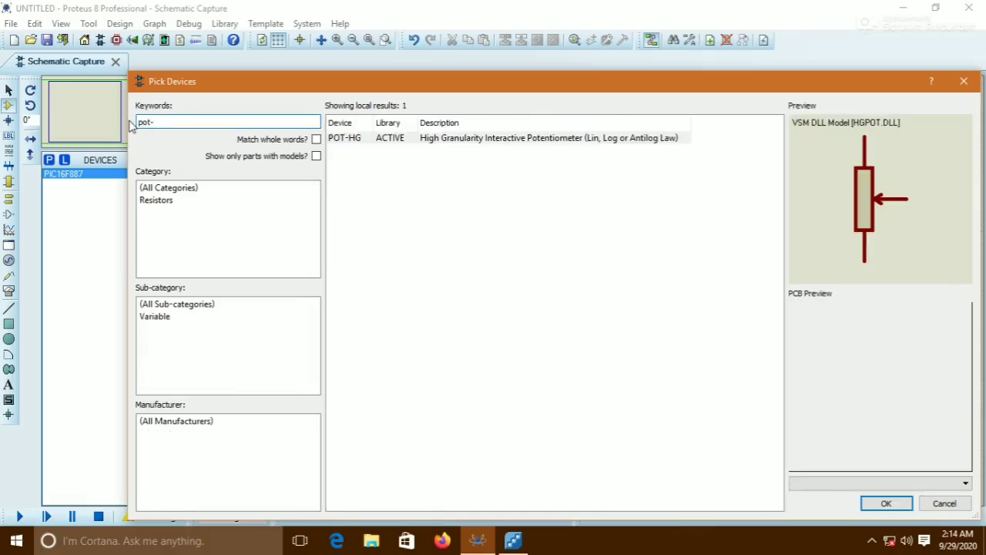
pyautogui.doubleClick(370, 143)
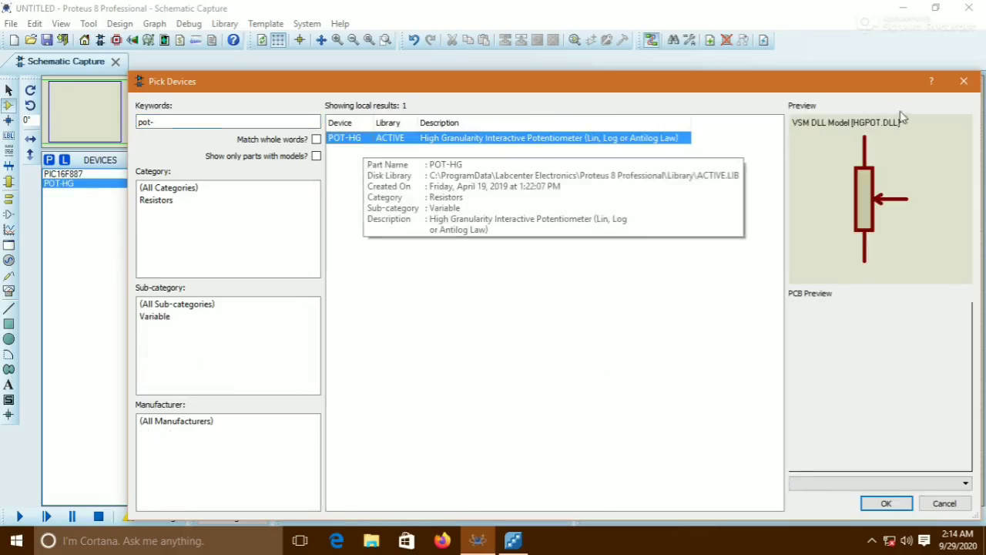
pyautogui.click(964, 81)
# Place the PIC16F887 in the upper middle part of the schematic sheet
pyautogui.click(68, 174)
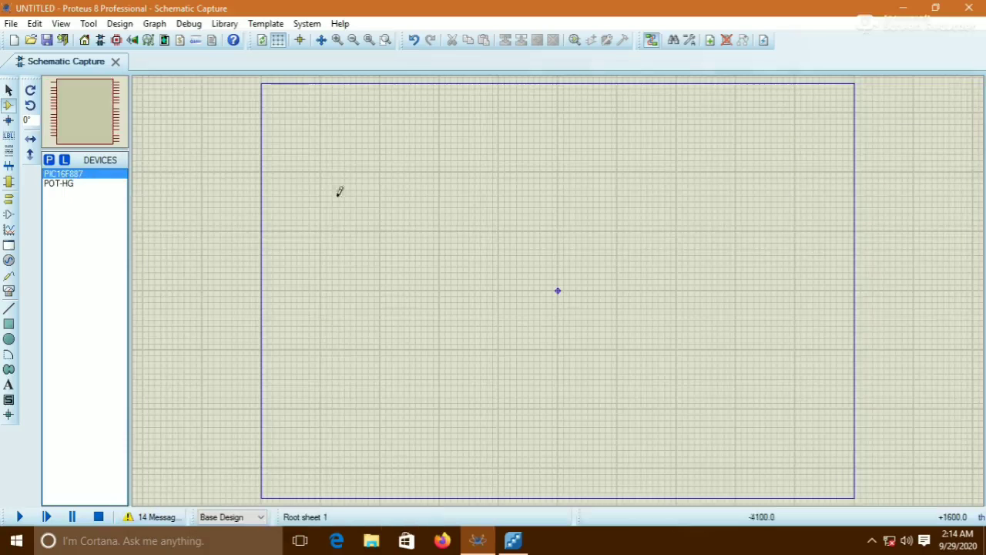
pyautogui.click(453, 192)
pyautogui.click(463, 166)
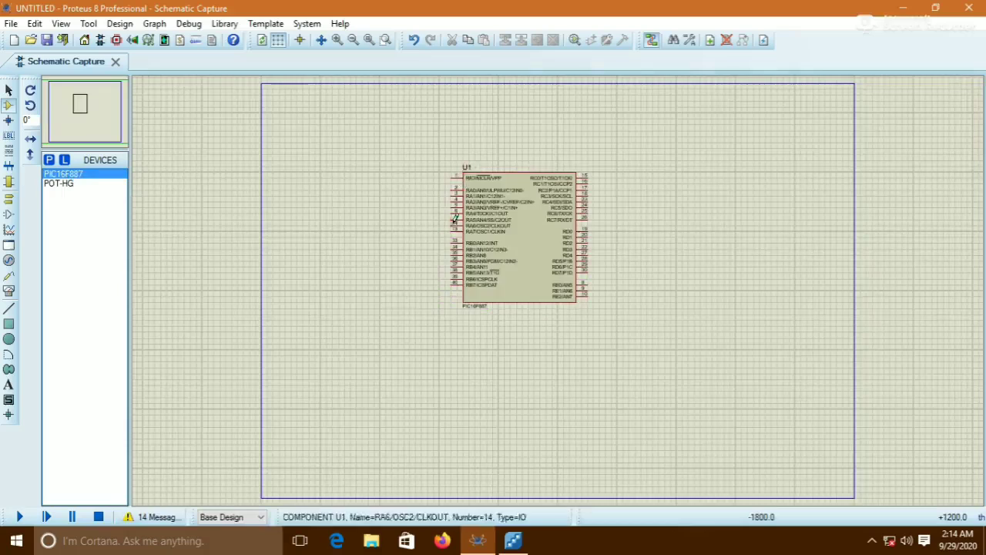
pyautogui.scroll(1, 457, 222)
pyautogui.click(74, 117)
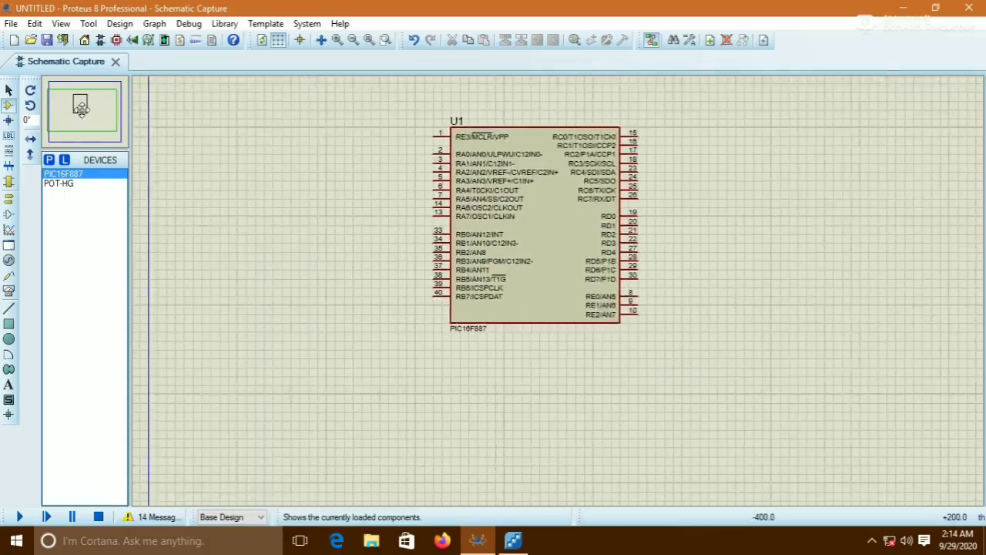
pyautogui.scroll(1, 560, 286)
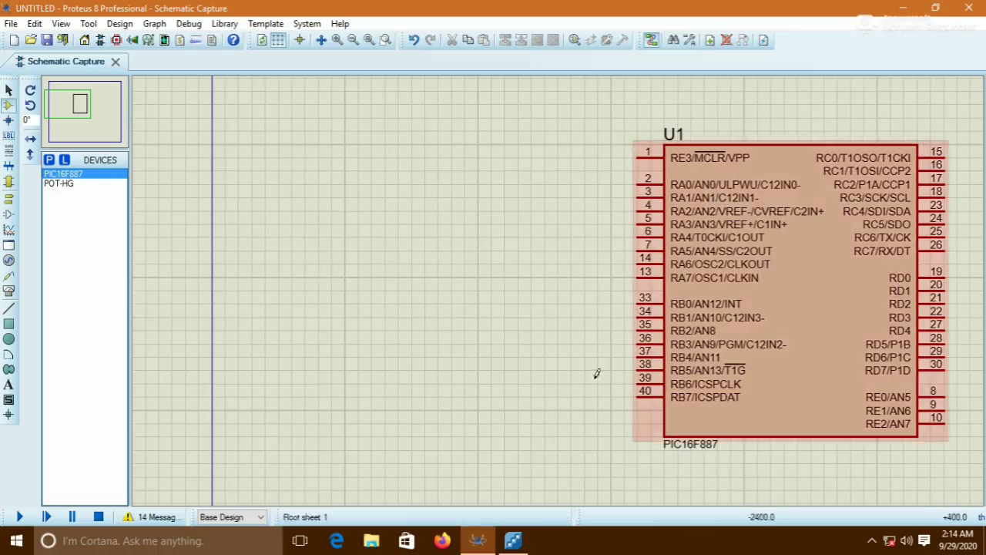
# Place a POT-HG potentiometer beside the PIC16F887 and wire its wiper to pin 2 (RA0/AN0)
pyautogui.click(58, 184)
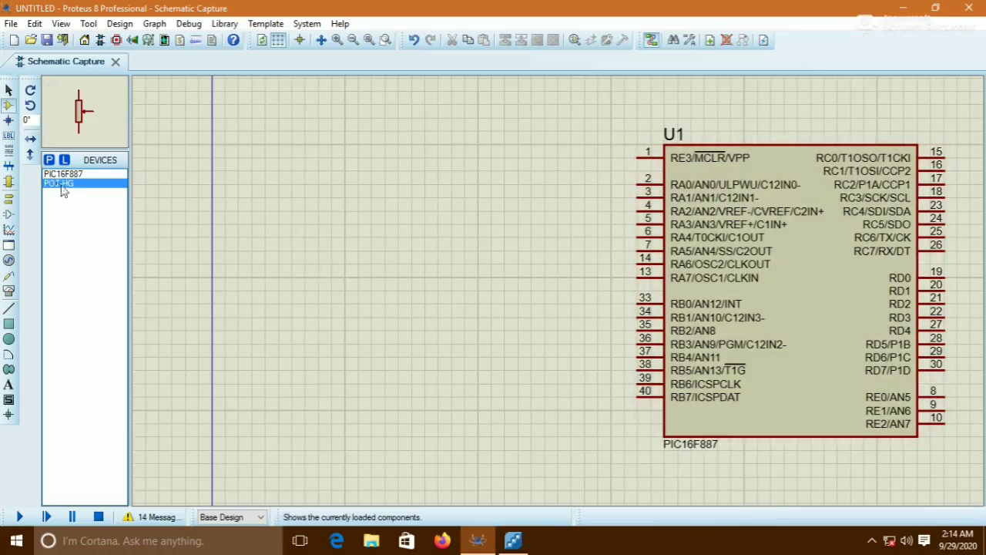
pyautogui.click(428, 215)
pyautogui.click(433, 193)
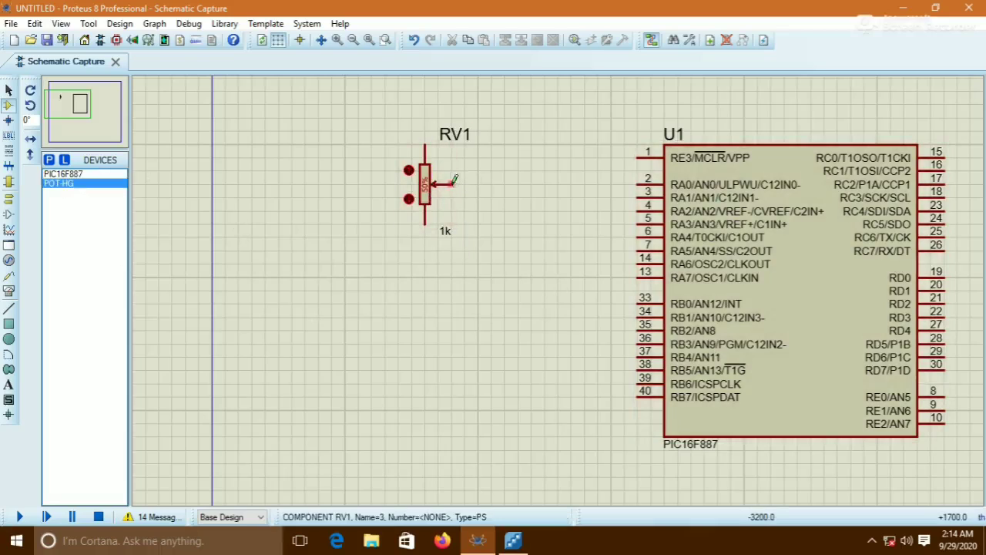
pyautogui.click(453, 182)
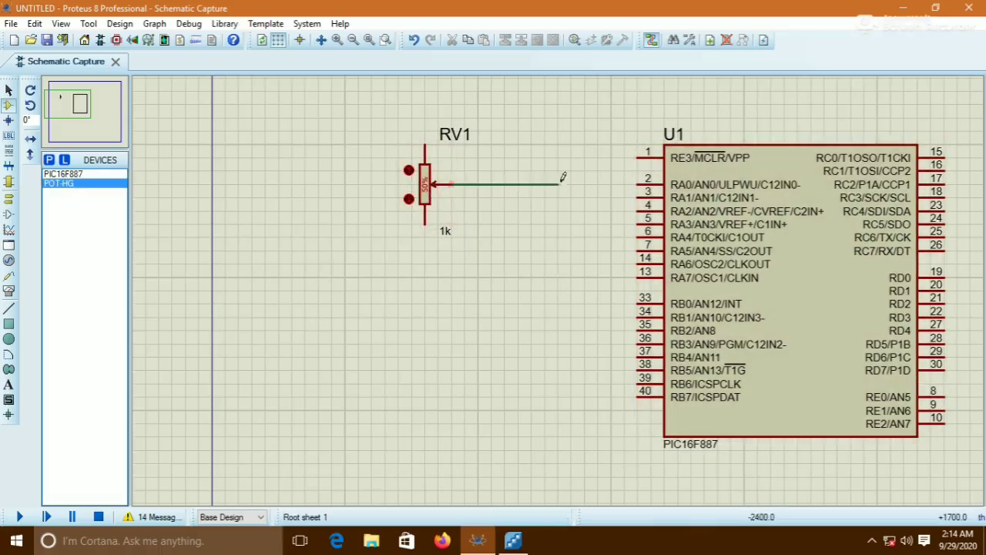
pyautogui.click(639, 182)
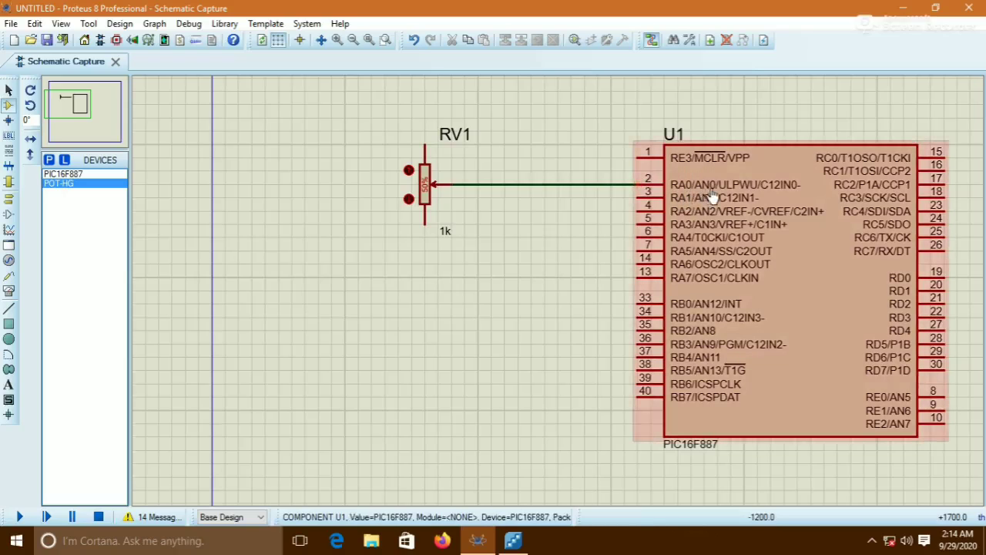
# Place a ground terminal below the potentiometer and wire it to the potentiometer's lower end
pyautogui.click(7, 206)
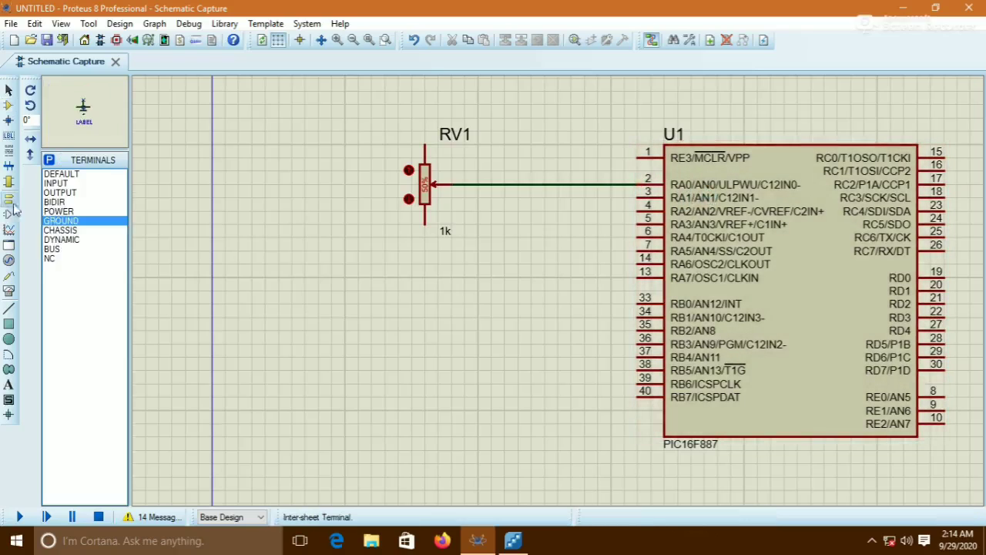
pyautogui.click(426, 287)
pyautogui.click(425, 289)
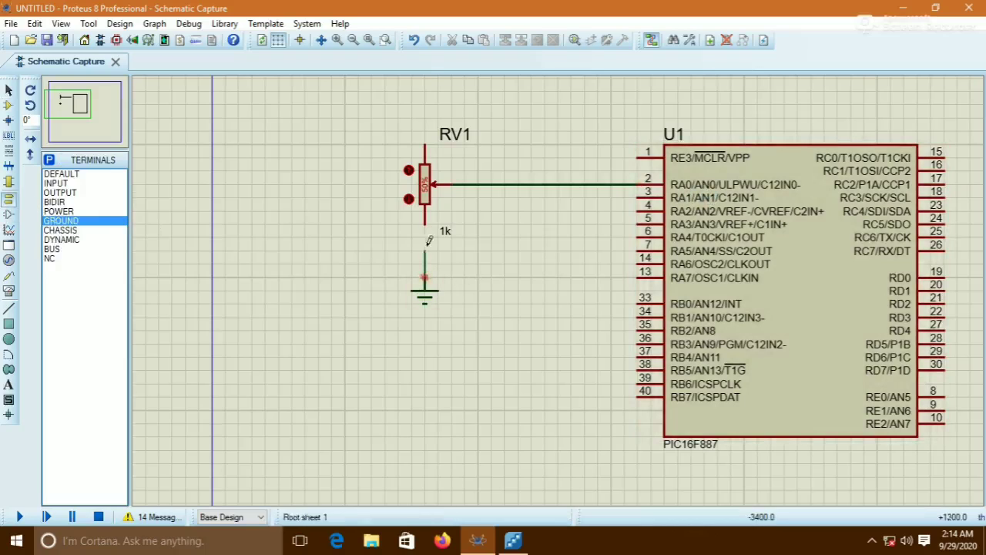
pyautogui.click(426, 222)
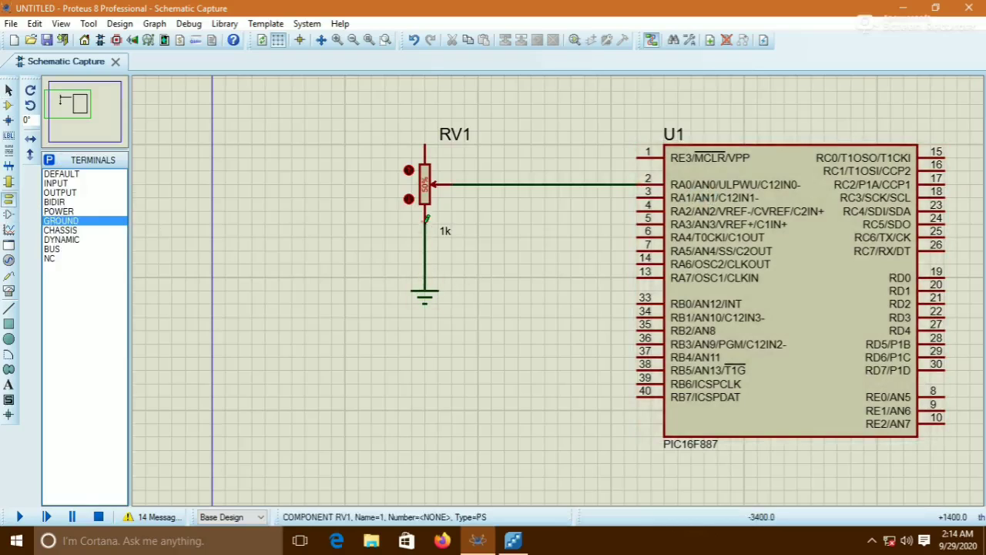
# Place a power terminal above the potentiometer and wire it to the potentiometer's upper end
pyautogui.click(67, 215)
pyautogui.click(414, 93)
pyautogui.click(414, 94)
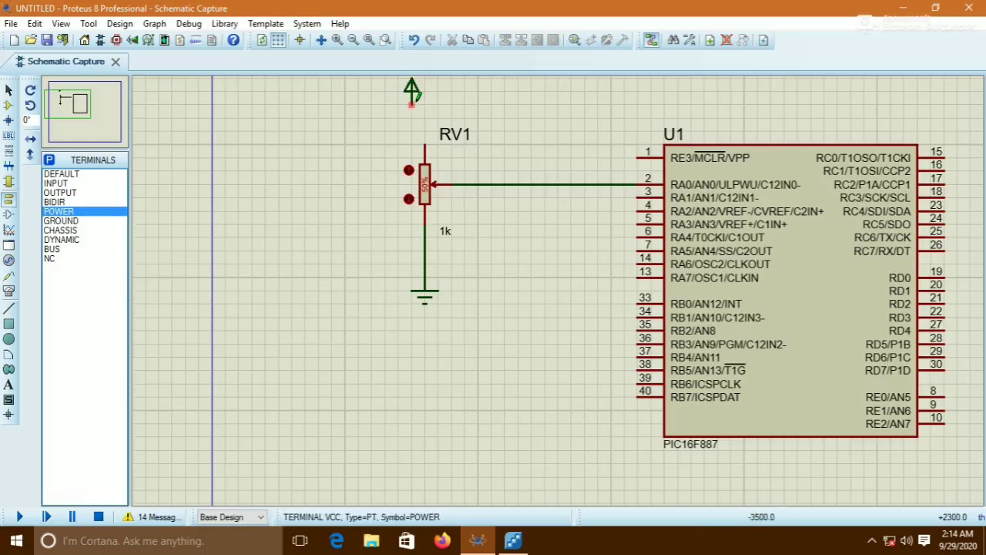
pyautogui.click(412, 101)
pyautogui.click(425, 145)
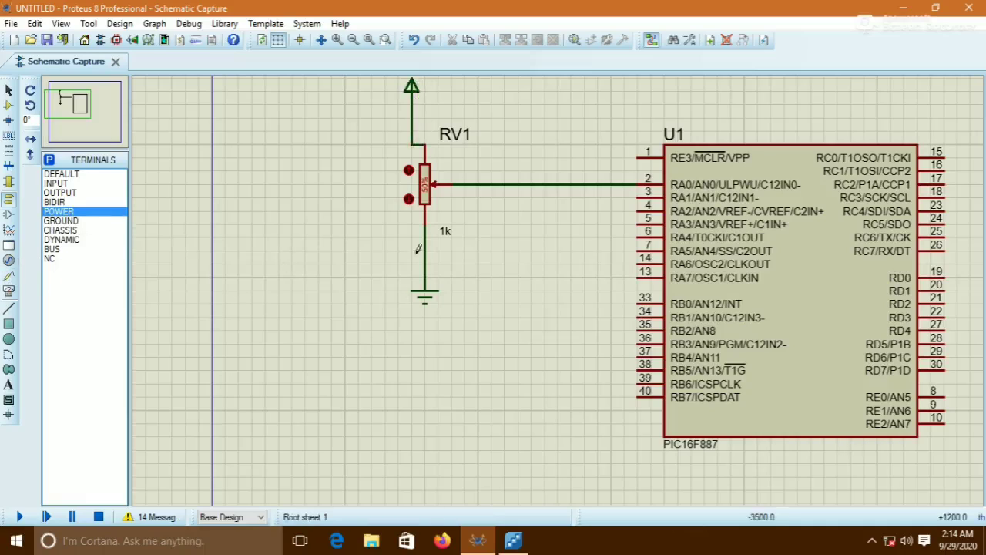
# Place an oscilloscope beside the PIC16F887 and wire its channel A to pin 19 (RD0)
pyautogui.click(9, 291)
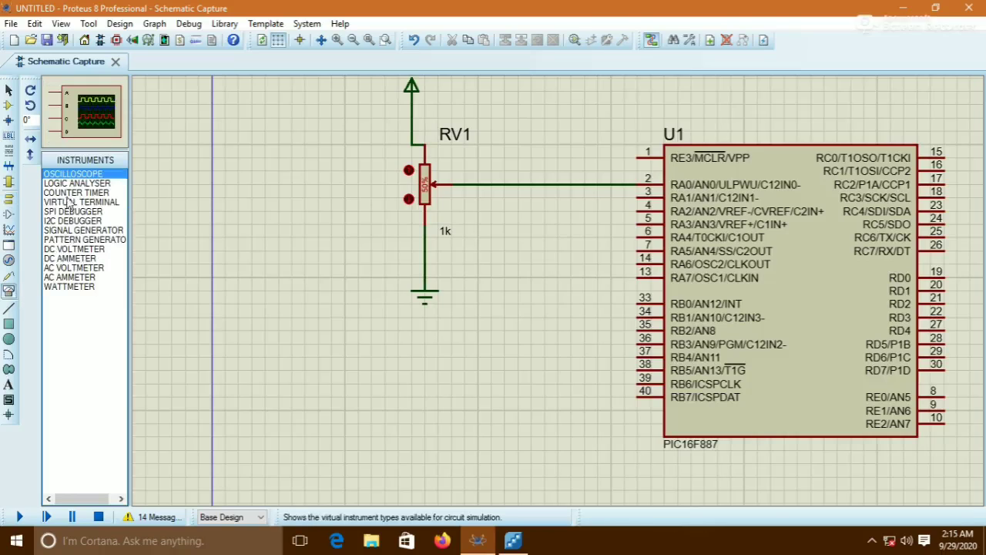
pyautogui.click(550, 264)
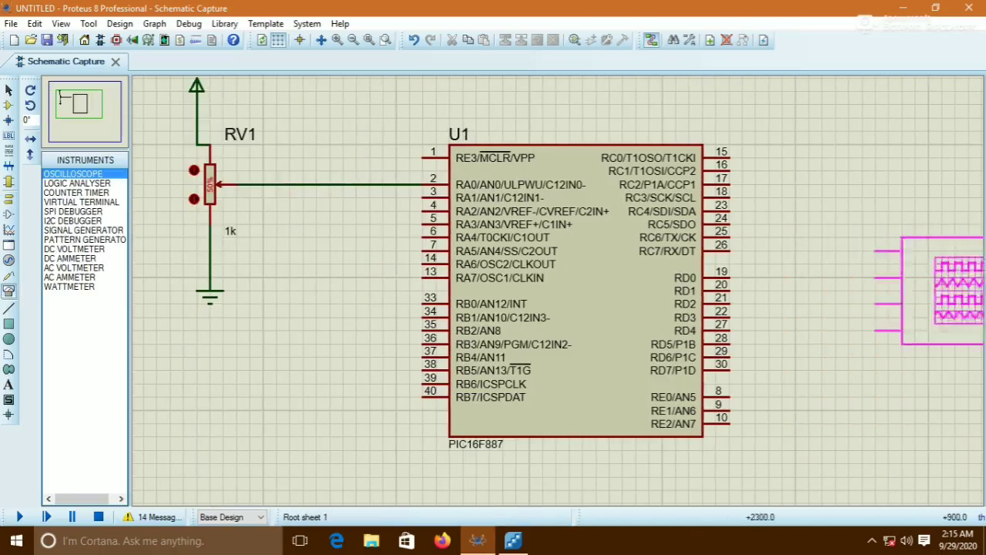
pyautogui.click(956, 318)
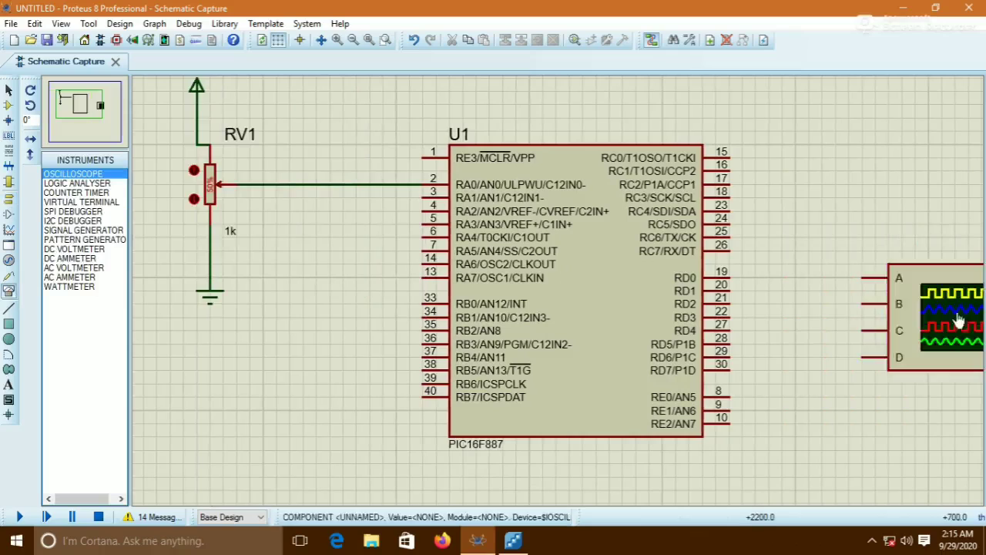
pyautogui.click(862, 278)
pyautogui.click(735, 272)
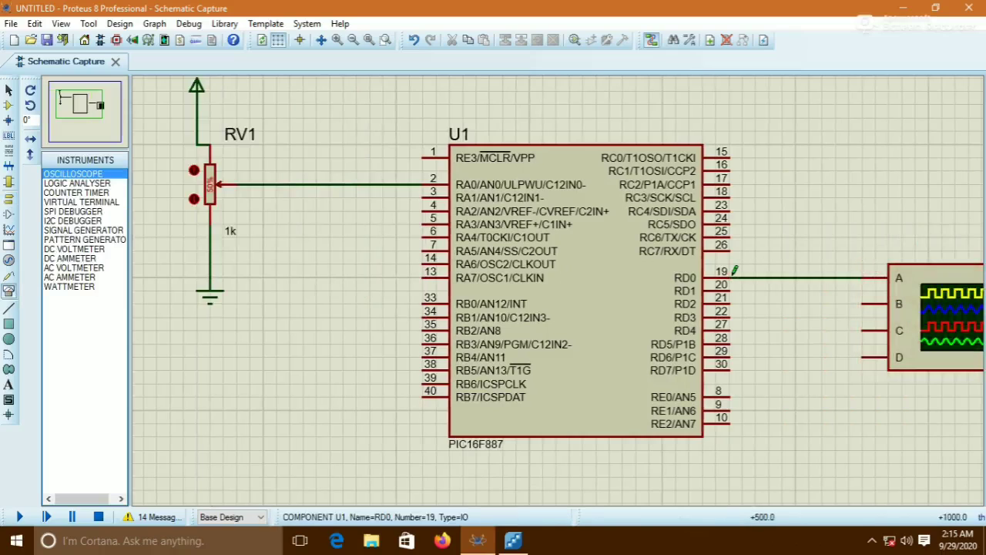
pyautogui.click(80, 102)
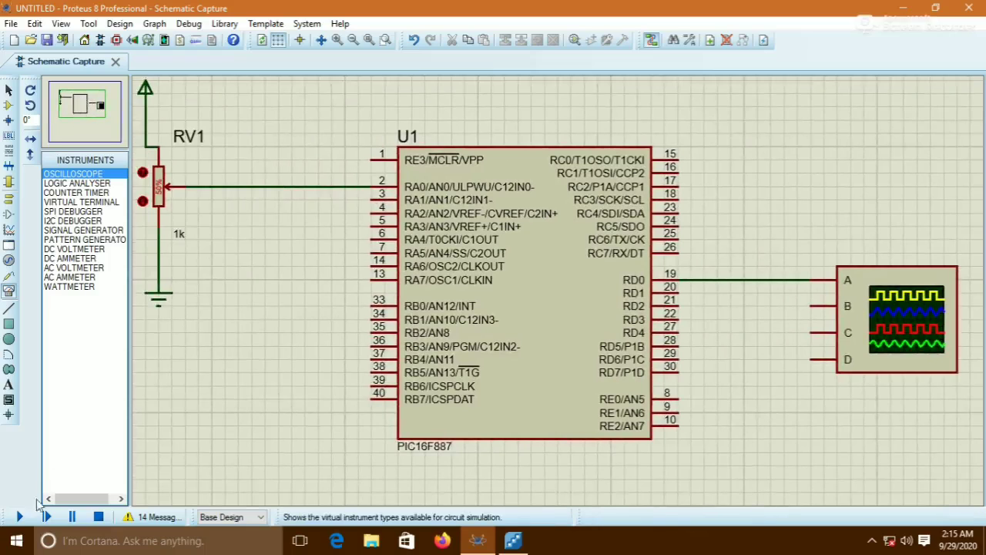
# Open the PIC16F887's component properties and set its processor clock frequency to 4MHz
pyautogui.click(493, 339)
pyautogui.click(493, 339)
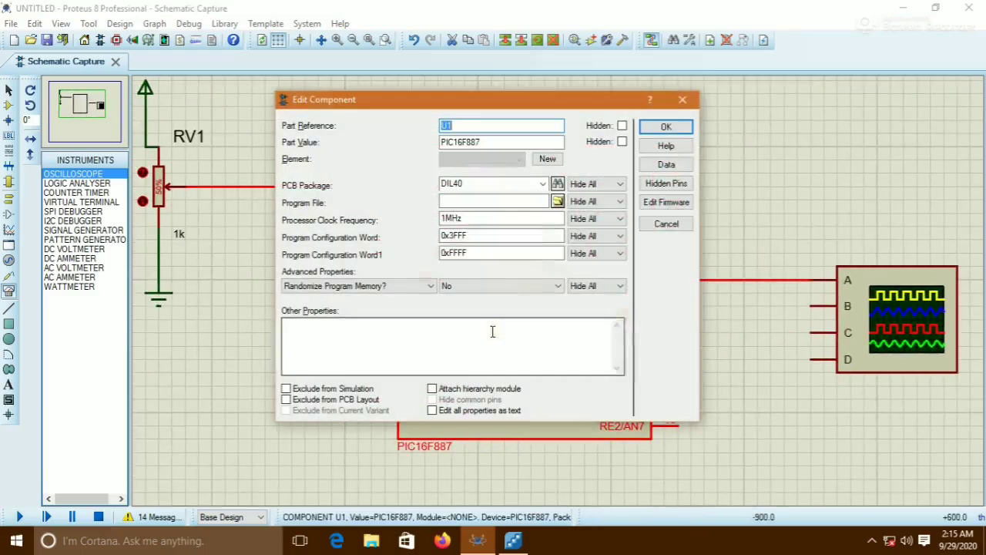
pyautogui.moveTo(448, 218); pyautogui.dragTo(436, 222)
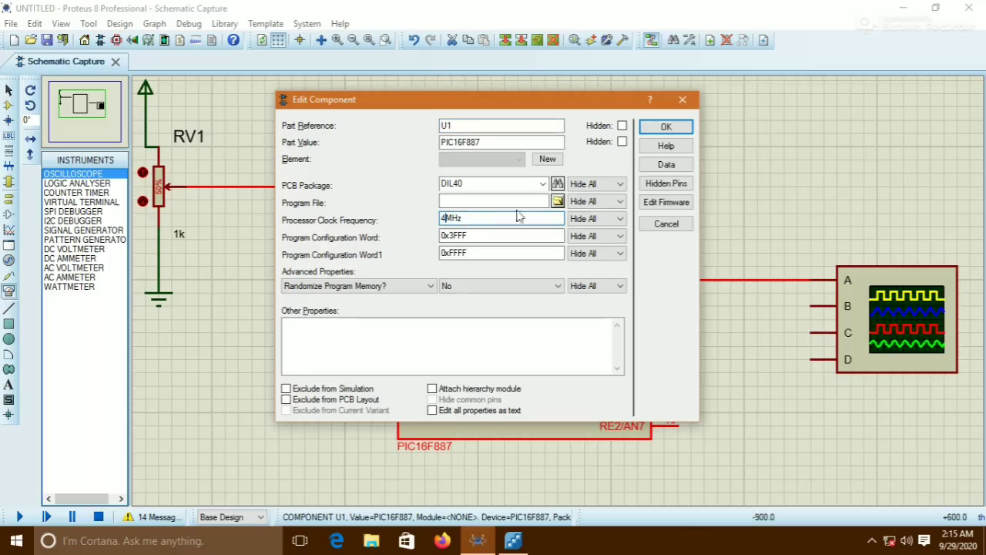
pyautogui.write('4')
# Load "pwm using flocode.hex" from the desktop folder "online lab ppt" as the PIC16F887's program file and apply the properties
pyautogui.click(557, 202)
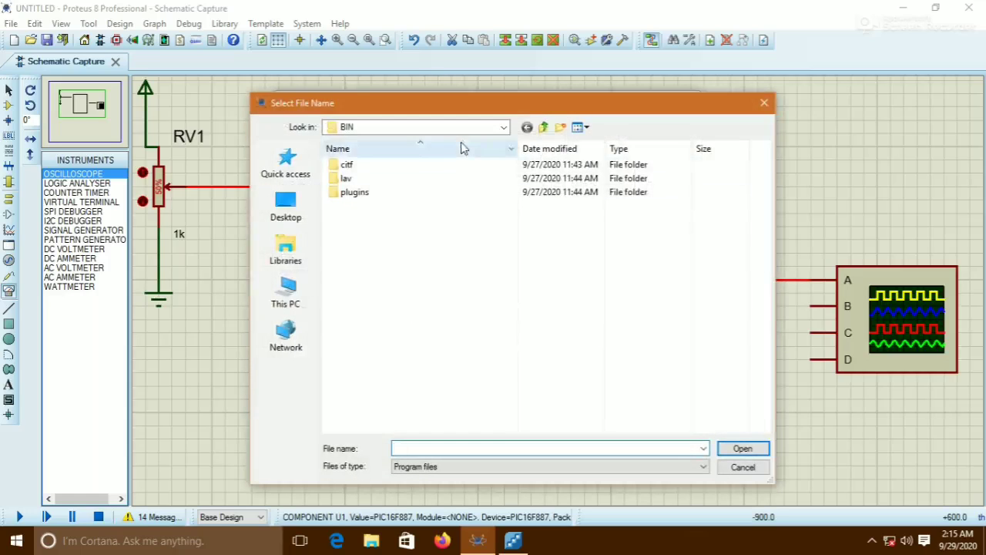
pyautogui.click(504, 127)
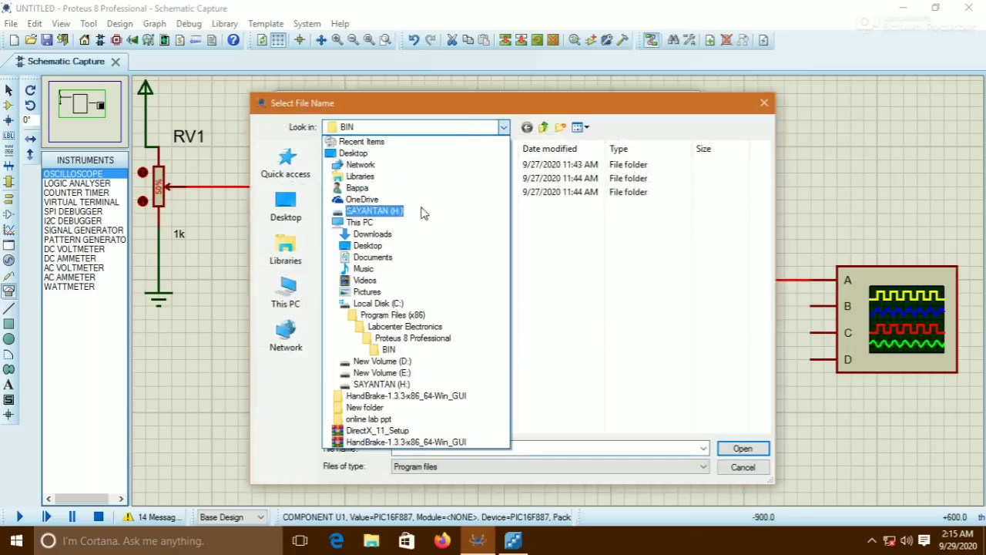
pyautogui.click(353, 153)
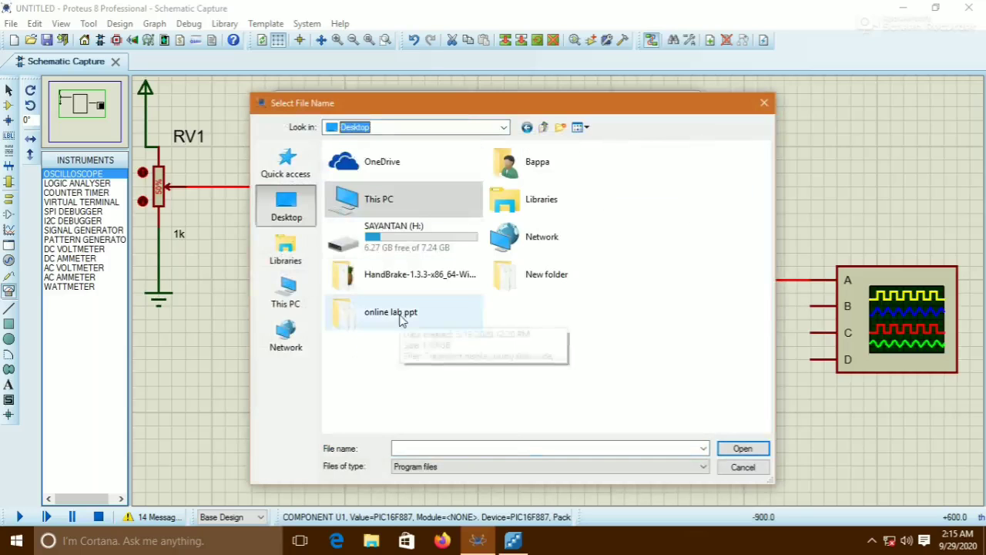
pyautogui.doubleClick(400, 321)
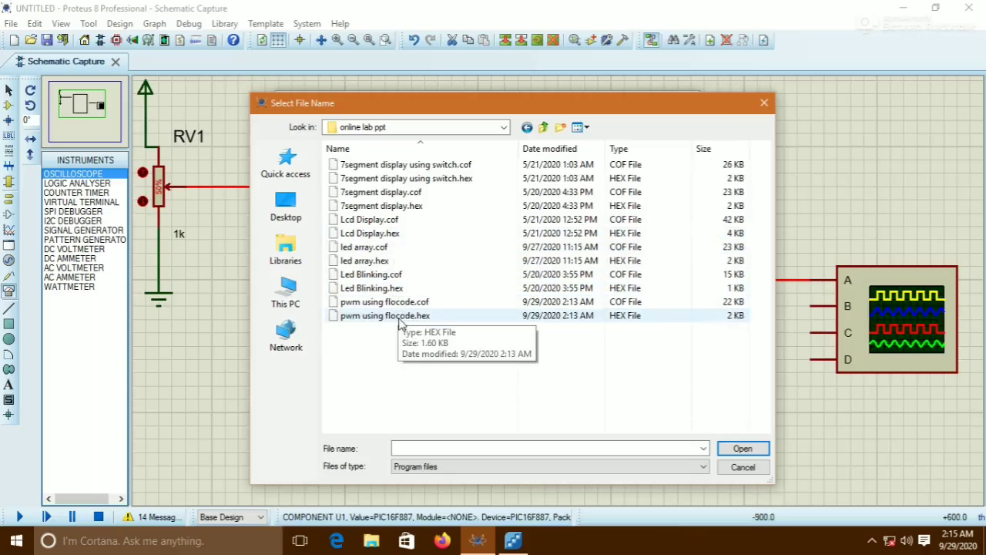
pyautogui.doubleClick(399, 318)
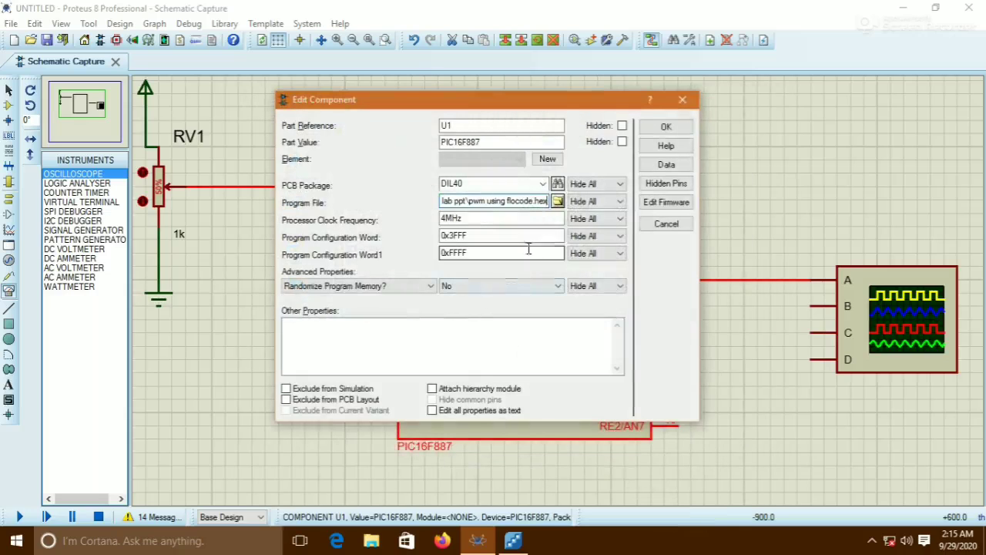
pyautogui.click(666, 127)
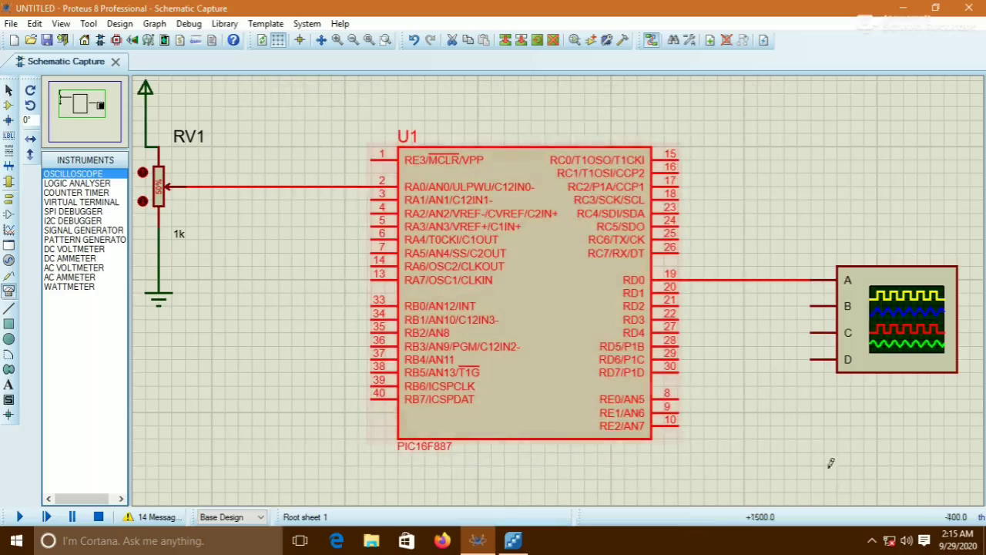
pyautogui.click(871, 544)
pyautogui.rightClick(872, 511)
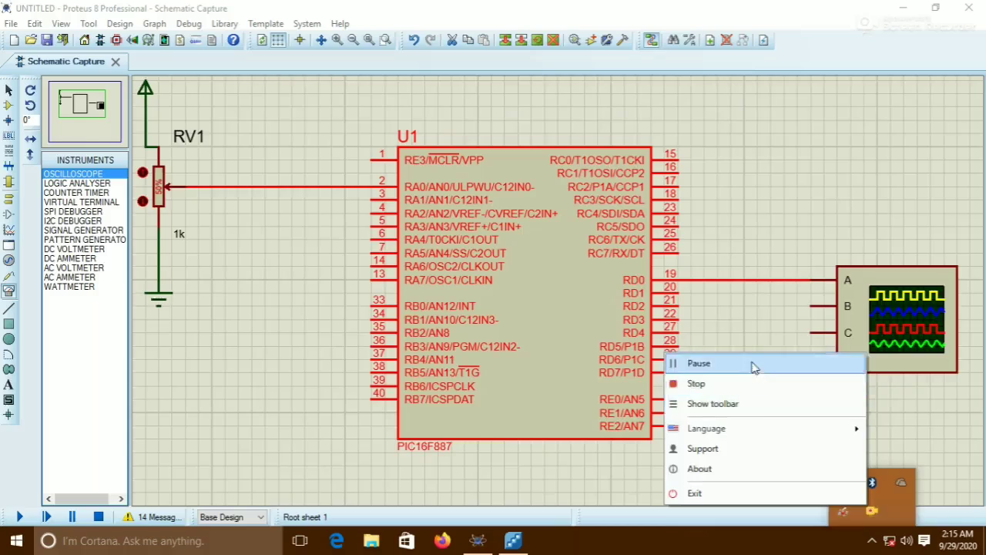
pyautogui.click(754, 365)
pyautogui.click(871, 542)
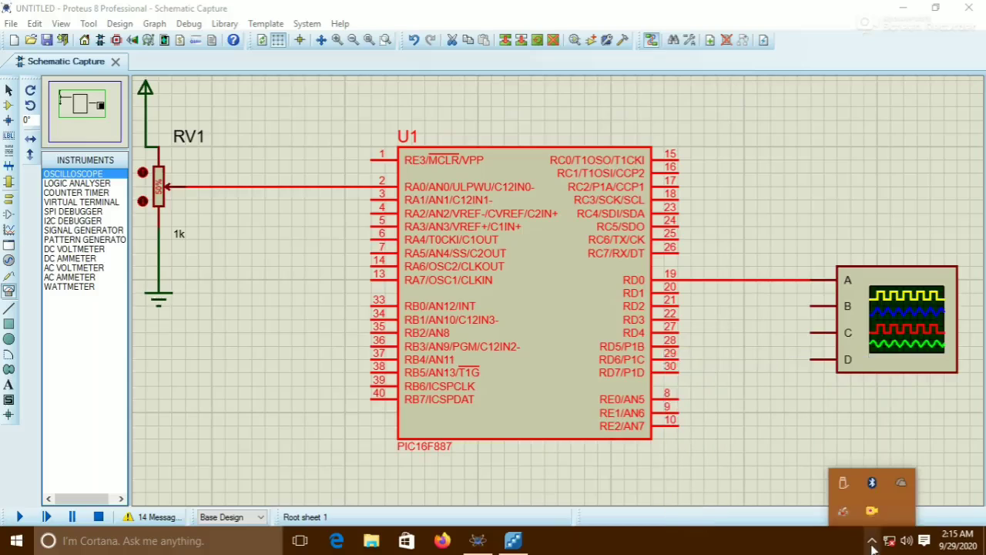
pyautogui.click(871, 544)
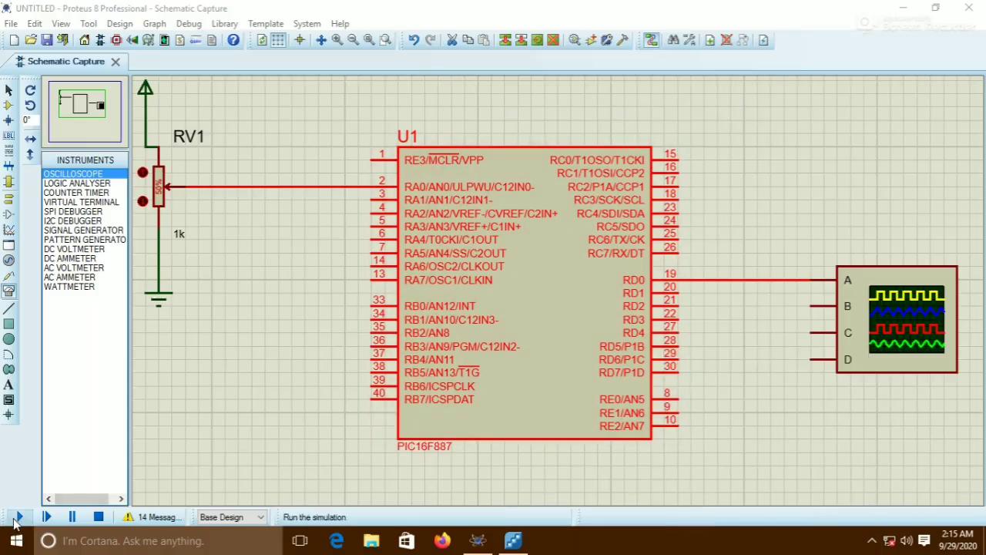
# Run the simulation and set the digital oscilloscope's horizontal timebase to 0.2
pyautogui.click(14, 522)
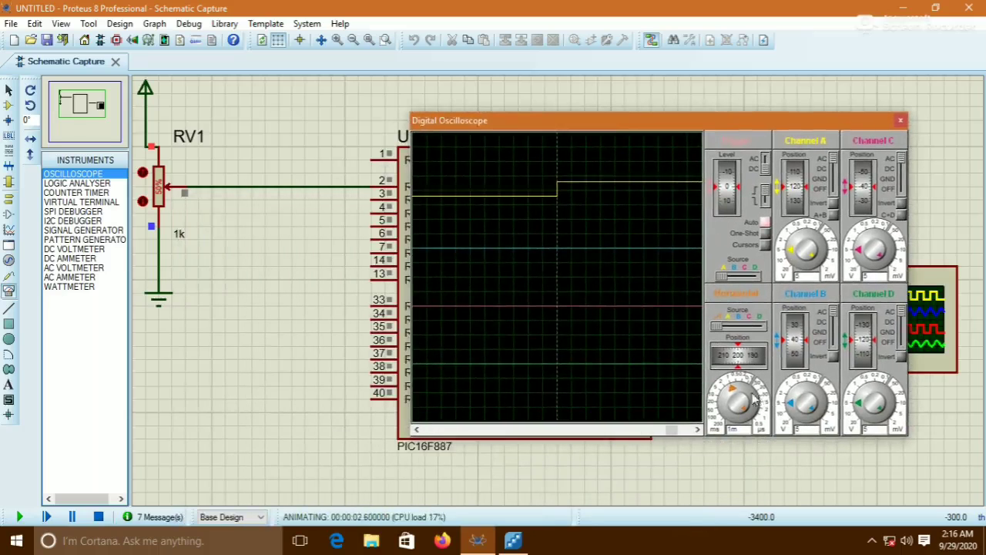
pyautogui.moveTo(755, 397)
pyautogui.mouseDown()
pyautogui.moveTo(733, 401)
pyautogui.moveTo(724, 425)
pyautogui.mouseUp()
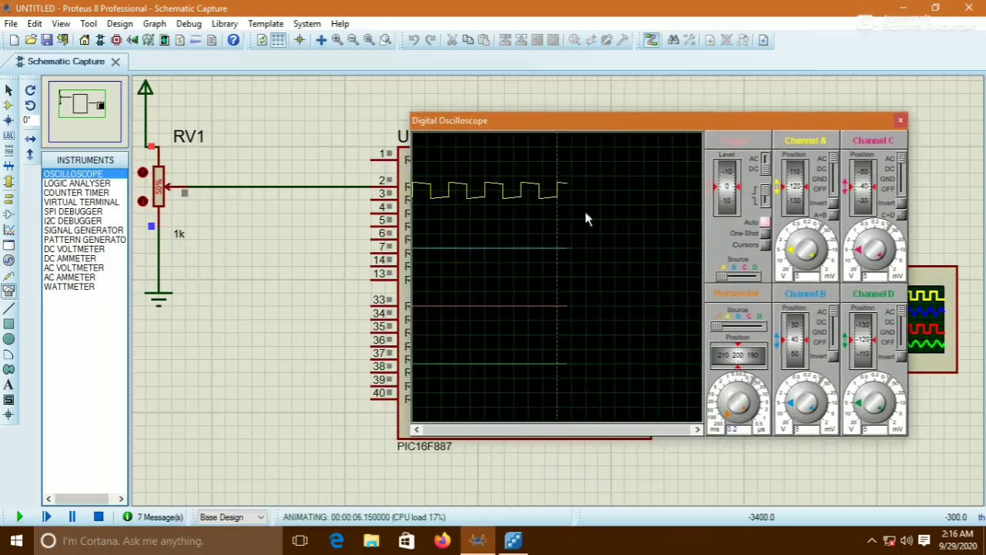
# Vary potentiometer RV1 during the simulation: lower it to 13%, raise it close to its upper end, and bring it back to 37%
pyautogui.moveTo(160, 188); pyautogui.dragTo(158, 207)
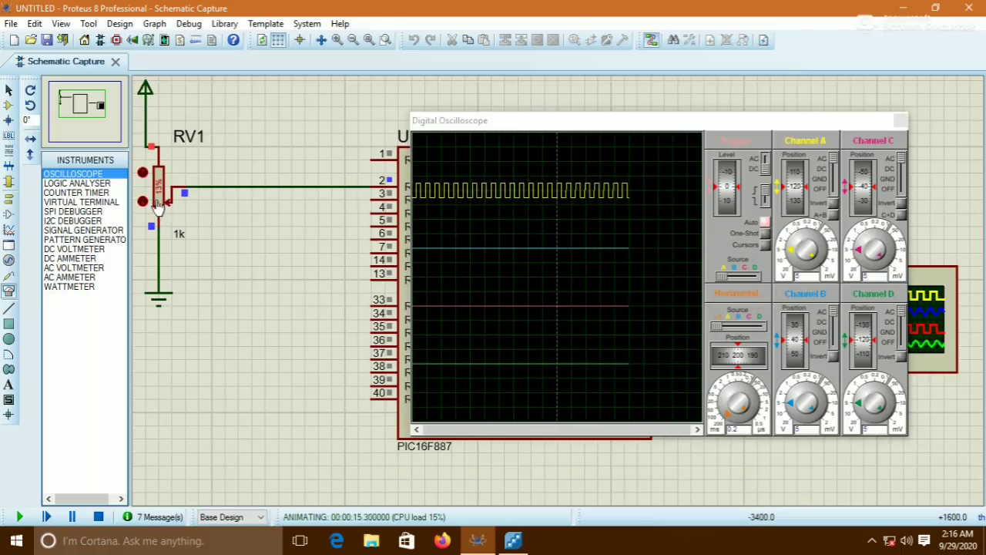
pyautogui.moveTo(159, 203); pyautogui.dragTo(158, 177)
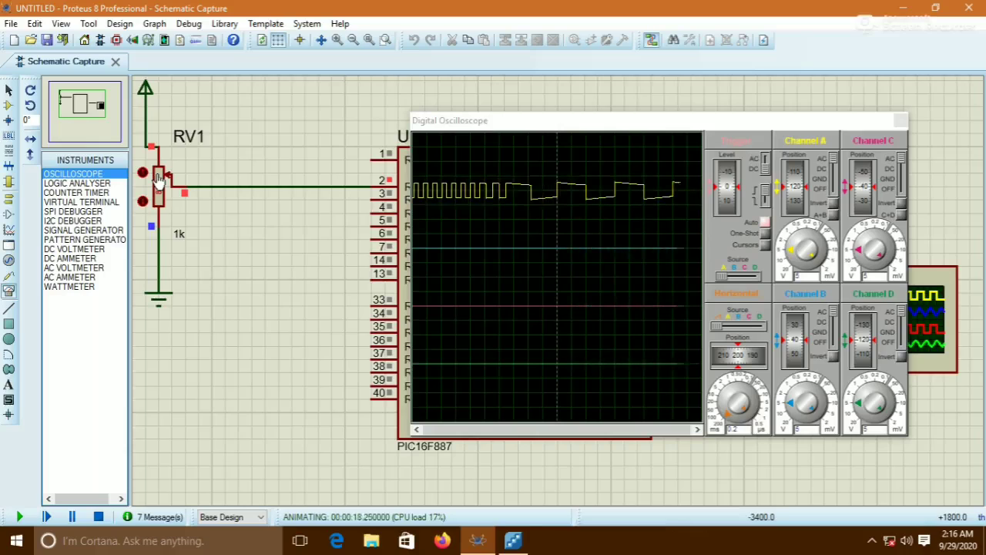
pyautogui.moveTo(157, 176); pyautogui.dragTo(158, 171)
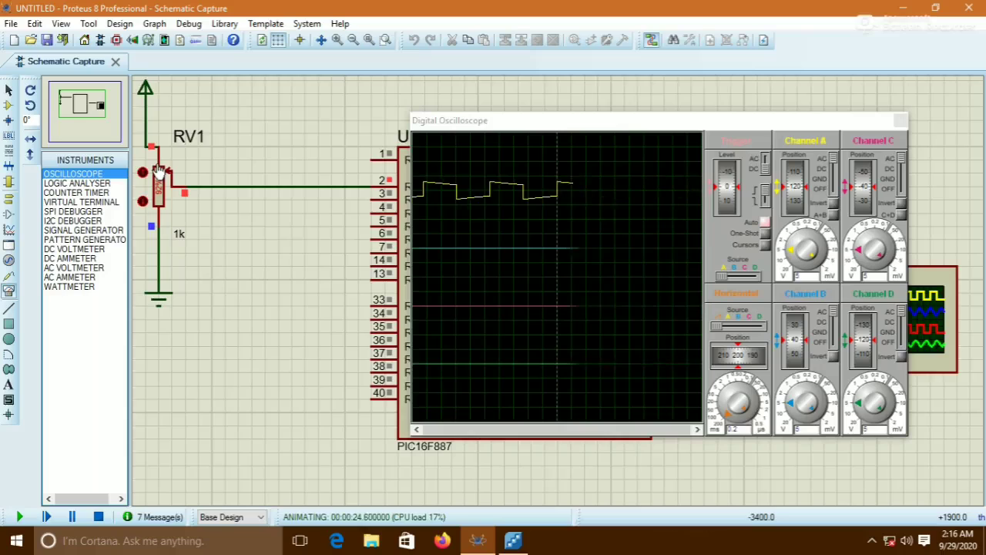
pyautogui.moveTo(158, 171); pyautogui.dragTo(163, 199)
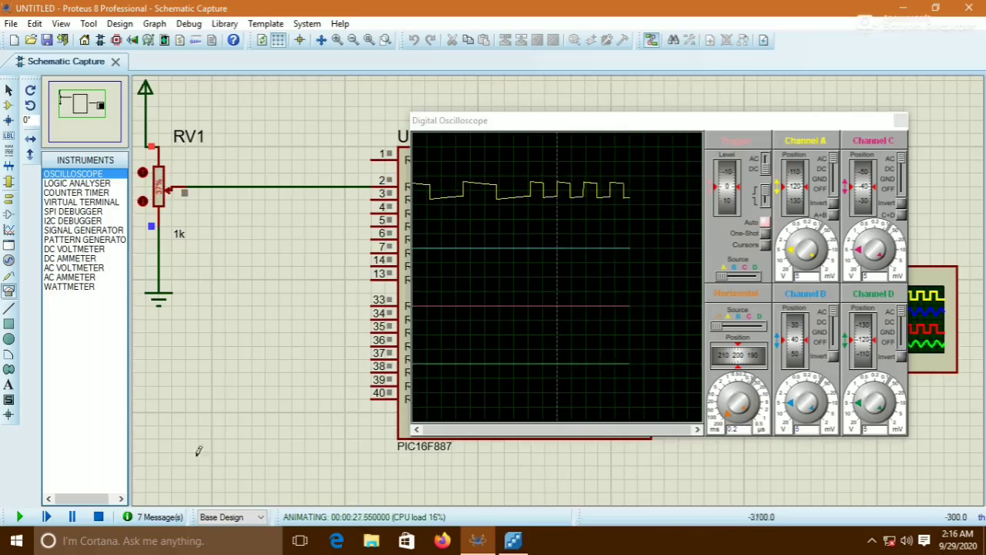
pyautogui.click(871, 540)
pyautogui.rightClick(874, 512)
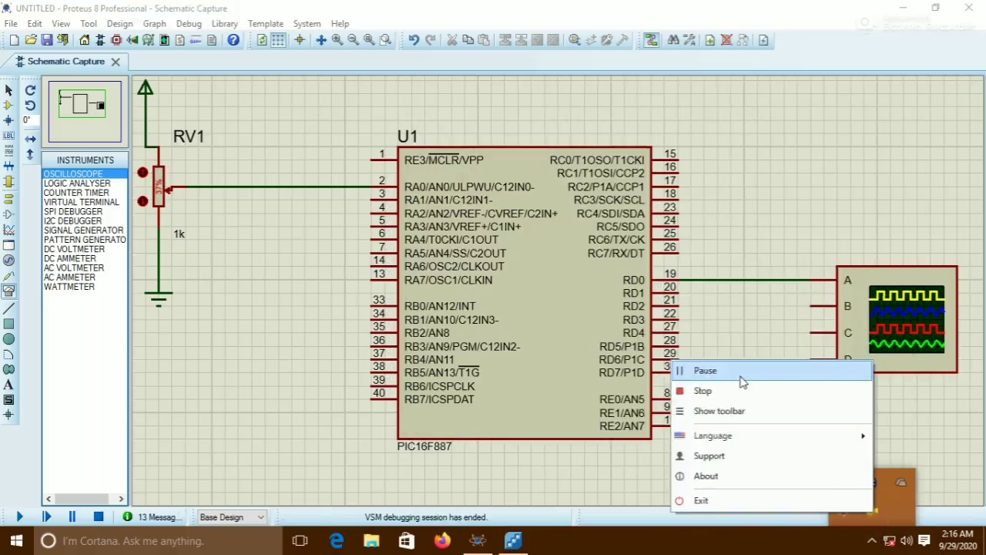
pyautogui.click(686, 371)
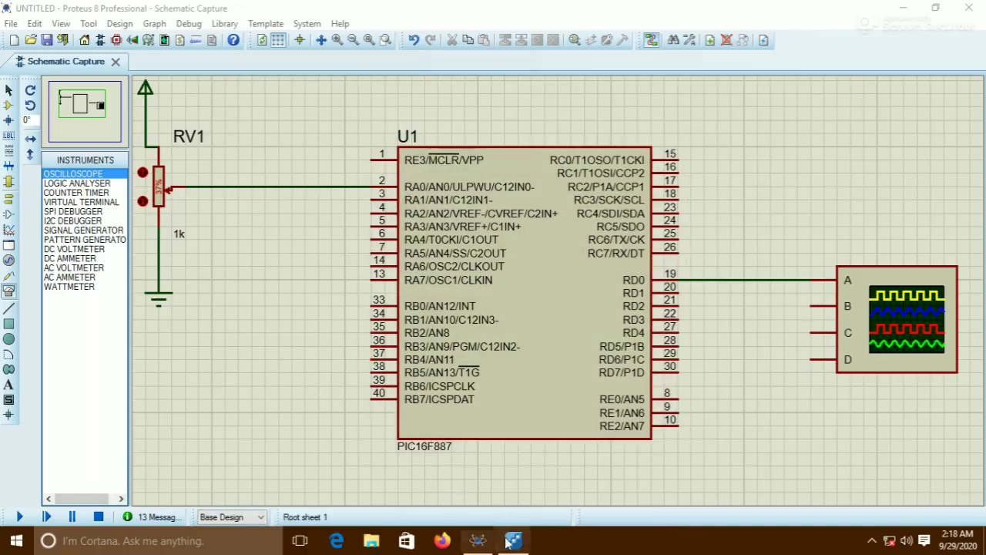
# Switch to Flowcode and delete all flowchart icons between BEGIN and END, from the While loop through both delays
pyautogui.click(478, 540)
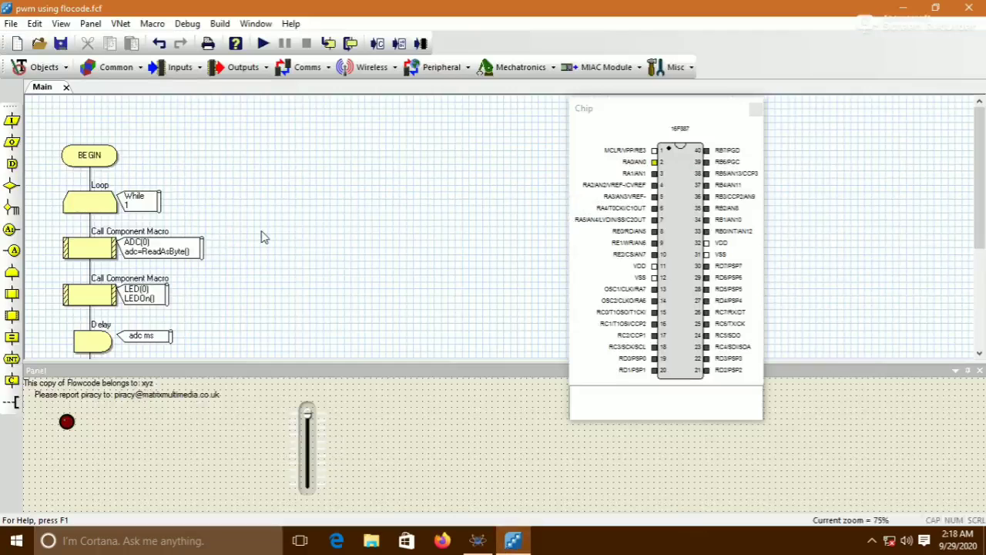
pyautogui.scroll(-3, 262, 237)
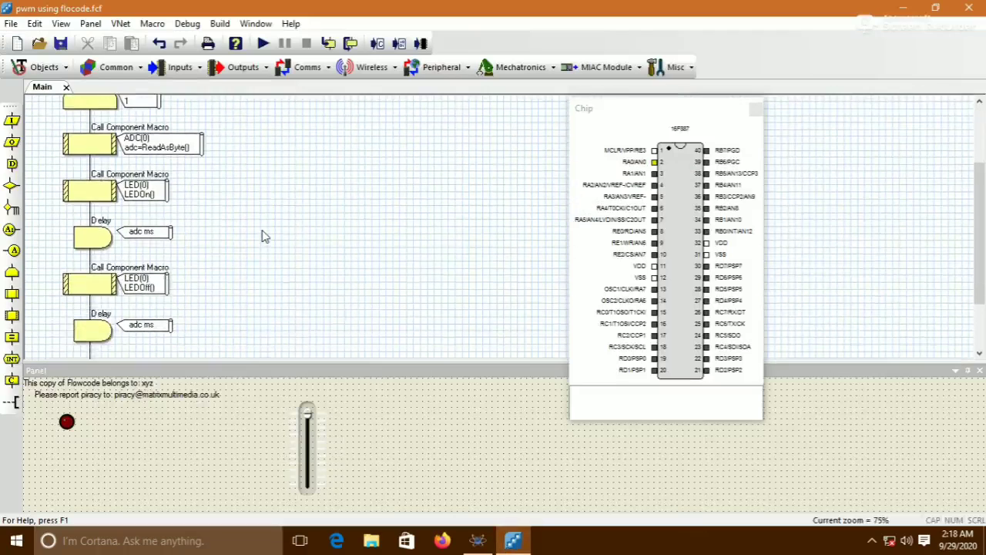
pyautogui.scroll(-2, 262, 237)
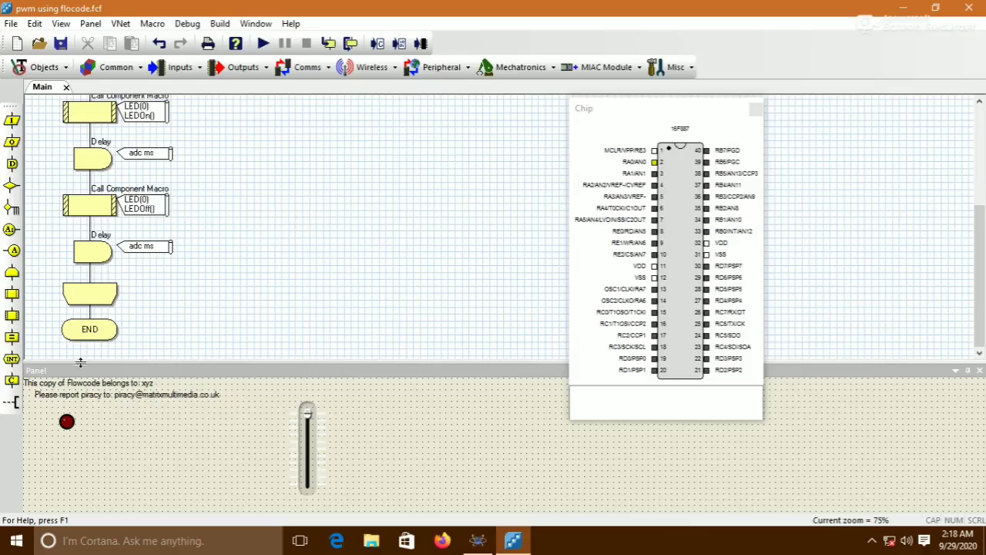
pyautogui.scroll(5, 53, 193)
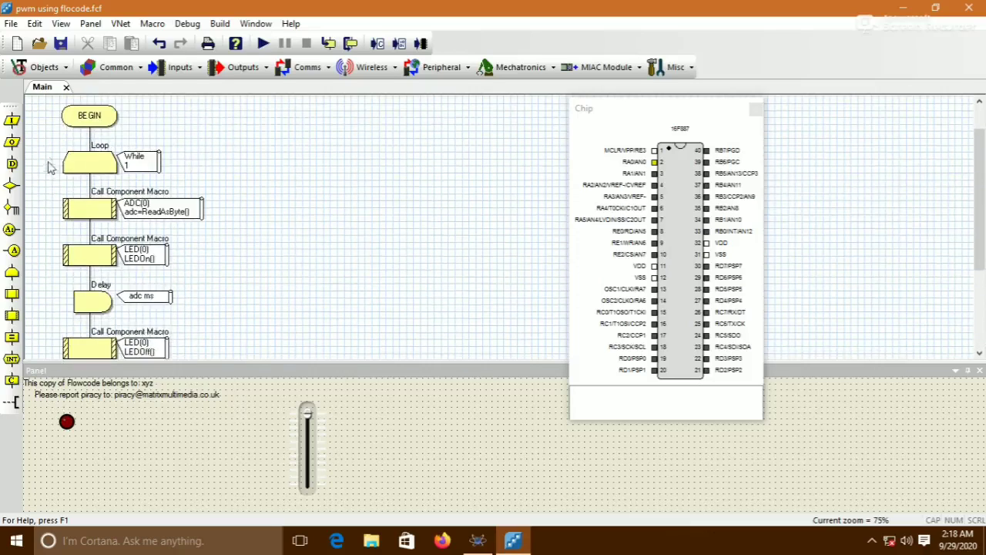
pyautogui.scroll(-3, 199, 415)
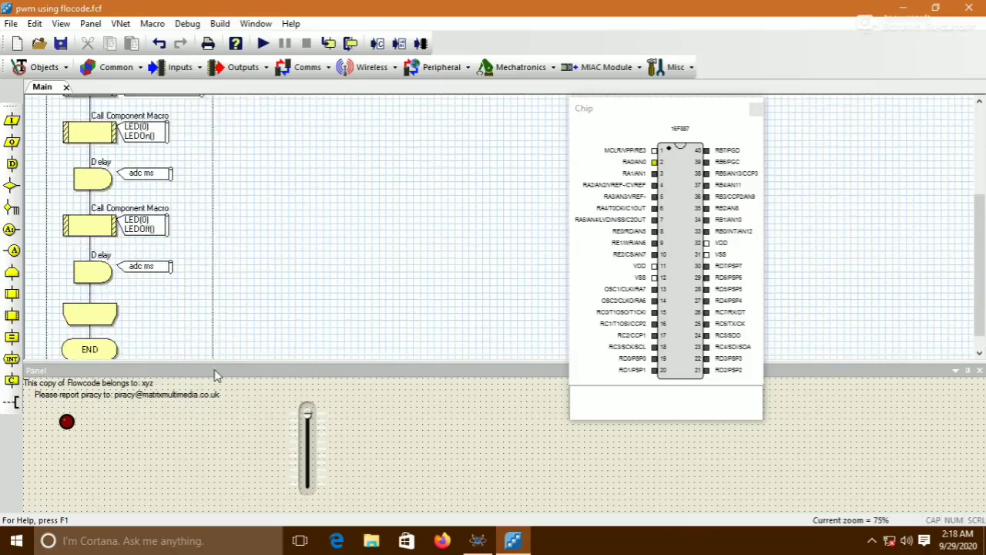
pyautogui.moveTo(214, 370); pyautogui.dragTo(224, 323)
pyautogui.press('Delete')
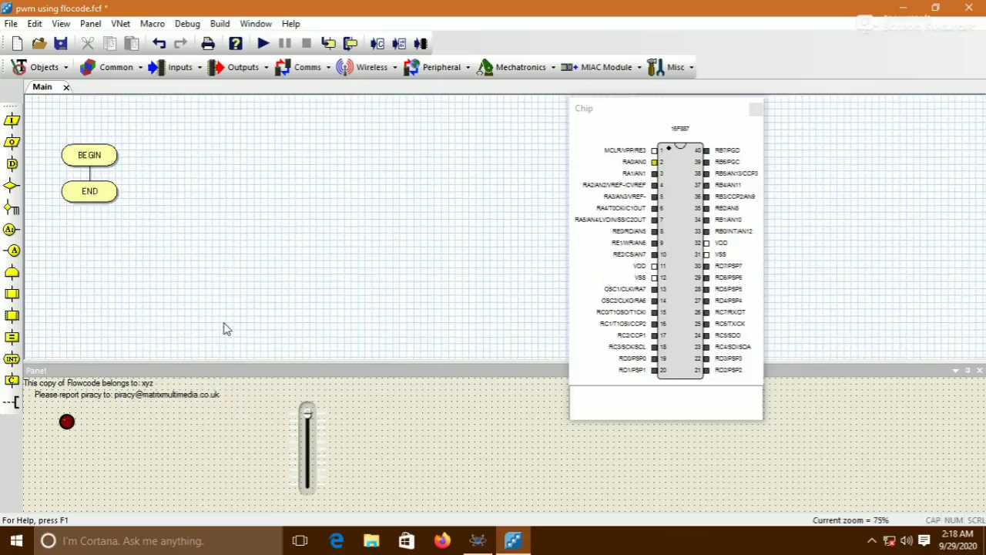
# Delete the LED and the ADC slider components from the panel
pyautogui.rightClick(71, 424)
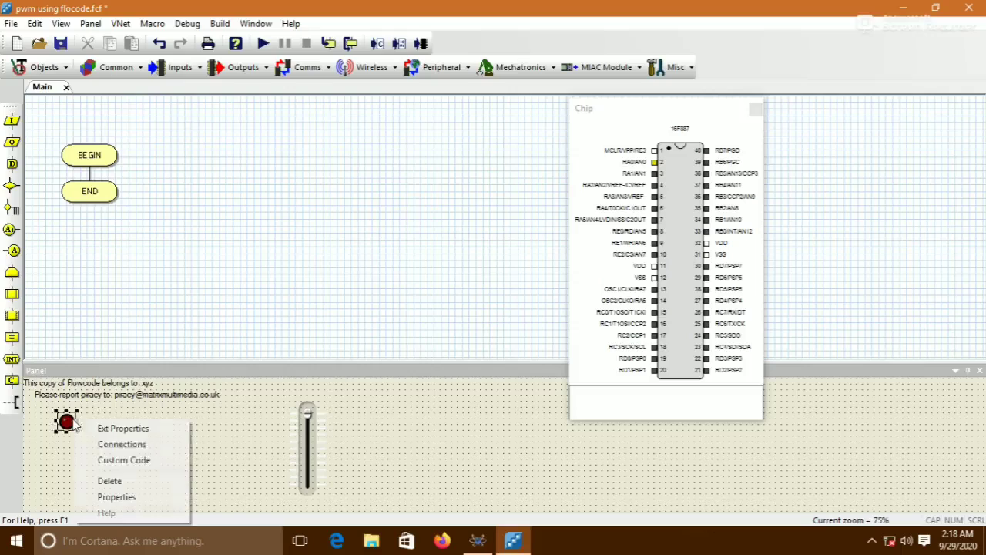
pyautogui.click(106, 483)
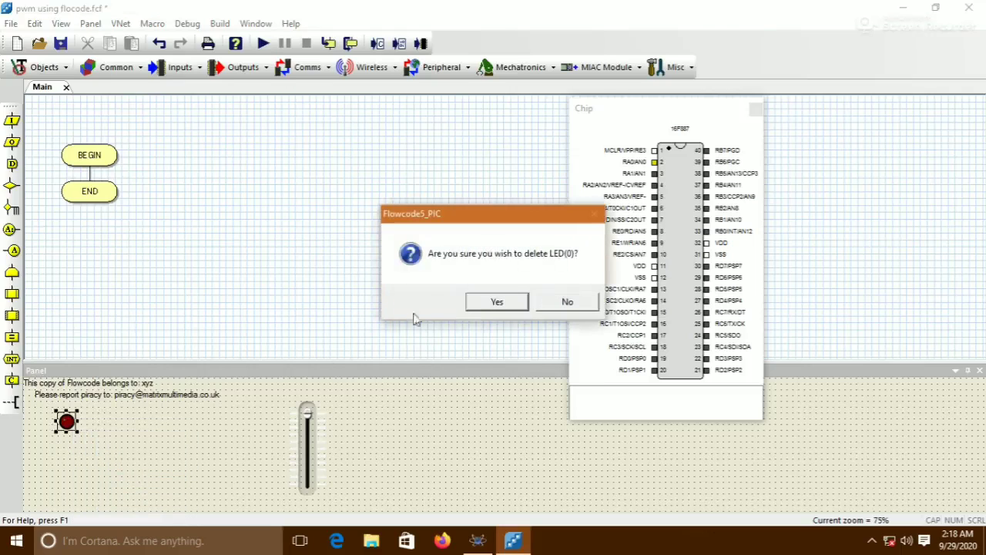
pyautogui.click(496, 300)
pyautogui.rightClick(311, 436)
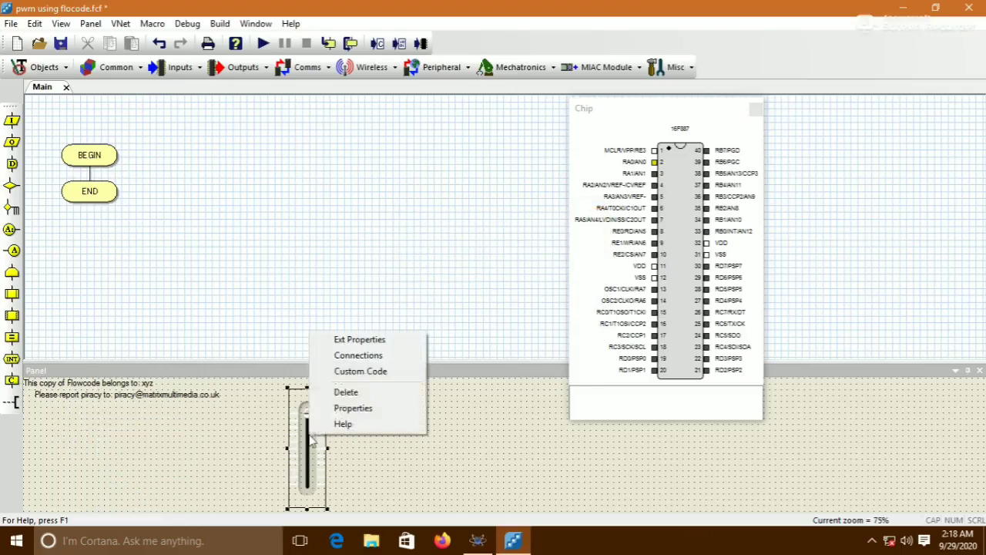
pyautogui.click(346, 392)
pyautogui.click(498, 306)
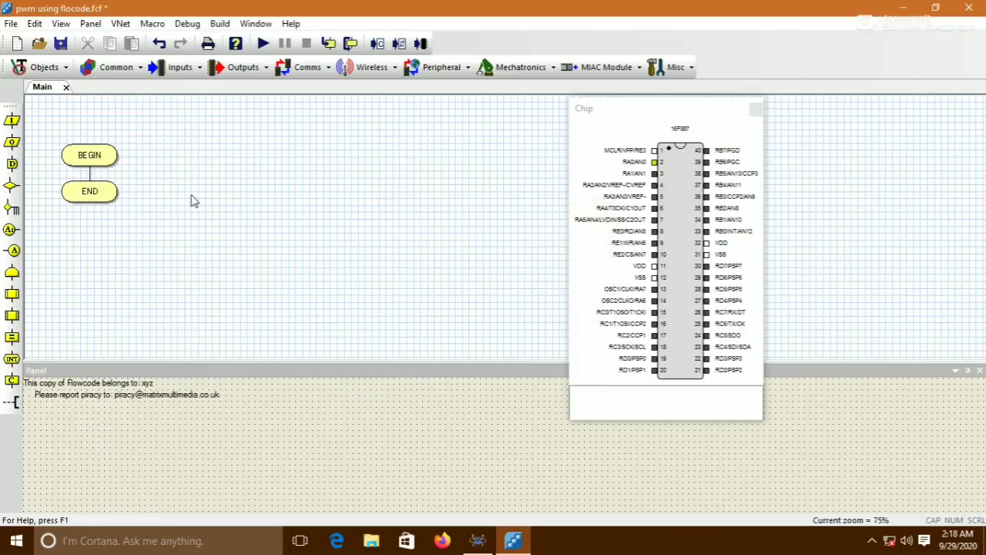
# Add a PWM component from the mechatronics components and place it near the middle of the panel
pyautogui.click(515, 71)
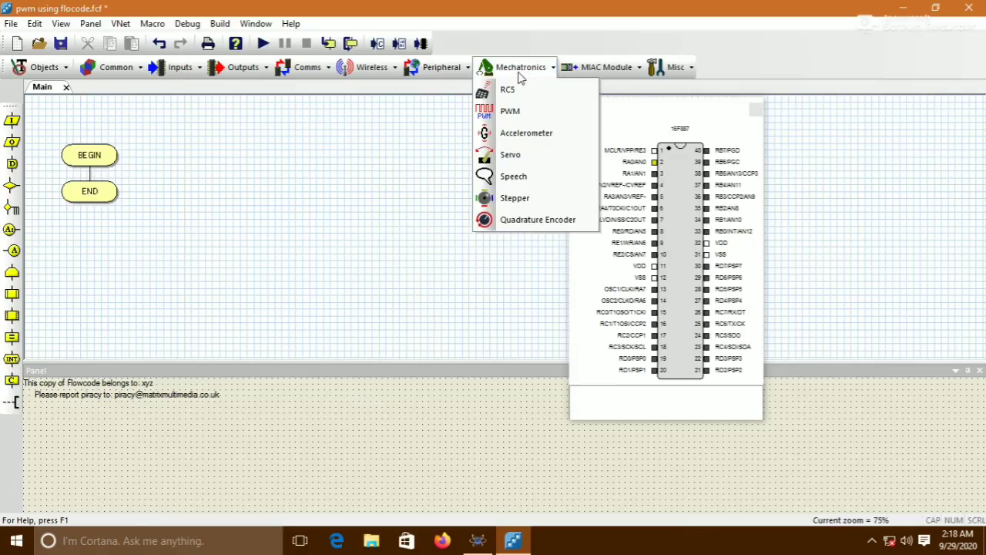
pyautogui.click(505, 116)
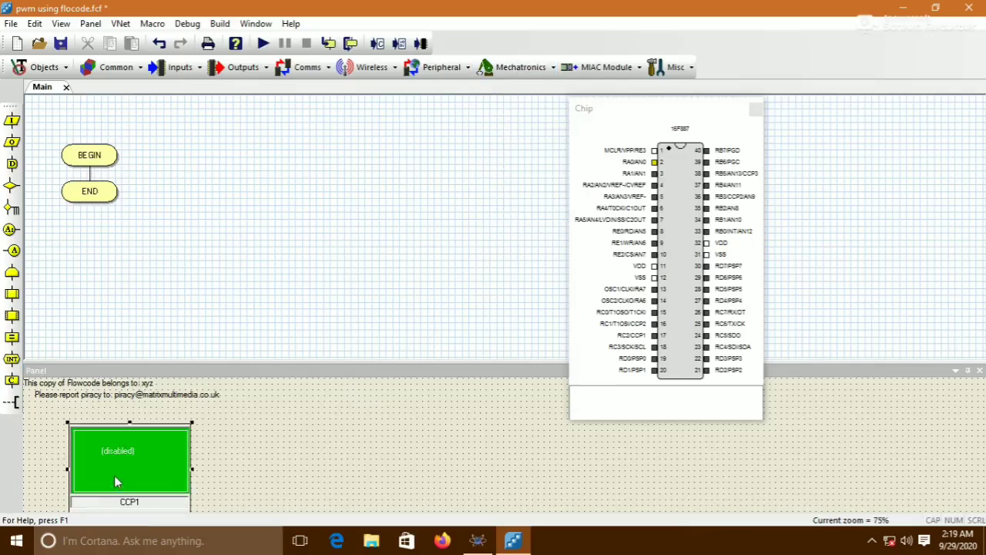
pyautogui.moveTo(114, 476); pyautogui.dragTo(362, 458)
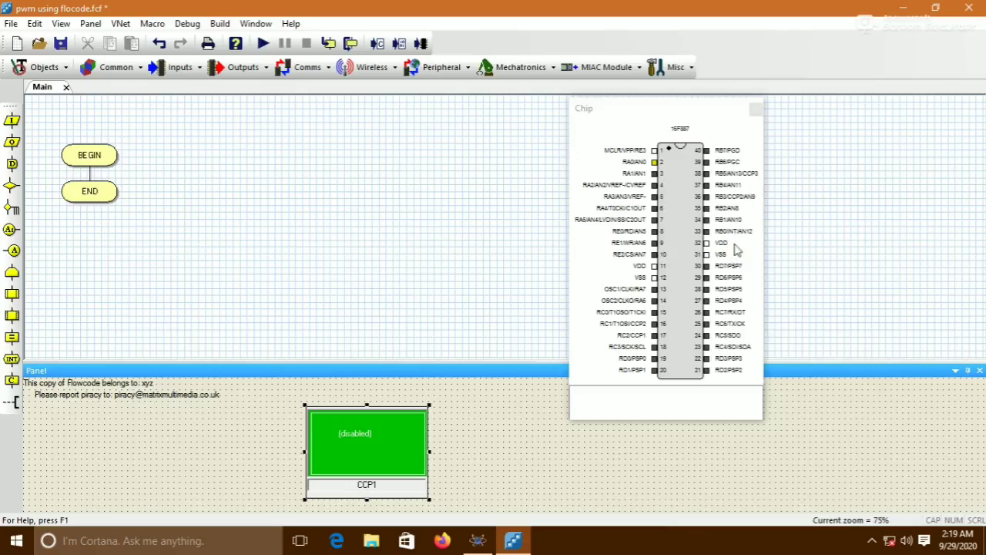
# Insert a component macro between BEGIN and END and make it call the Enable macro of PWM(0)
pyautogui.moveTo(702, 202)
pyautogui.moveTo(716, 177)
pyautogui.moveTo(11, 314); pyautogui.dragTo(77, 202)
pyautogui.doubleClick(78, 202)
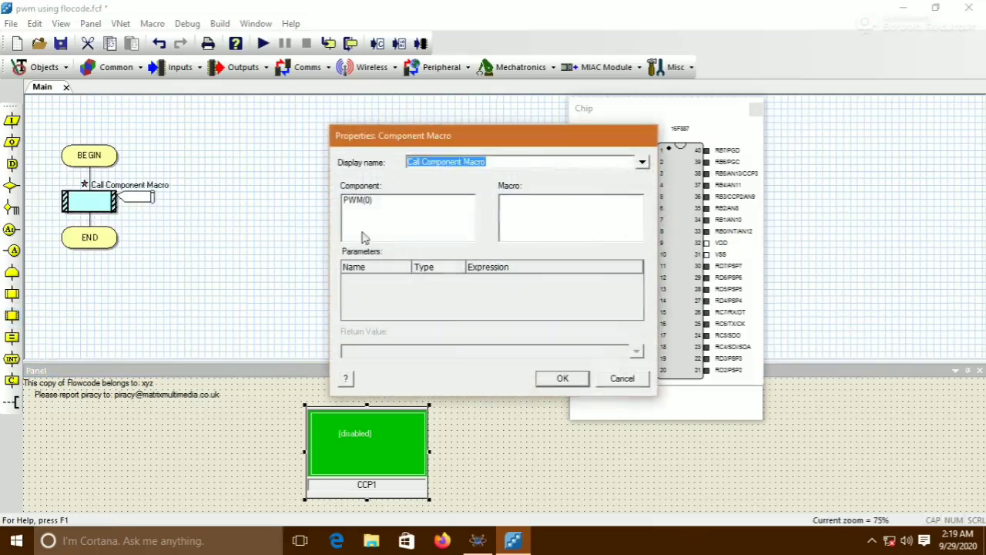
pyautogui.click(368, 202)
pyautogui.click(528, 201)
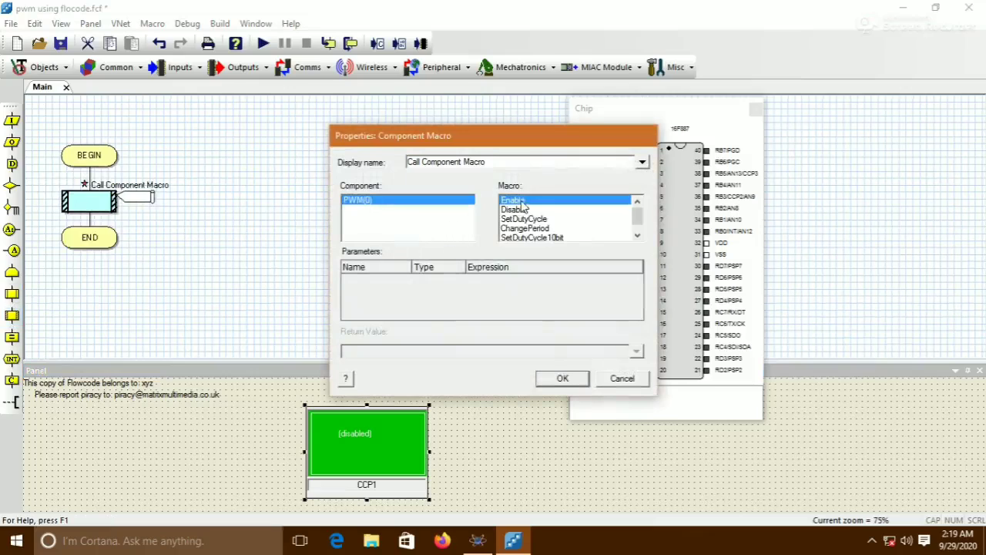
pyautogui.click(556, 378)
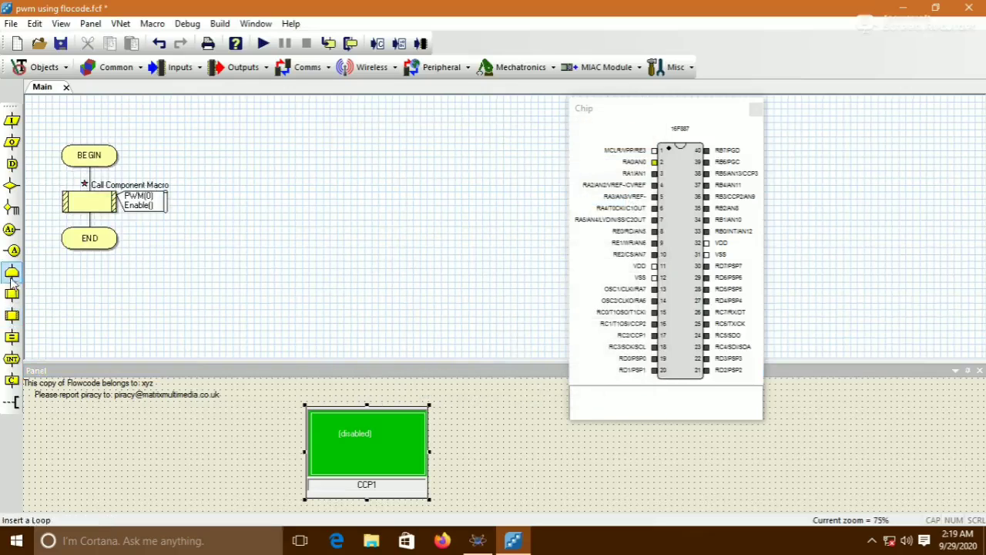
# Insert a While 1 loop between the PWM Enable macro call and END, keeping its default loop properties
pyautogui.moveTo(12, 272); pyautogui.dragTo(64, 229)
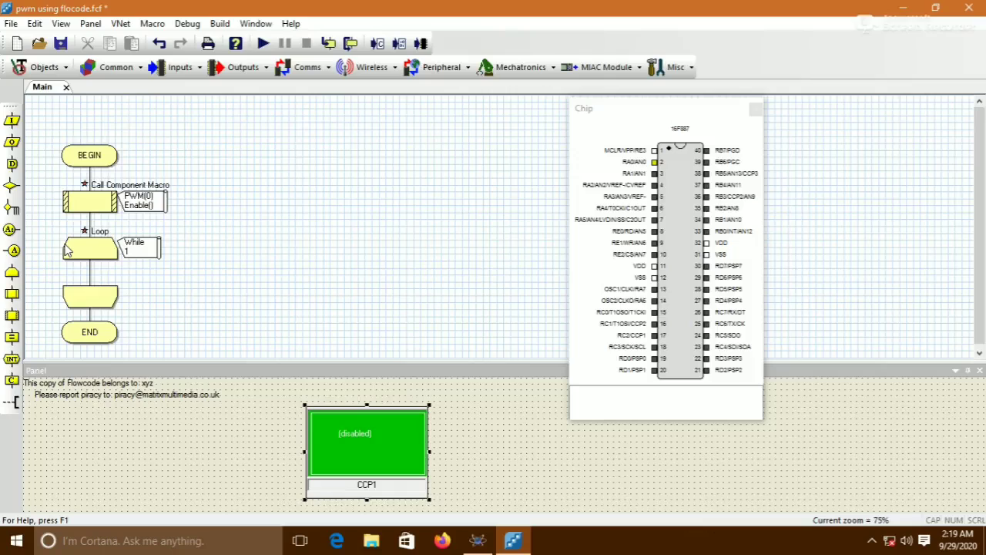
pyautogui.doubleClick(66, 248)
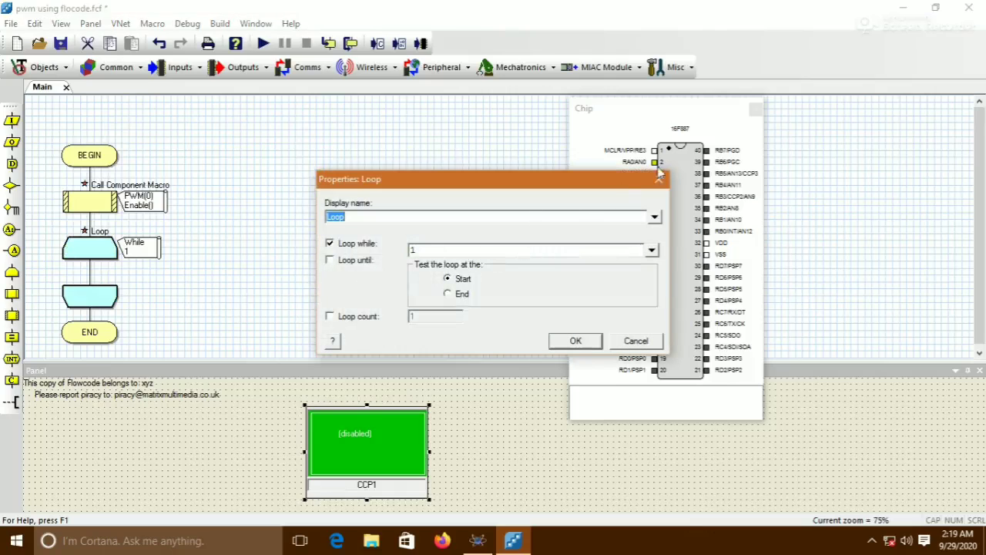
pyautogui.click(659, 176)
pyautogui.click(135, 275)
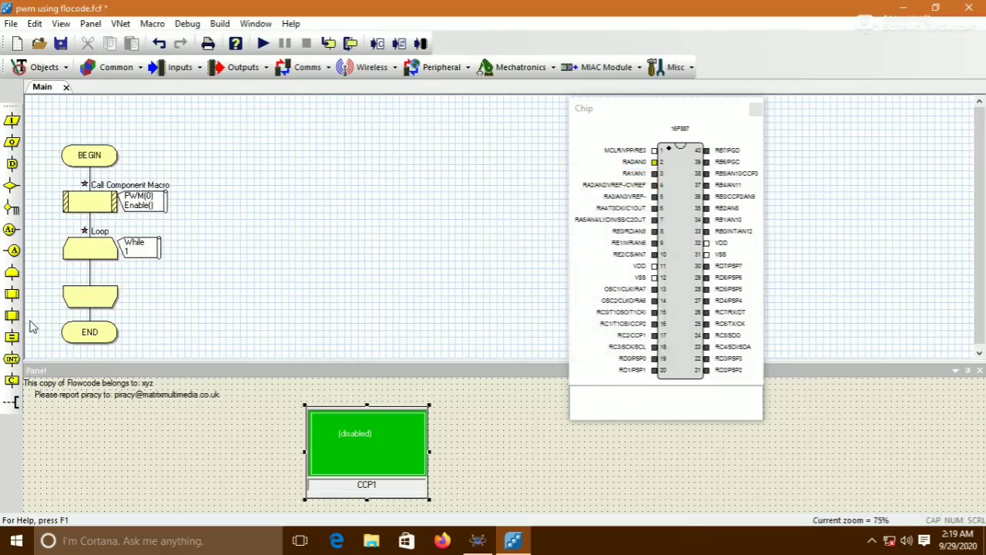
# Insert a component macro inside the loop that calls SetDutyCycle of PWM(0) with nDuty set to 47
pyautogui.moveTo(12, 318); pyautogui.dragTo(73, 293)
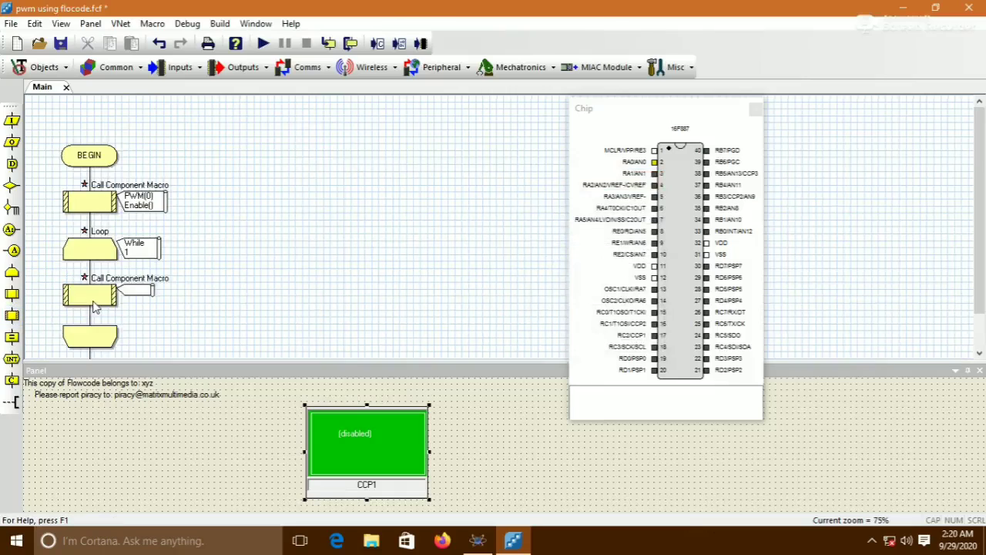
pyautogui.doubleClick(93, 305)
pyautogui.click(362, 202)
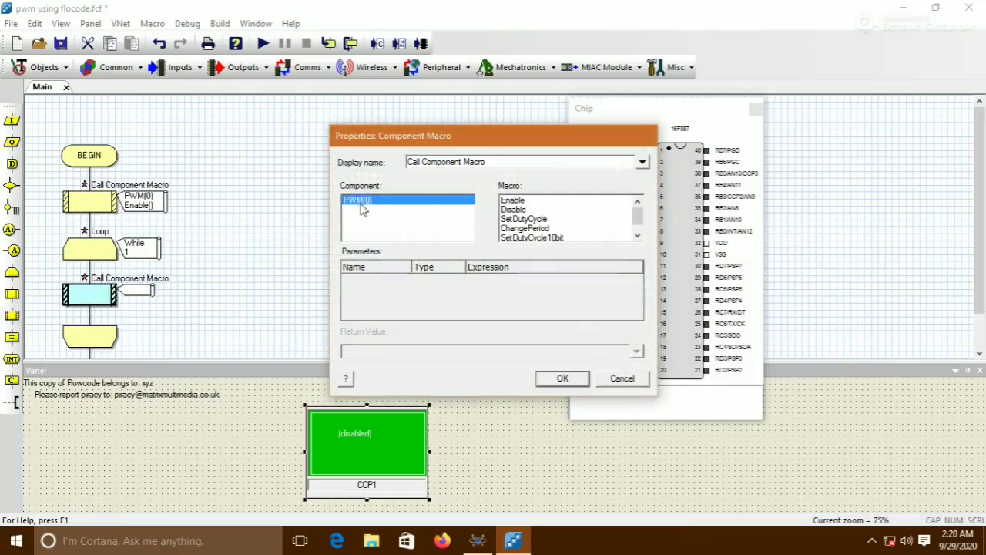
pyautogui.click(527, 220)
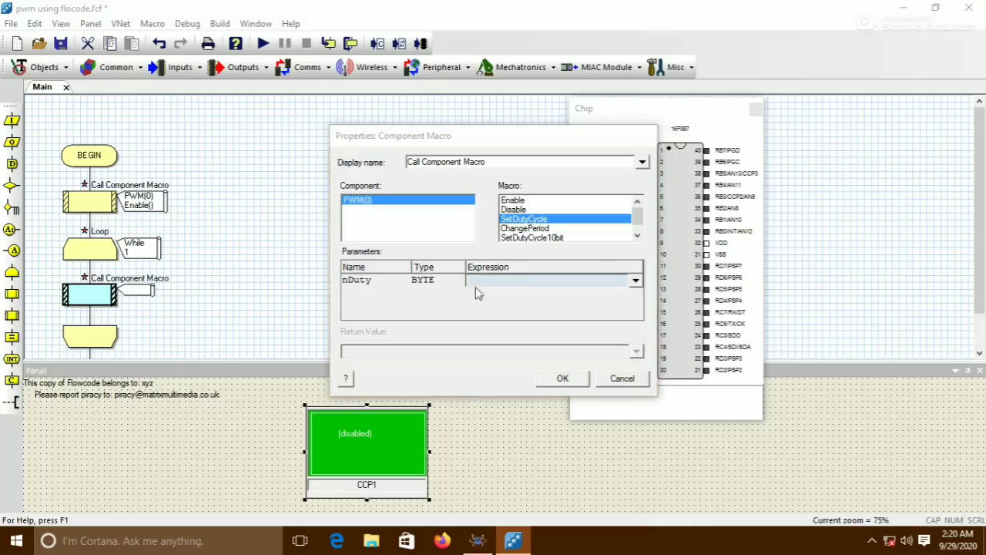
pyautogui.click(477, 282)
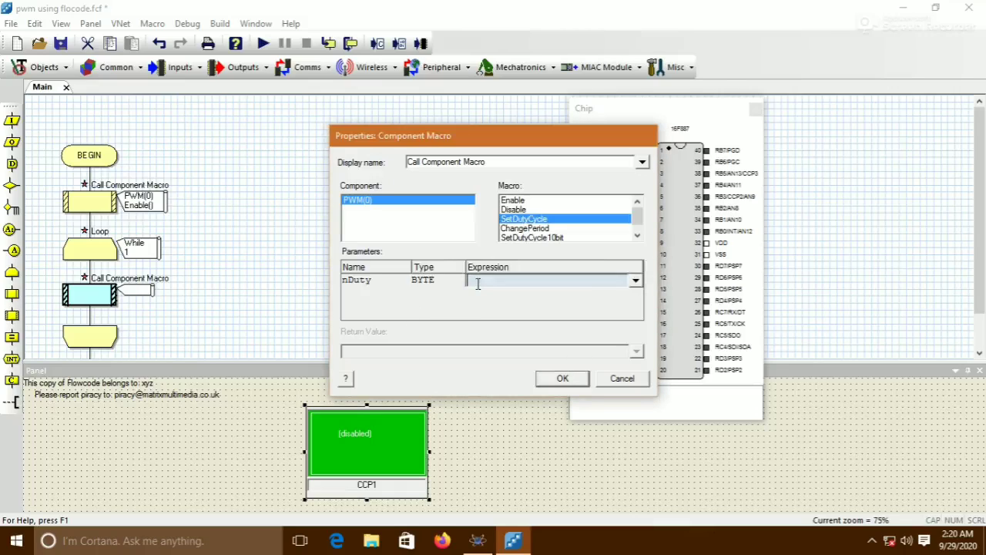
pyautogui.write('6')
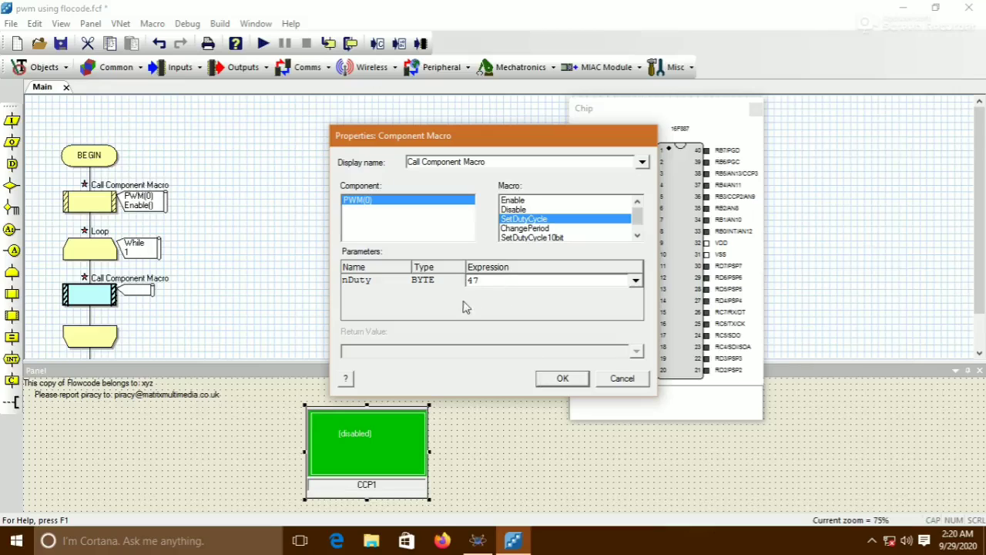
pyautogui.click(563, 377)
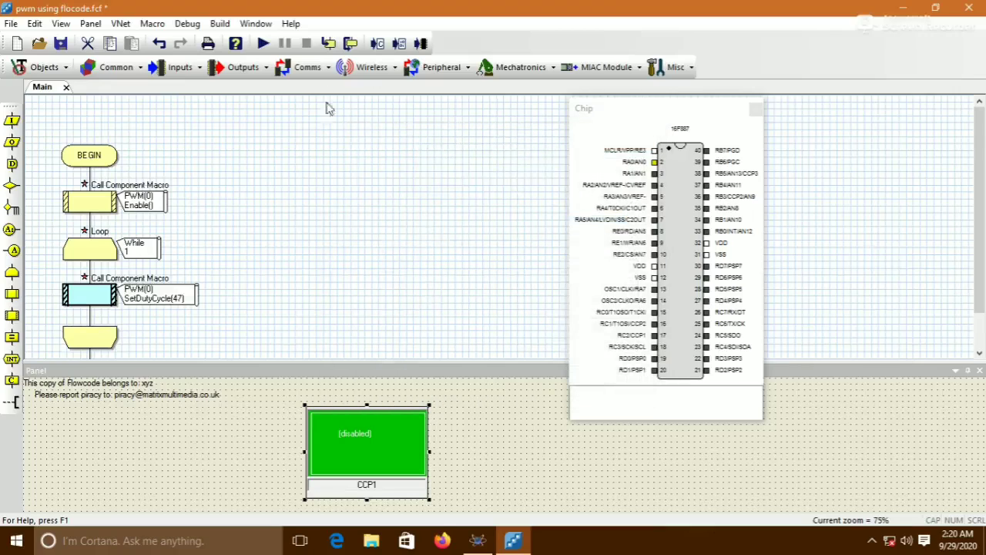
# Simulate the flowchart to check the PWM waveform on the CCP1 component, and stop the simulation
pyautogui.click(262, 43)
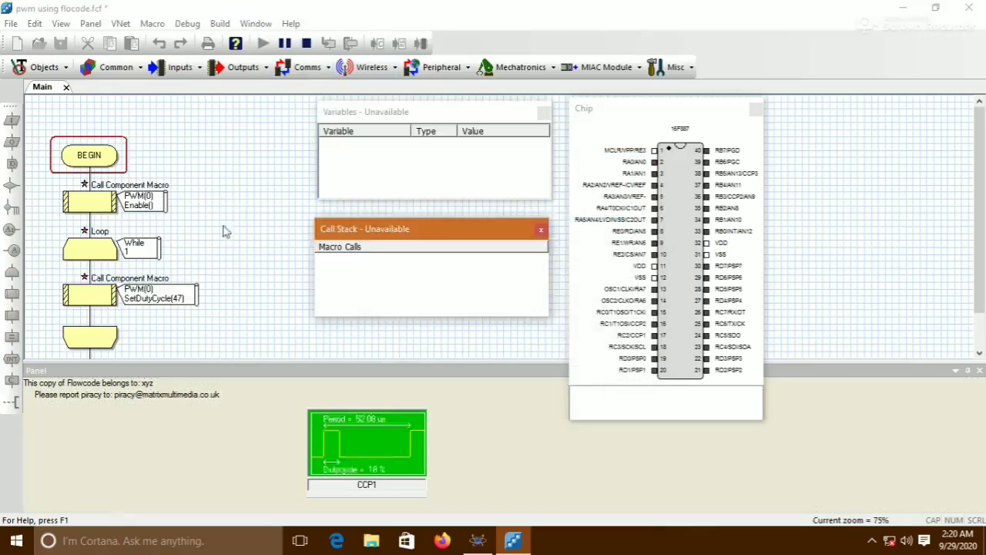
pyautogui.click(260, 398)
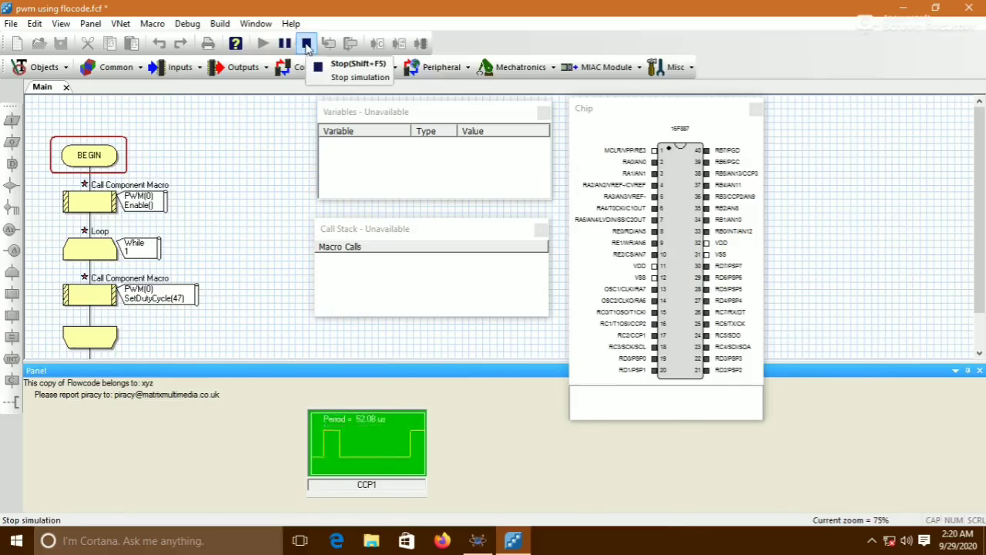
pyautogui.click(306, 44)
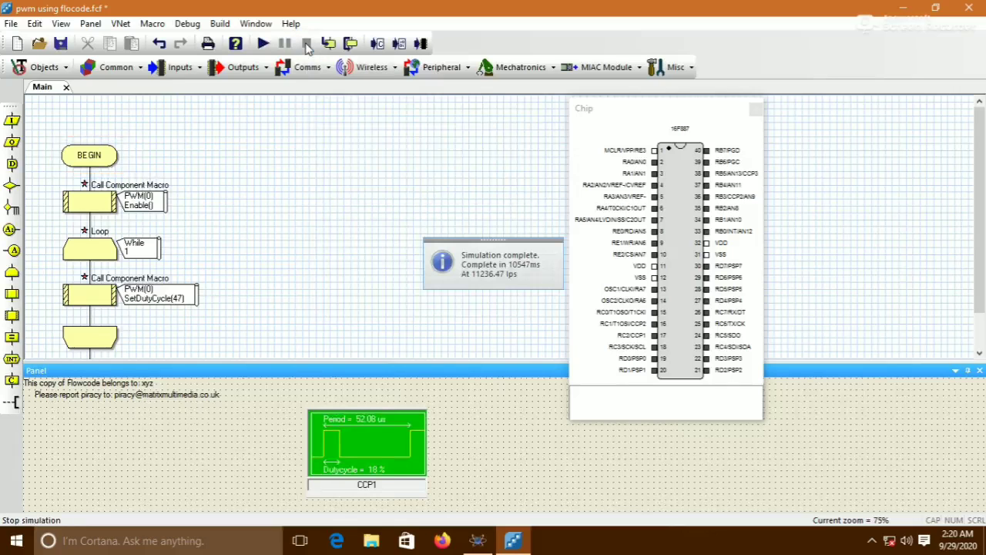
# Save the flowchart, compile it to a hex file and close the compiler messages
pyautogui.click(400, 45)
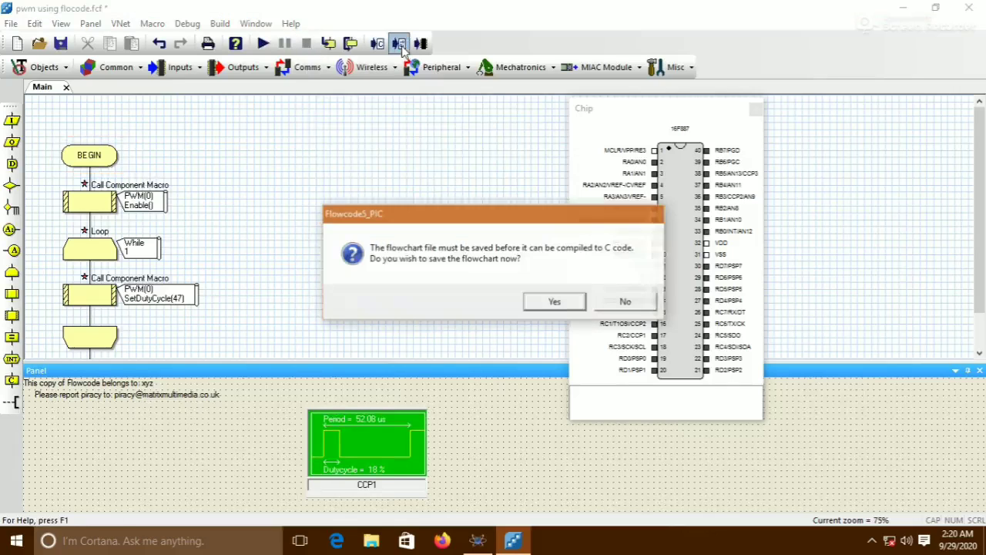
pyautogui.click(543, 300)
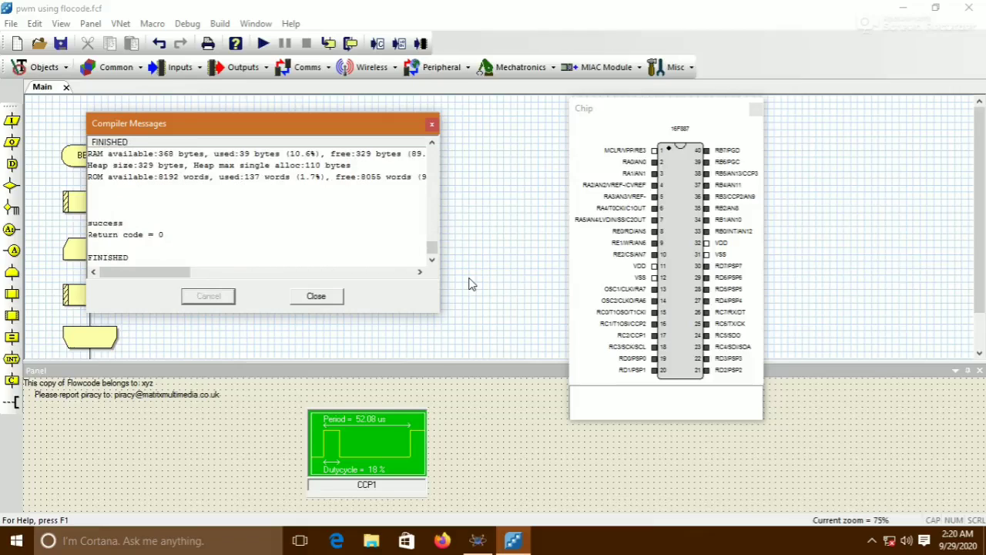
pyautogui.click(312, 297)
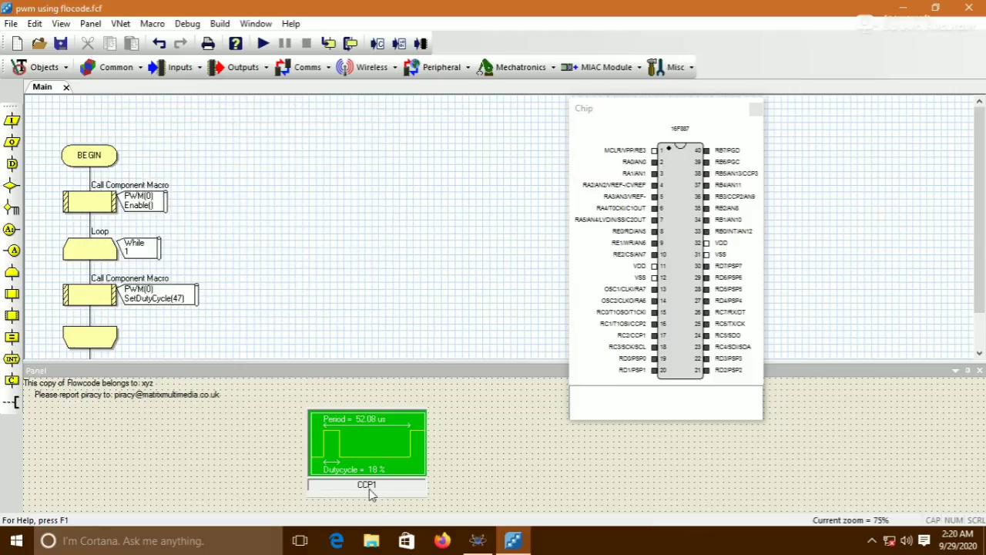
# Switch to Proteus, delete the RD0 wire and connect pin 17 (RC2/P1A/CCP1) to oscilloscope channel A
pyautogui.click(478, 541)
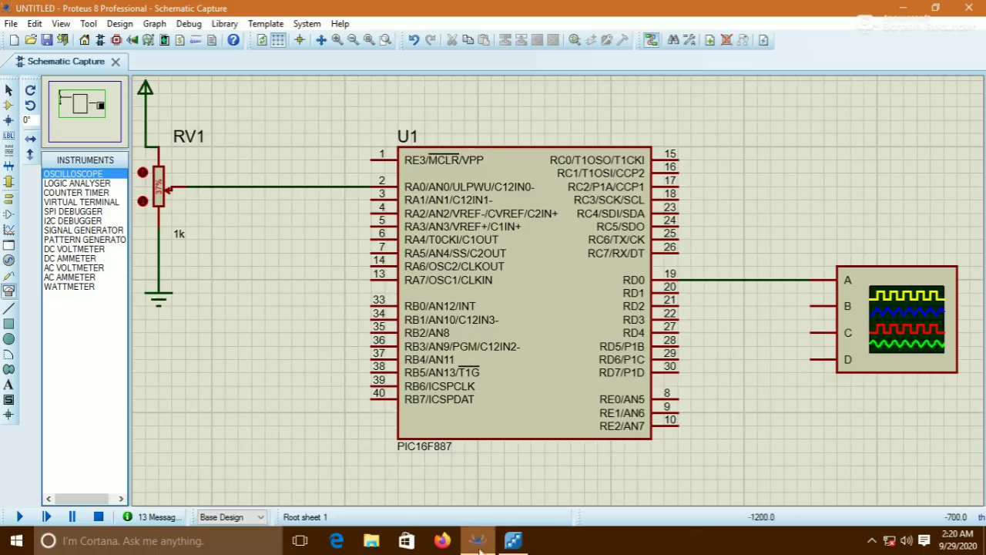
pyautogui.rightClick(722, 280)
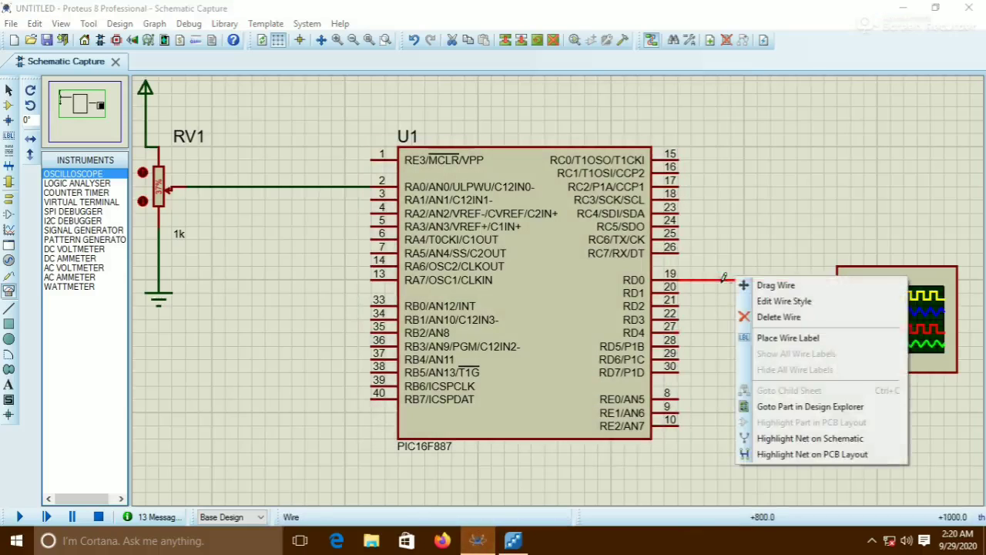
pyautogui.click(745, 317)
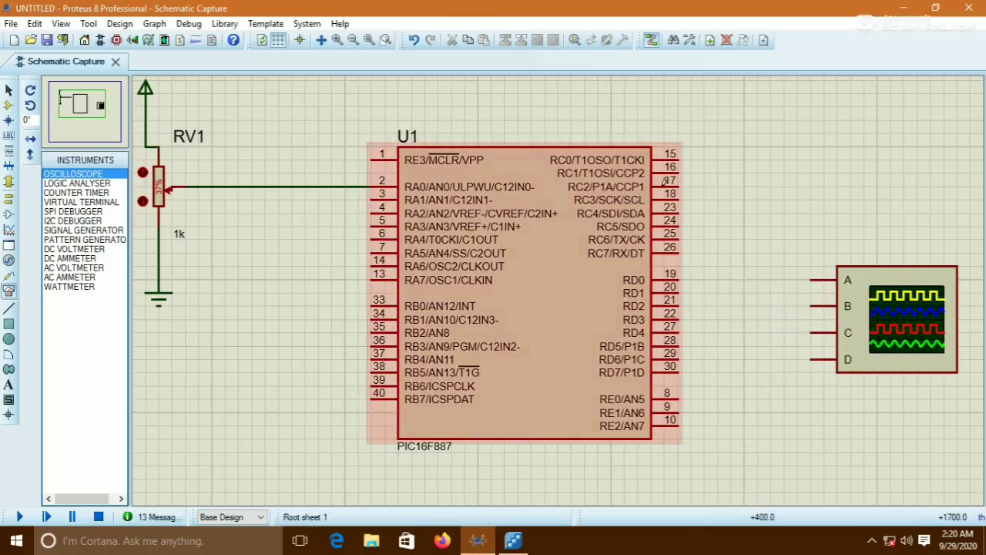
pyautogui.click(680, 181)
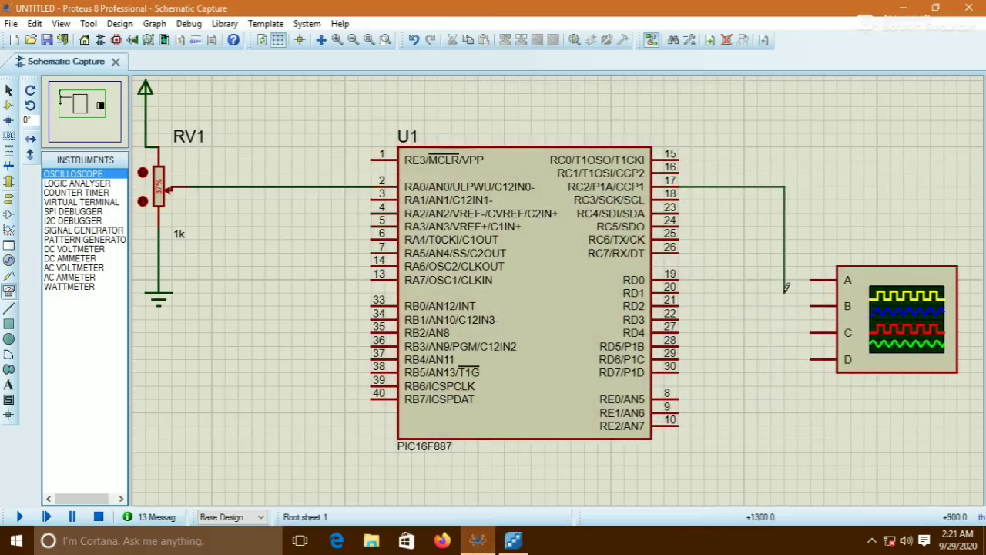
pyautogui.click(810, 278)
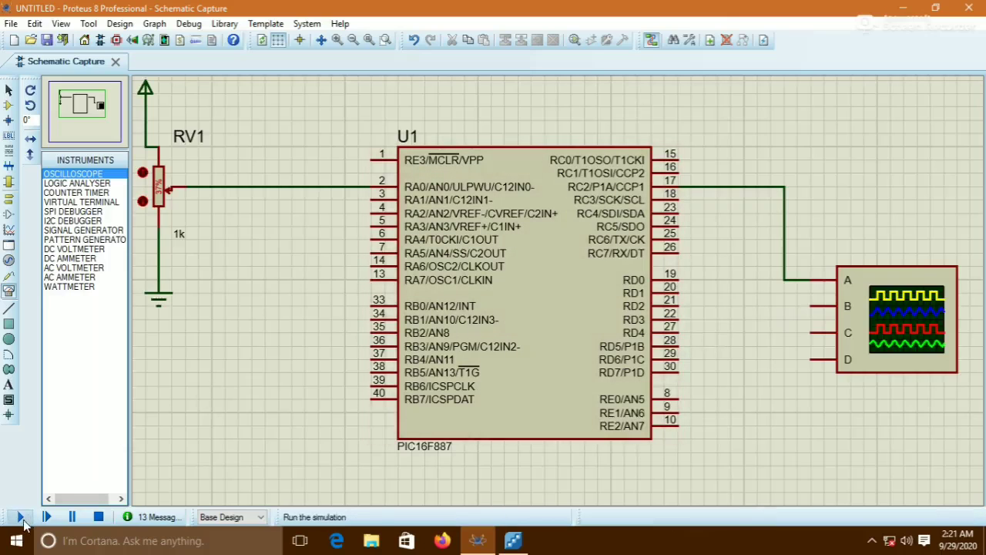
# Run the circuit simulation, set the oscilloscope's horizontal timebase to 10 µs, and stop the simulation
pyautogui.click(22, 520)
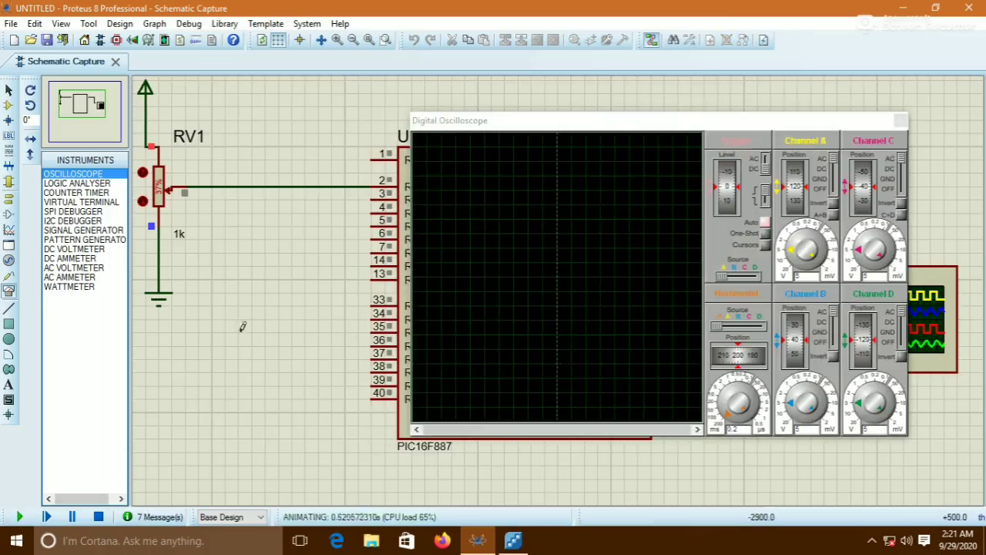
pyautogui.click(570, 127)
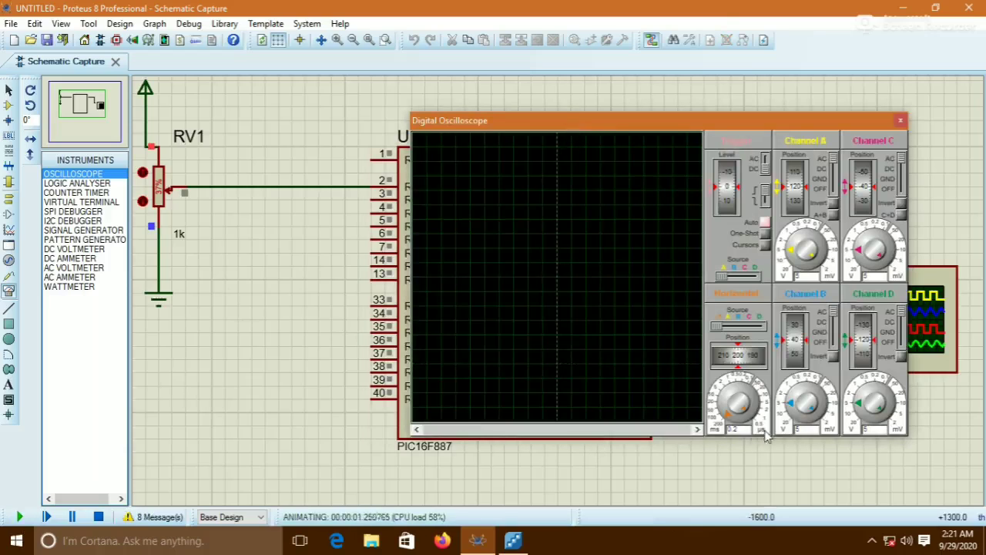
pyautogui.moveTo(727, 417)
pyautogui.mouseDown()
pyautogui.moveTo(747, 394)
pyautogui.moveTo(771, 397)
pyautogui.mouseUp()
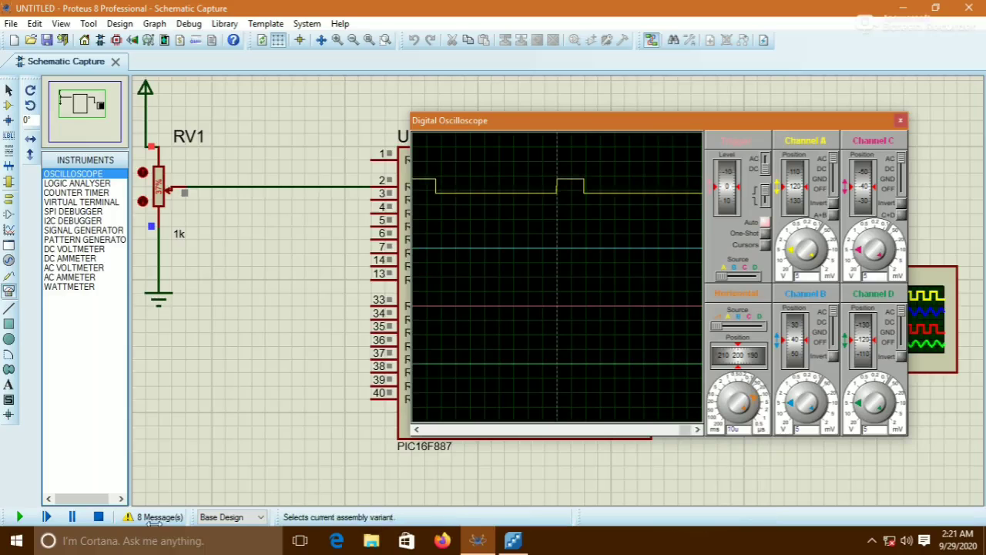
pyautogui.click(98, 517)
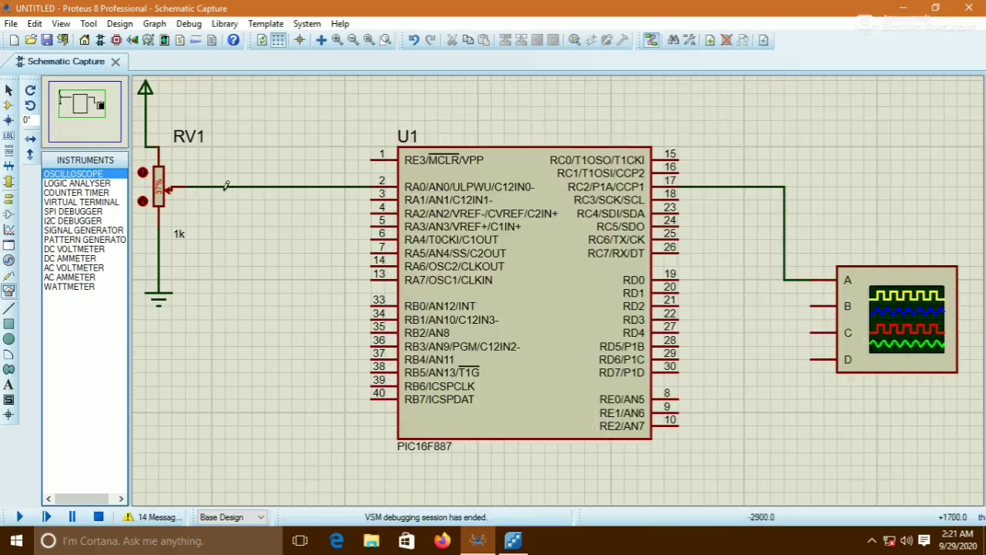
# Delete the wire between RV1 and RA0, and remove the potentiometer with its power and ground terminals
pyautogui.rightClick(256, 183)
pyautogui.press('Escape')
pyautogui.rightClick(243, 187)
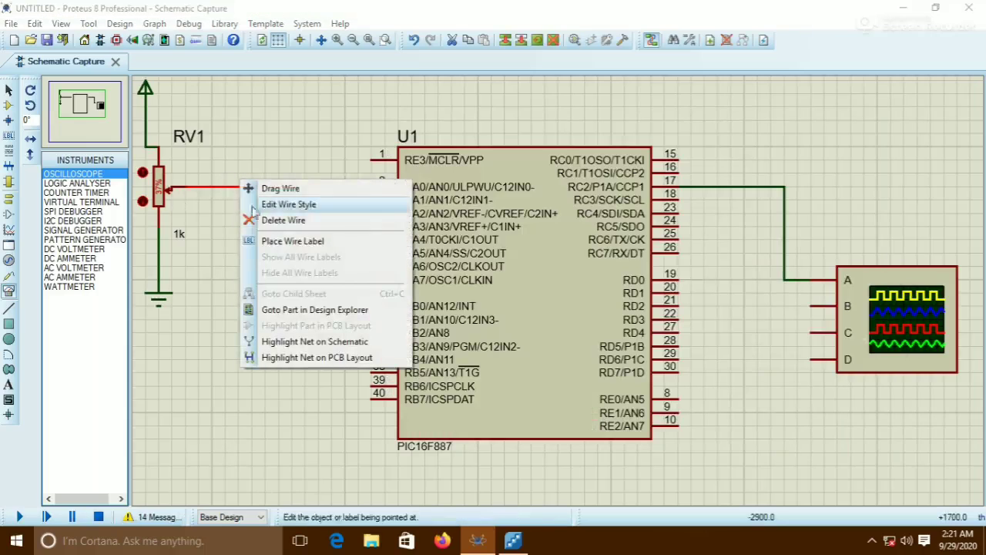
pyautogui.click(269, 220)
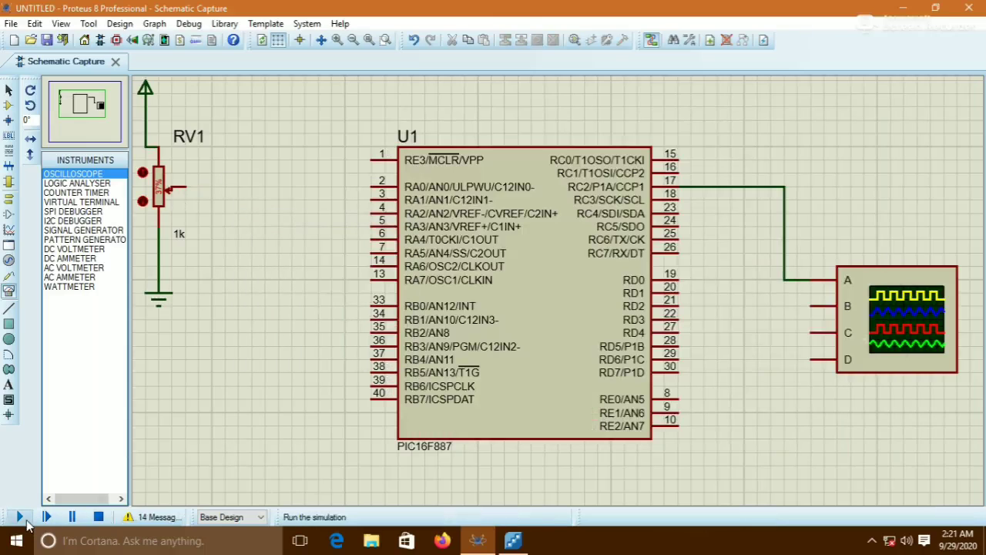
pyautogui.moveTo(252, 397); pyautogui.dragTo(185, 77)
pyautogui.press('Delete')
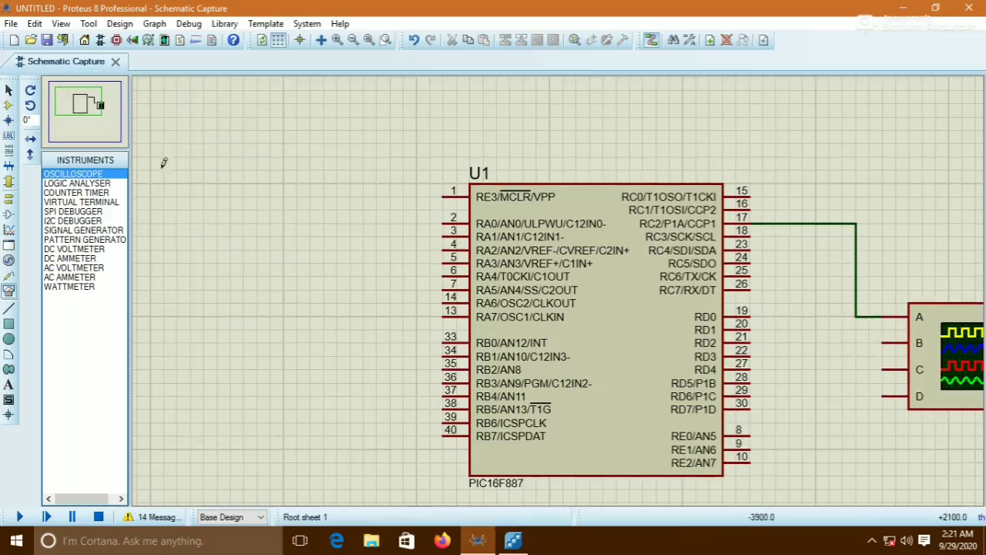
# Simulate the circuit without the potentiometer to check the PWM signal on the oscilloscope, and stop the simulation
pyautogui.click(82, 103)
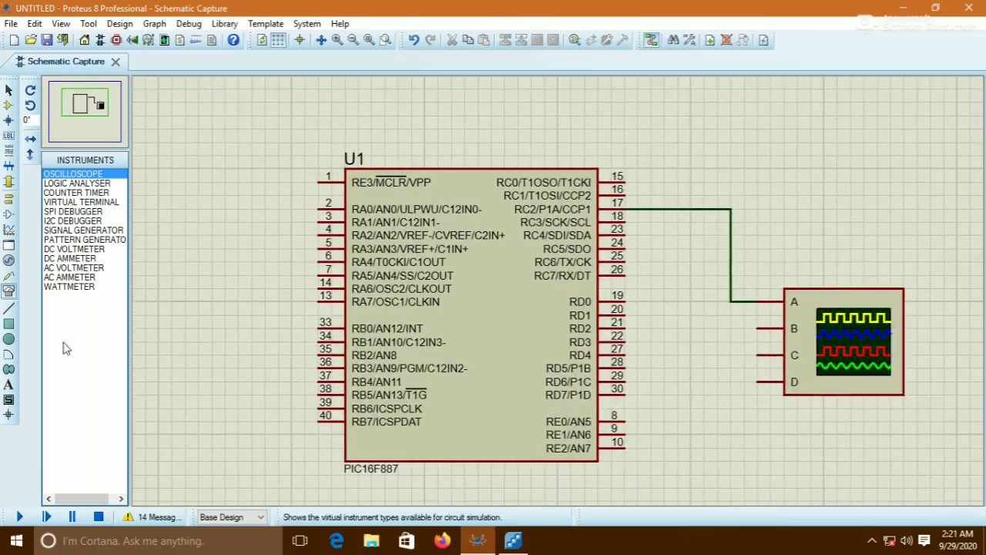
pyautogui.click(21, 515)
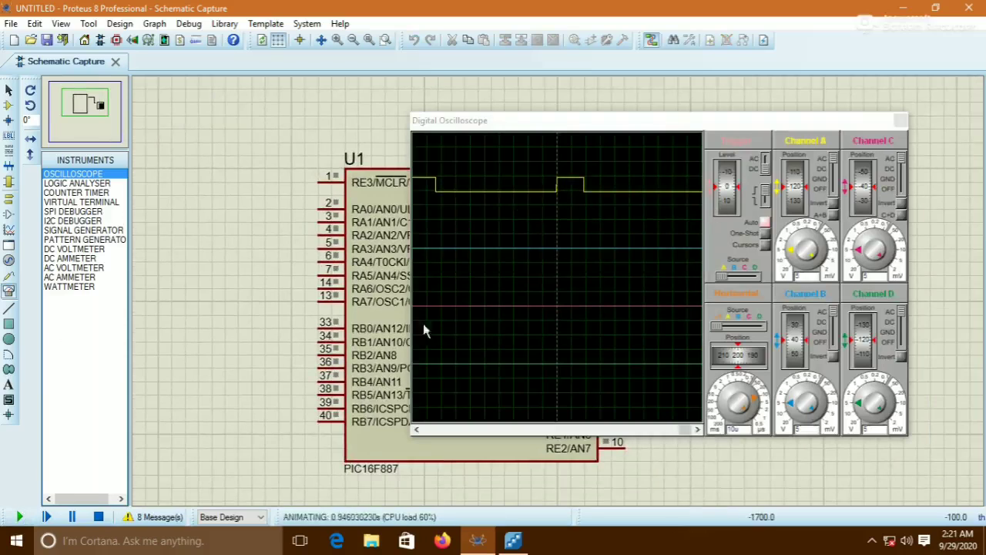
pyautogui.click(98, 517)
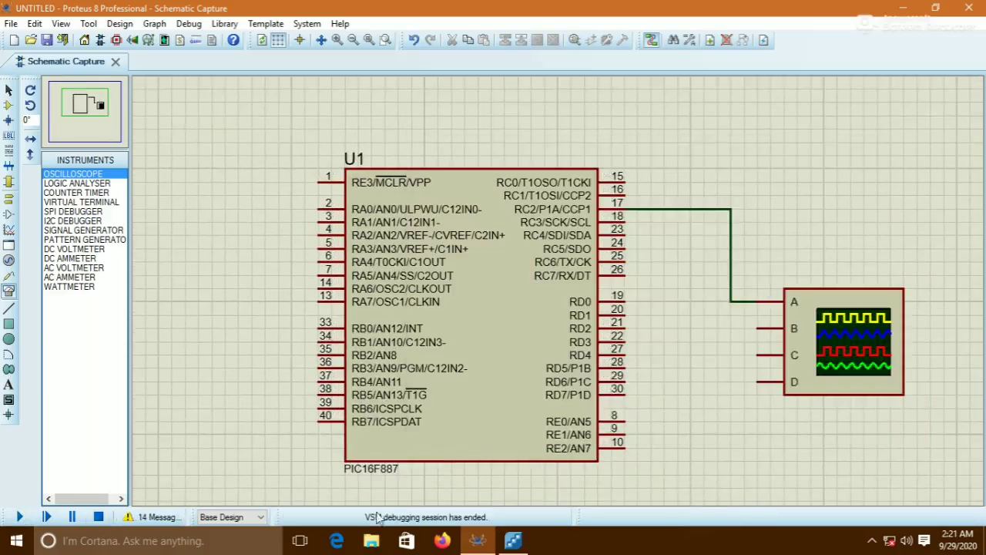
# Switch to Flowcode and change the nDuty parameter of the loop's SetDutyCycle macro call to 105
pyautogui.click(513, 541)
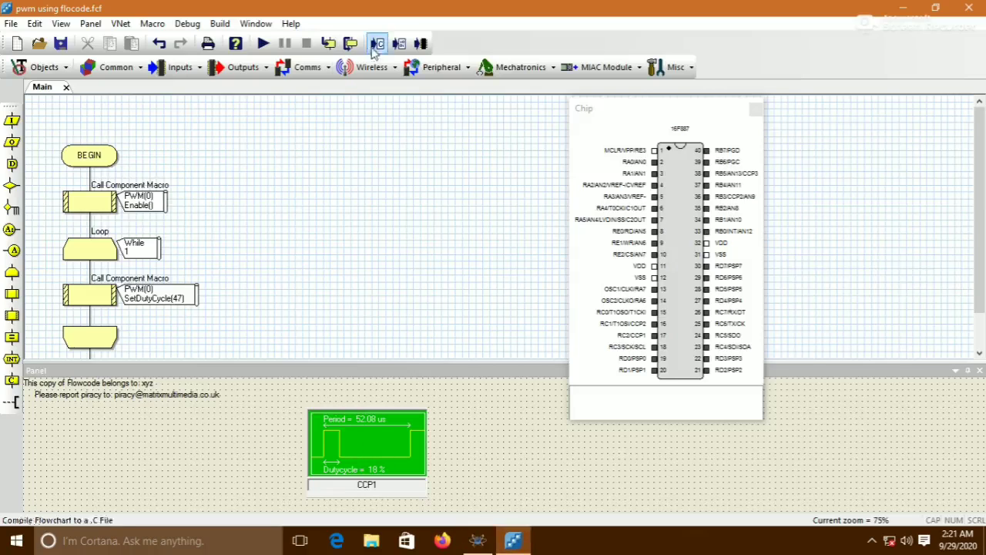
pyautogui.click(108, 302)
pyautogui.doubleClick(108, 302)
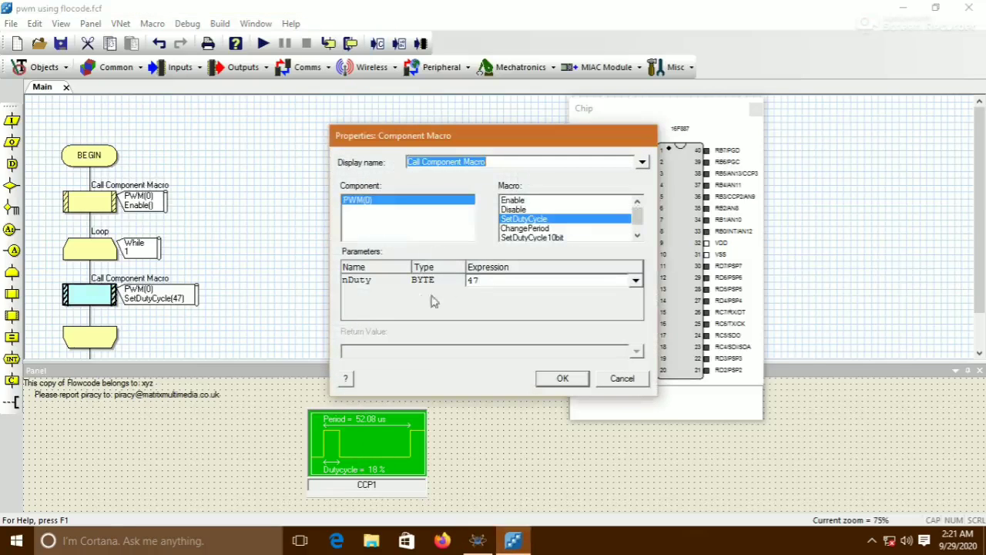
pyautogui.moveTo(484, 282); pyautogui.dragTo(458, 280)
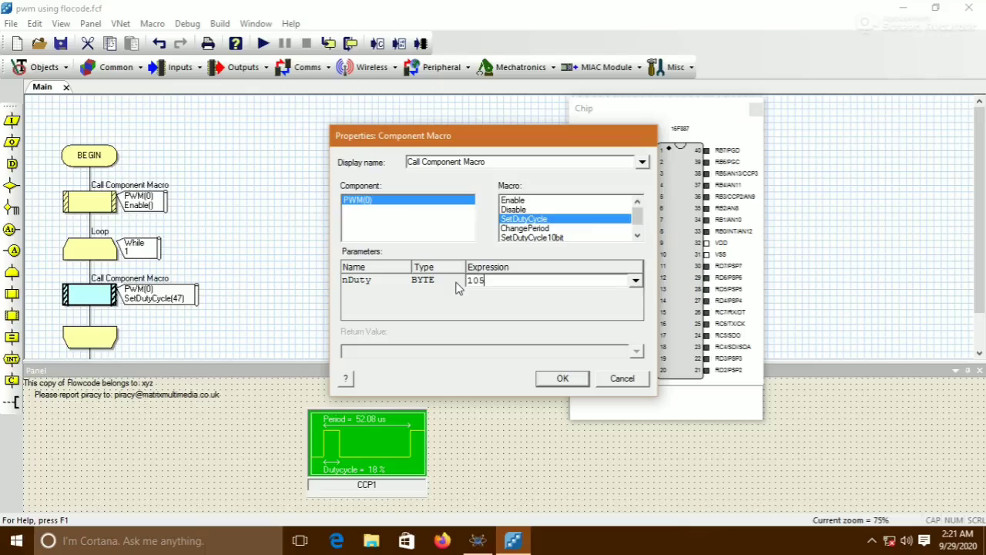
pyautogui.click(563, 377)
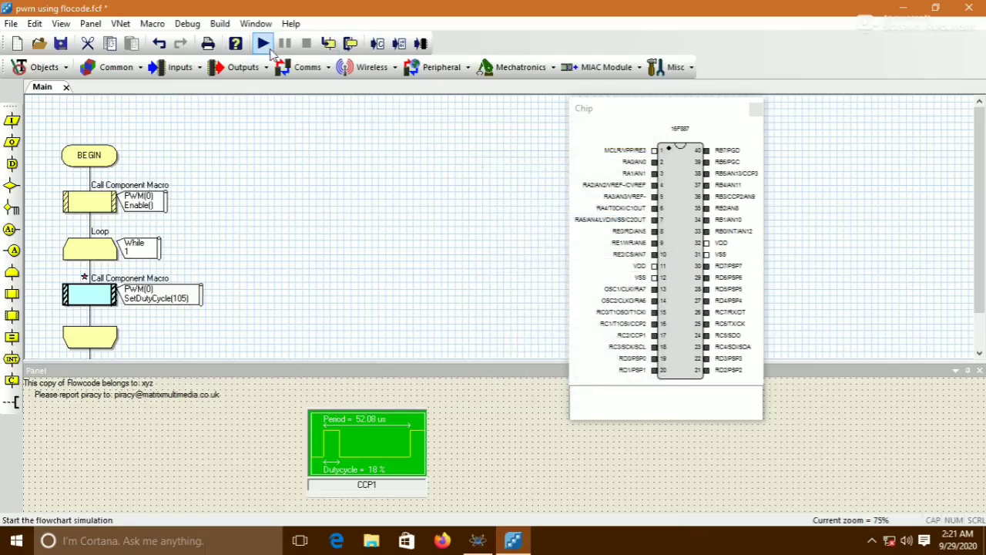
# Simulate the flowchart to check the PWM duty cycle, and stop the simulation
pyautogui.click(266, 45)
pyautogui.click(259, 381)
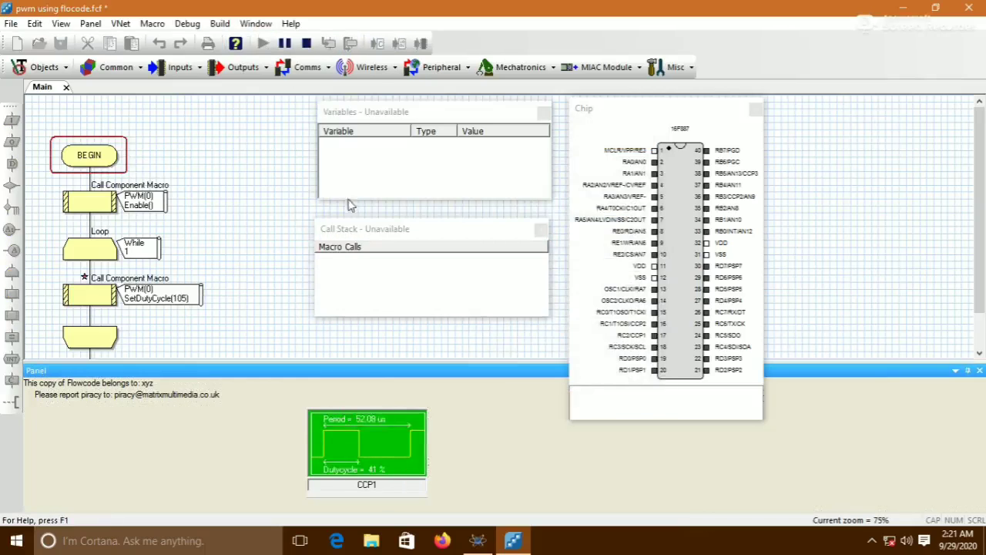
pyautogui.click(308, 46)
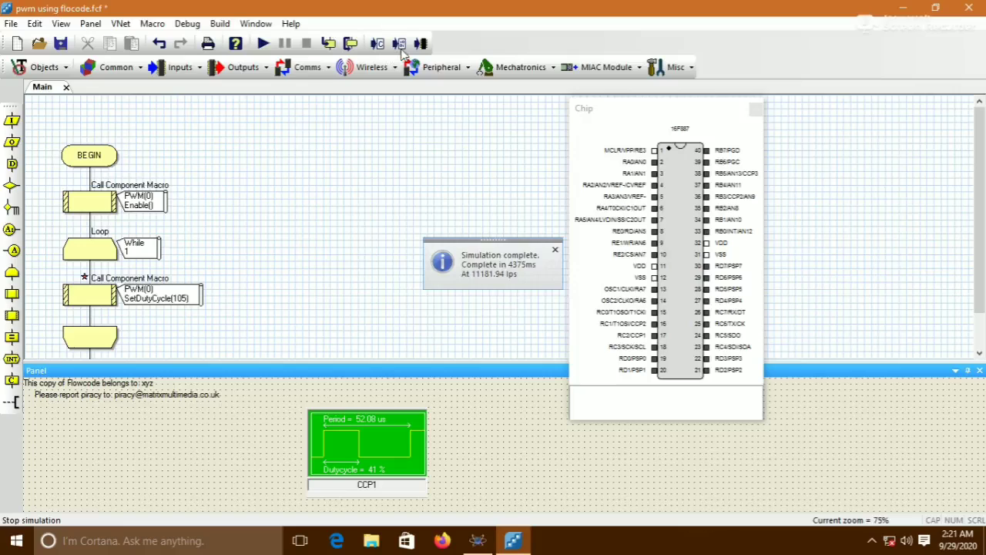
# Save and compile the flowchart with the duty value of 105, and dismiss the compiler messages
pyautogui.click(398, 44)
pyautogui.click(541, 302)
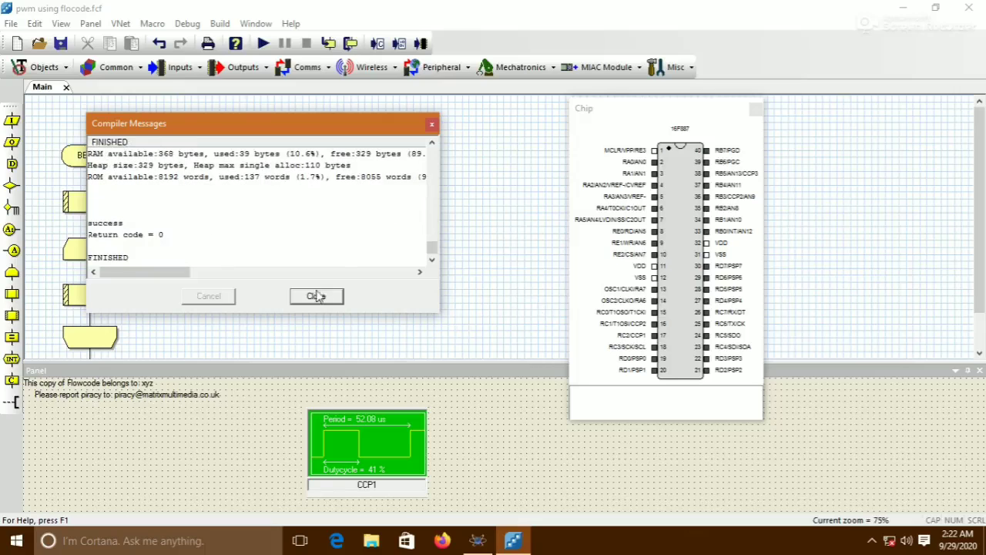
pyautogui.click(316, 297)
# Switch to Proteus, run the circuit simulation to examine the PWM waveform on the oscilloscope, and stop it
pyautogui.click(514, 533)
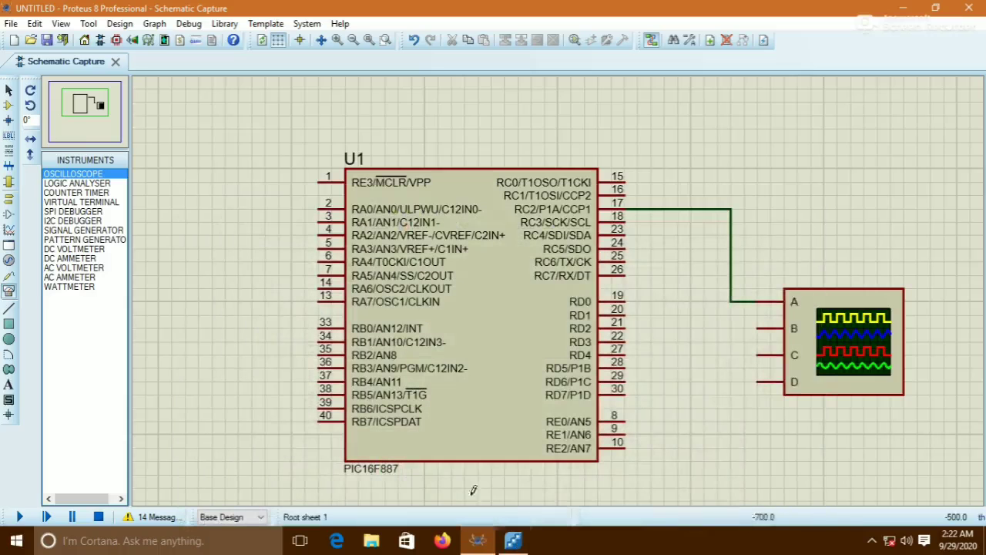
pyautogui.click(19, 518)
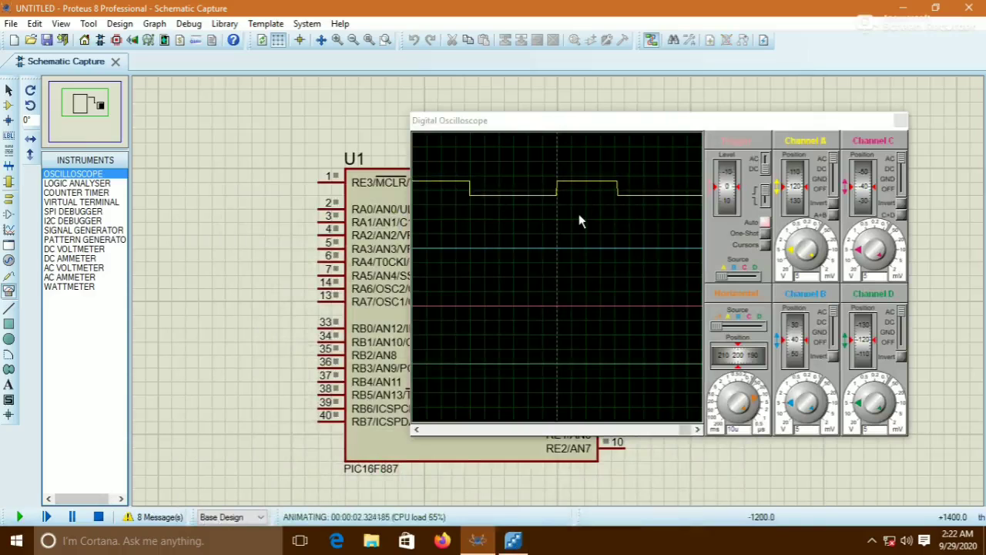
pyautogui.click(98, 516)
# Switch to Flowcode and add an ADC input component to the panel
pyautogui.click(513, 540)
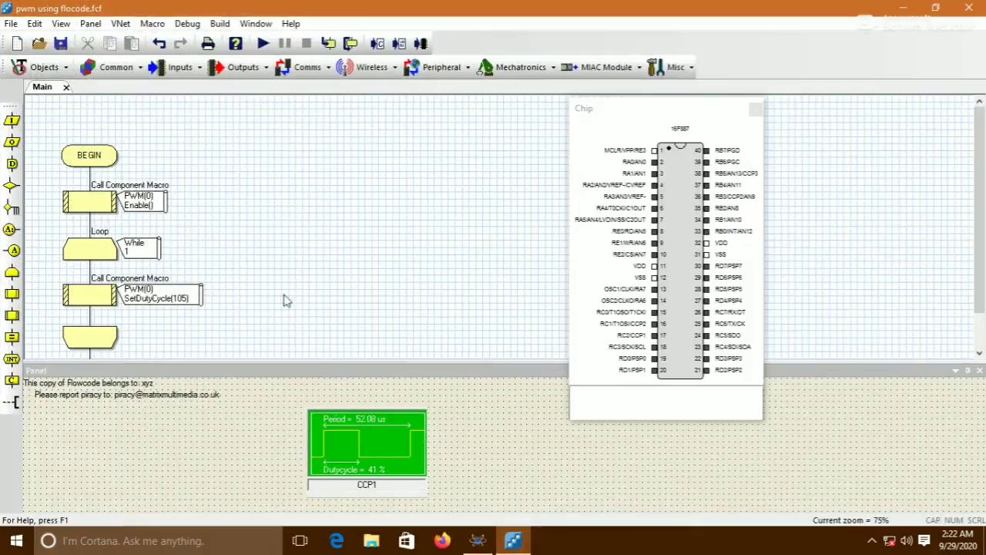
pyautogui.click(178, 67)
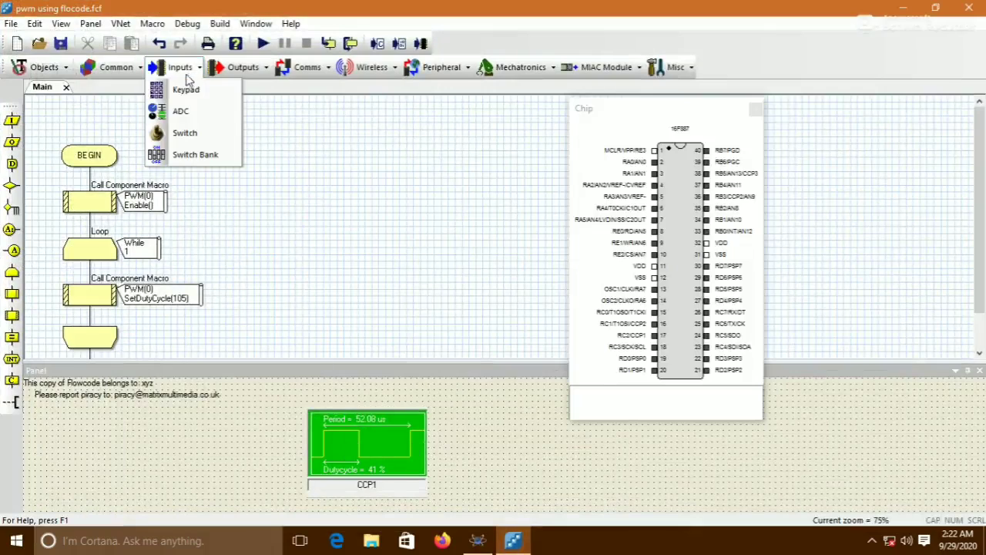
pyautogui.click(181, 114)
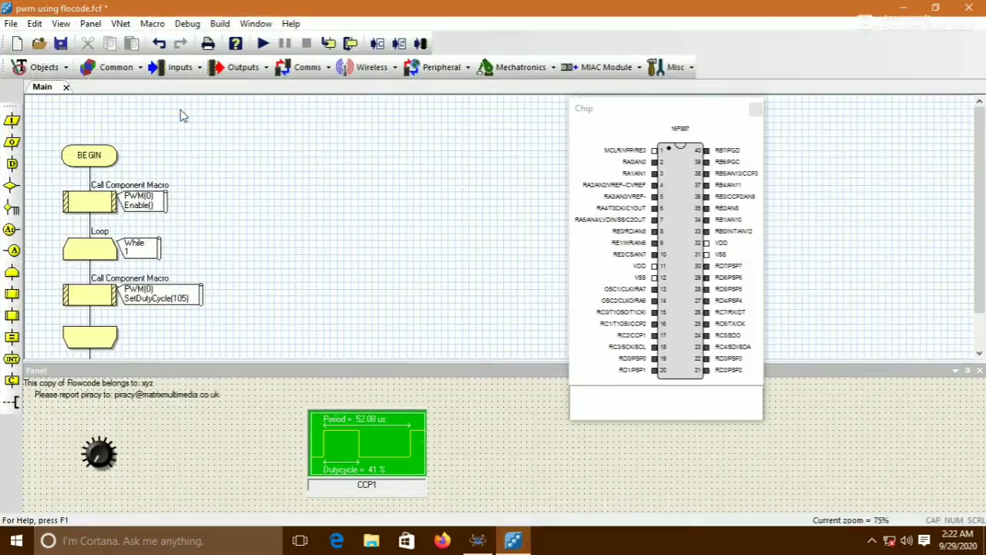
# Enlarge the ADC knob by setting its Background slider to 66, try Style 2, and apply Style 1
pyautogui.rightClick(102, 457)
pyautogui.click(142, 361)
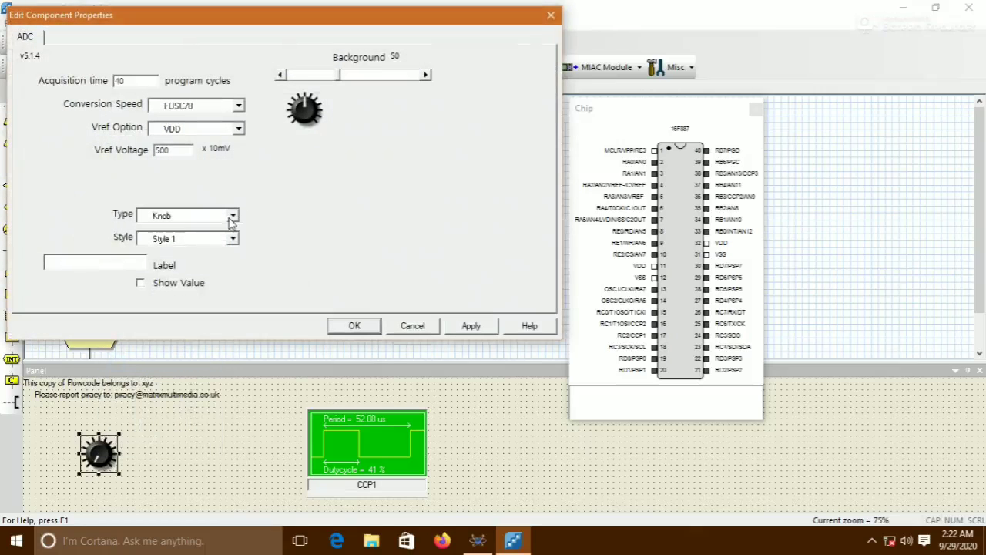
pyautogui.click(232, 239)
pyautogui.click(183, 268)
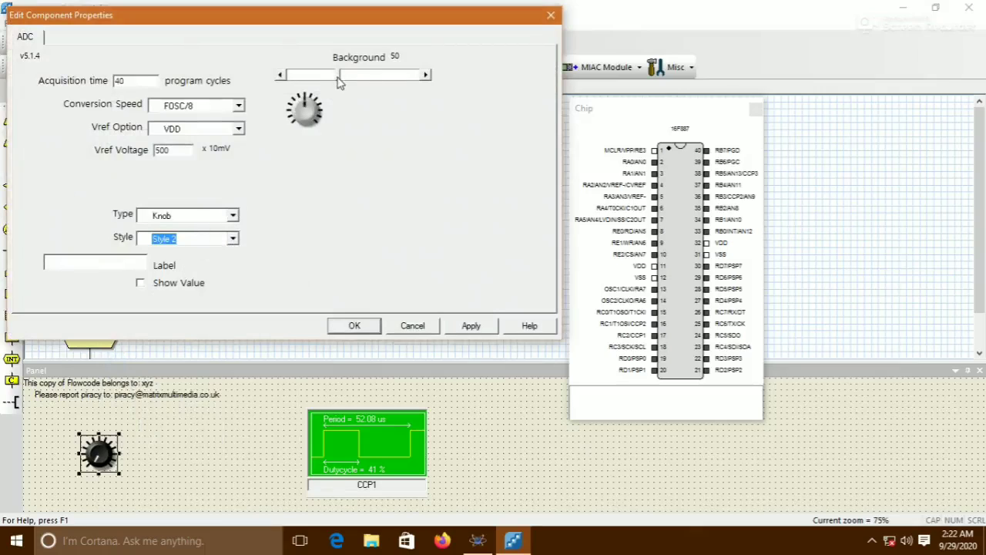
pyautogui.moveTo(337, 83); pyautogui.dragTo(365, 83)
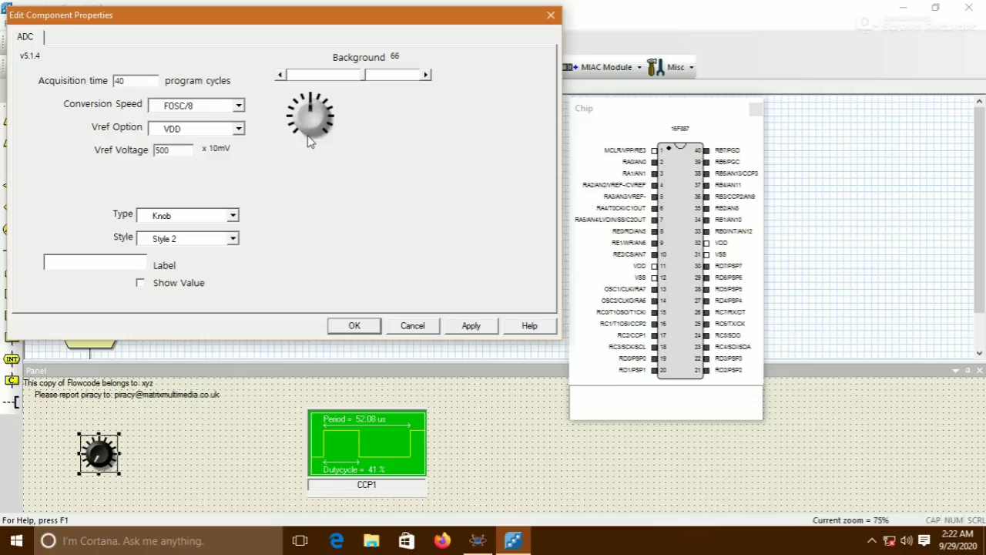
pyautogui.click(232, 239)
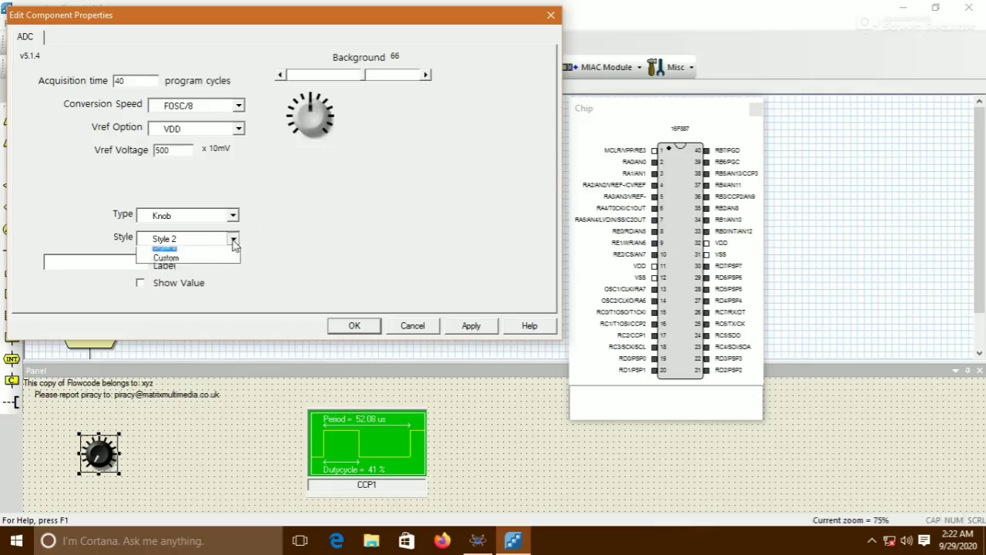
pyautogui.click(191, 254)
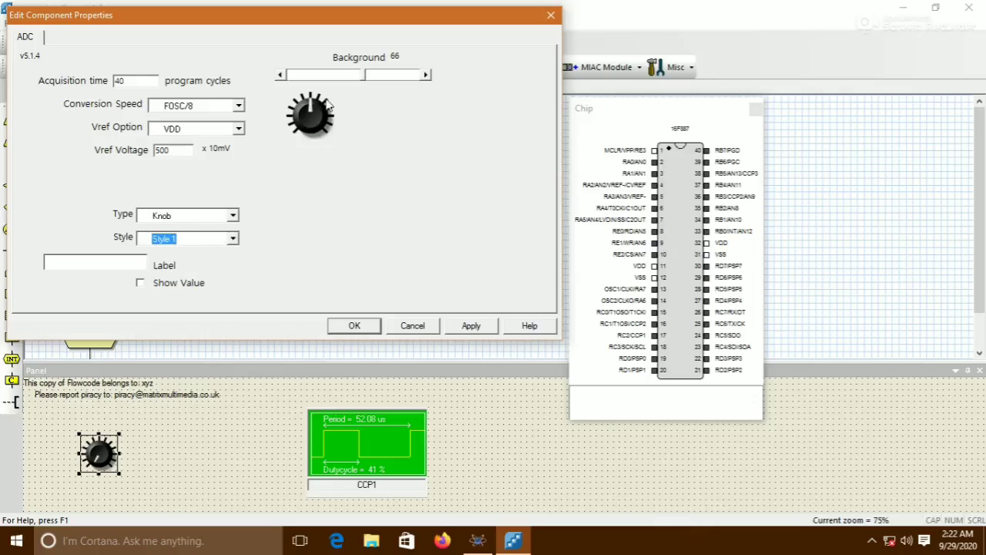
pyautogui.click(373, 329)
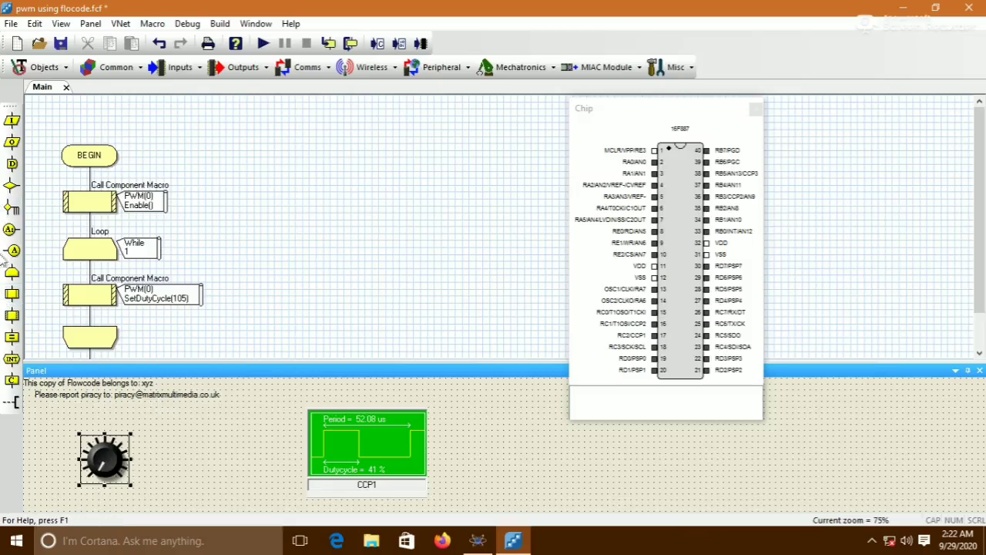
# Add a component macro call before SetDutyCycle in the loop, using ADC(0) ReadAsByte with its return value stored in adc
pyautogui.moveTo(9, 320); pyautogui.dragTo(86, 293)
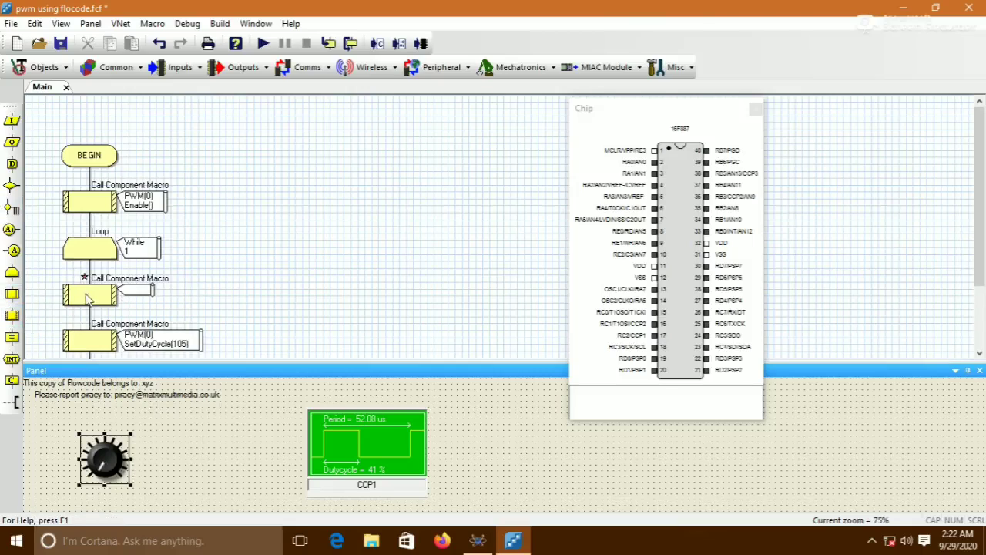
pyautogui.doubleClick(89, 297)
pyautogui.click(359, 211)
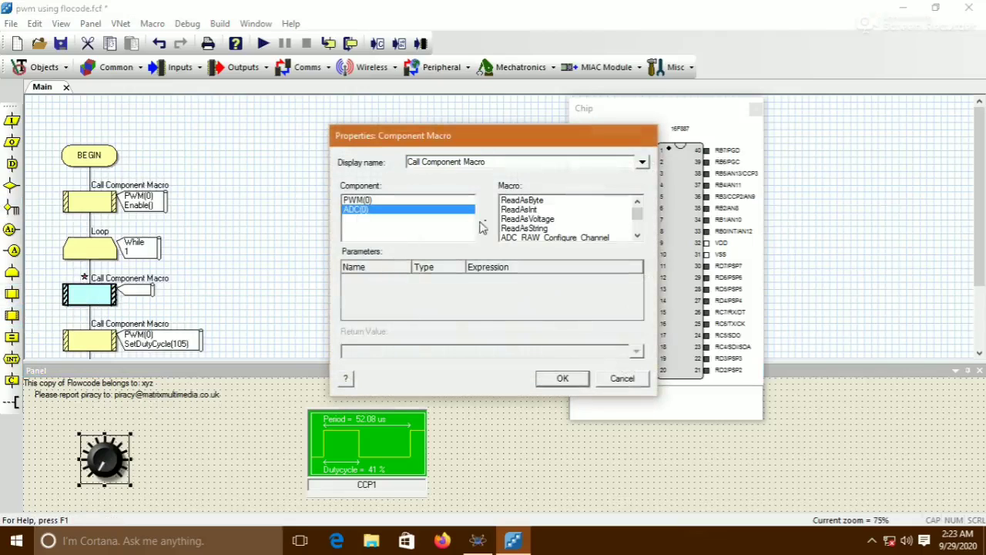
pyautogui.click(527, 201)
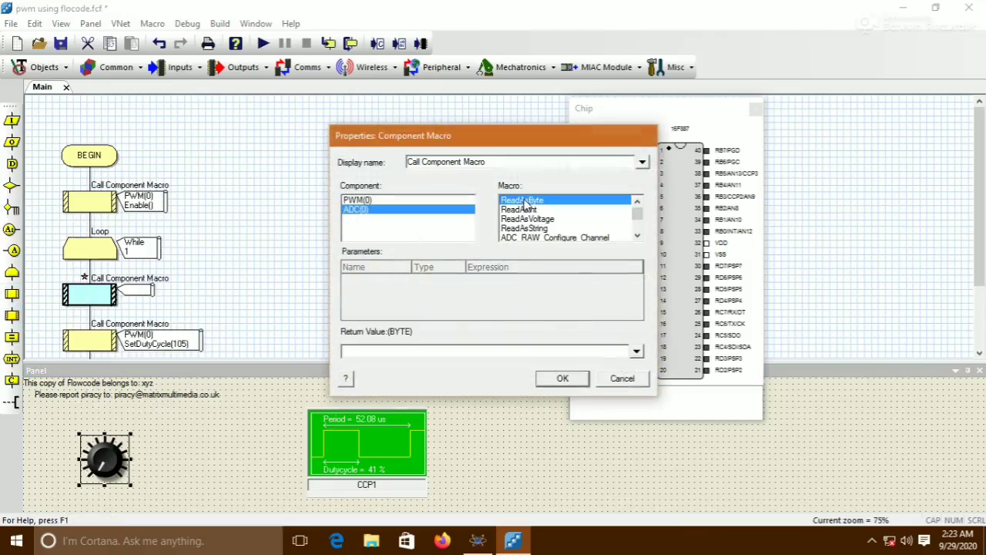
pyautogui.click(636, 352)
pyautogui.doubleClick(669, 295)
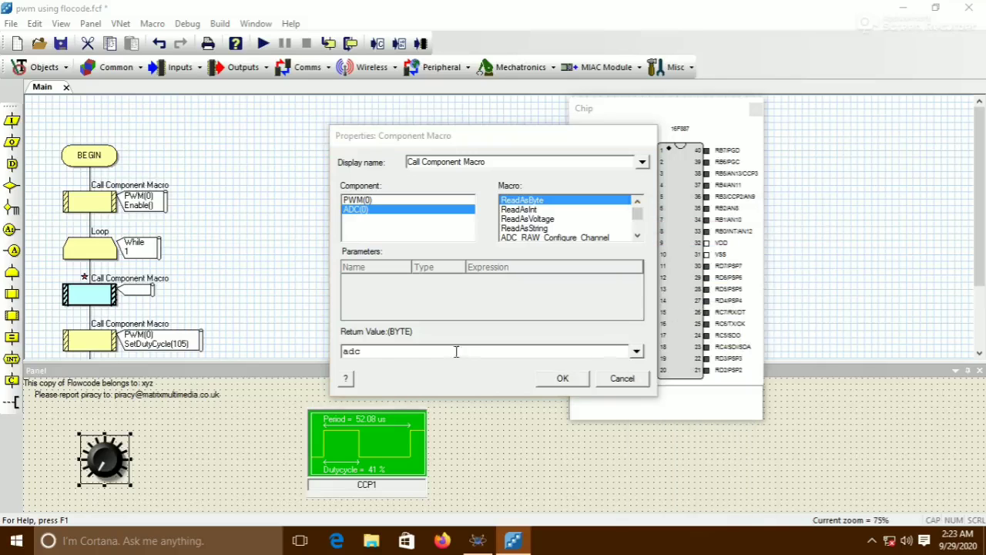
pyautogui.click(563, 379)
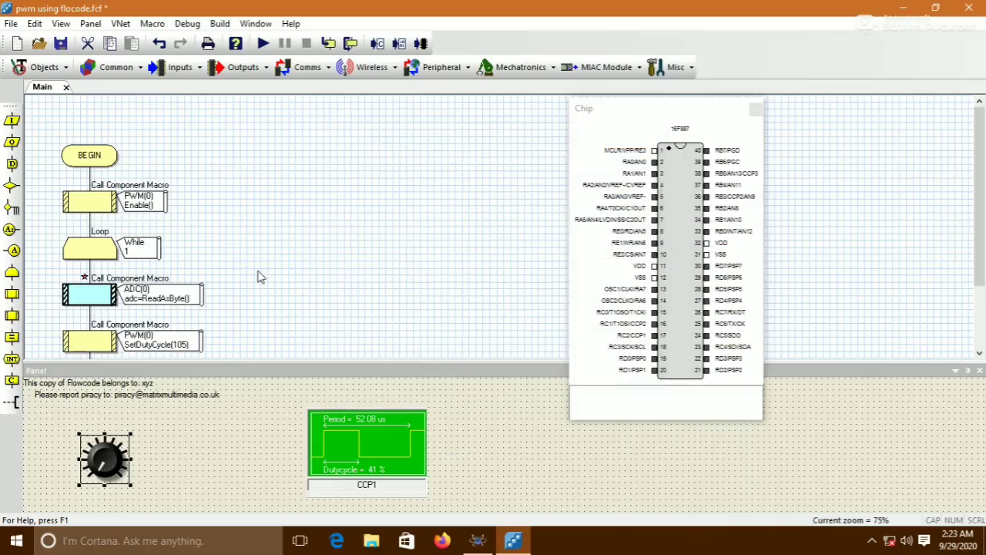
# Set the nDuty parameter of the loop's SetDutyCycle macro call to the variable adc
pyautogui.scroll(-1, 260, 277)
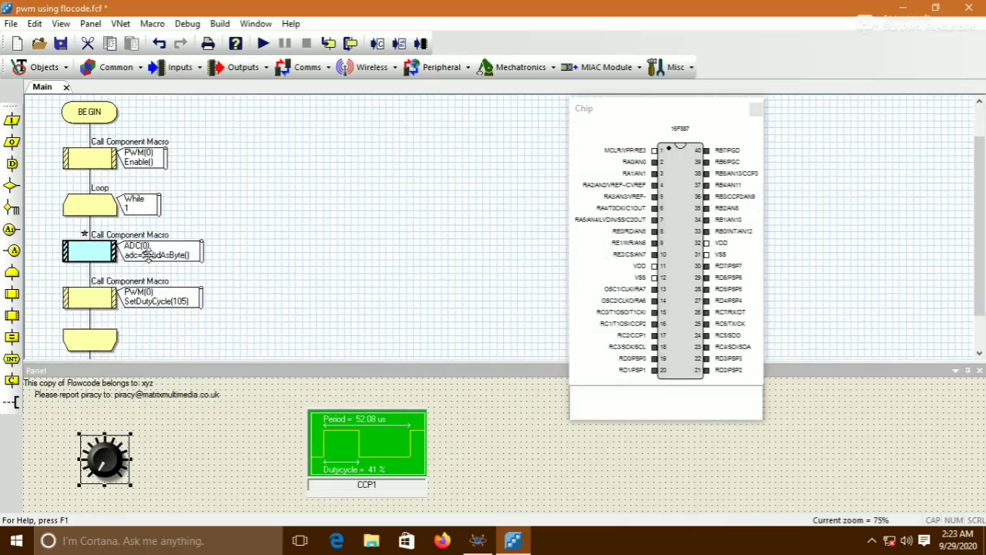
pyautogui.doubleClick(108, 300)
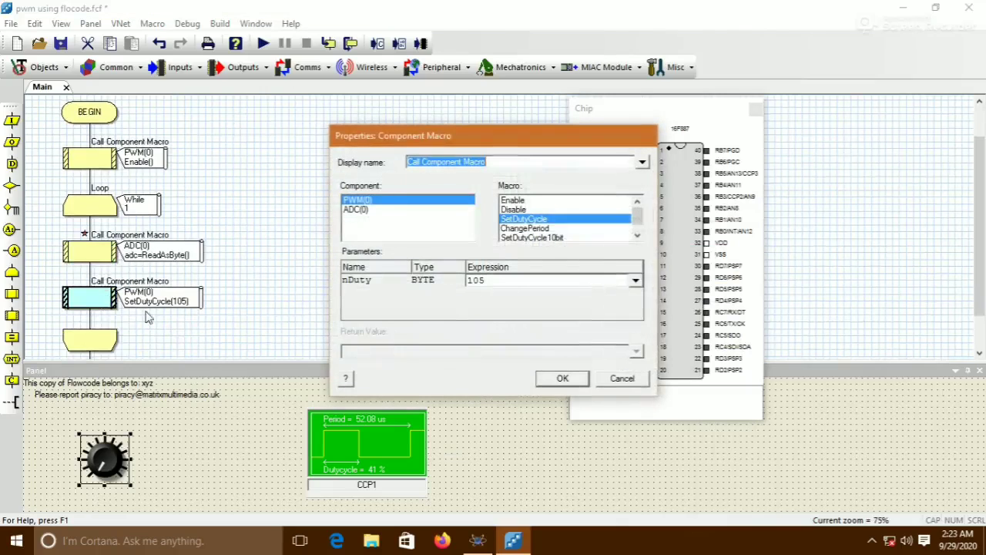
pyautogui.click(484, 283)
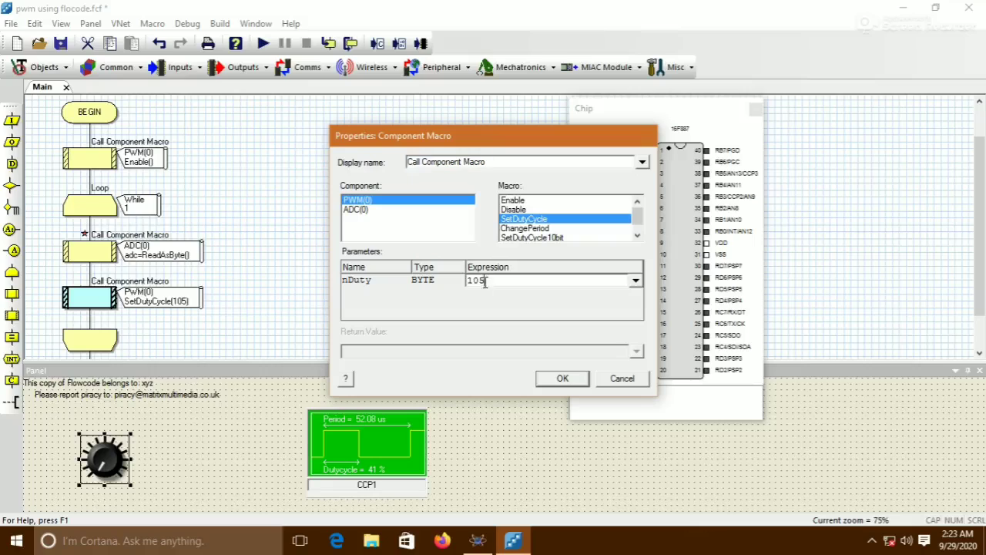
pyautogui.moveTo(484, 283); pyautogui.dragTo(460, 280)
pyautogui.write('a')
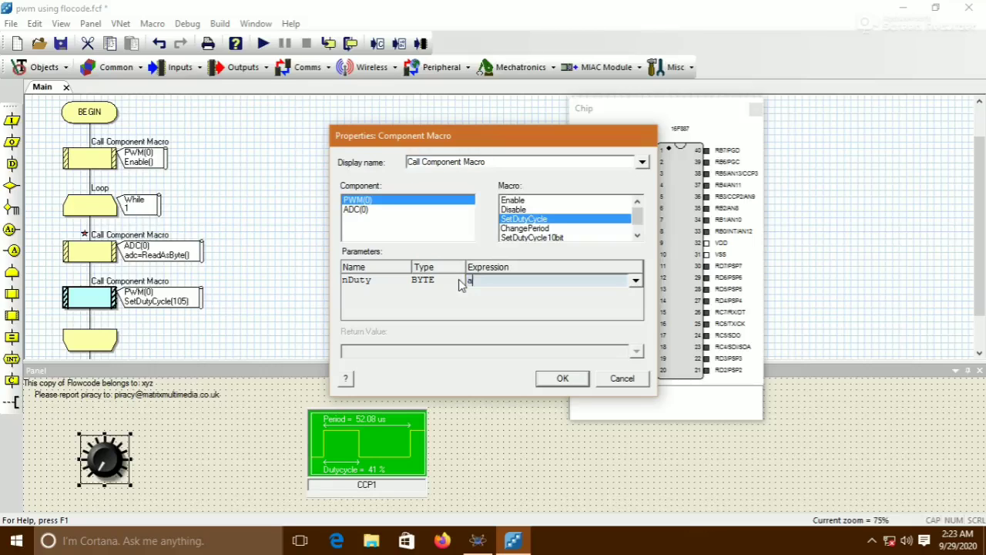
pyautogui.write('dc')
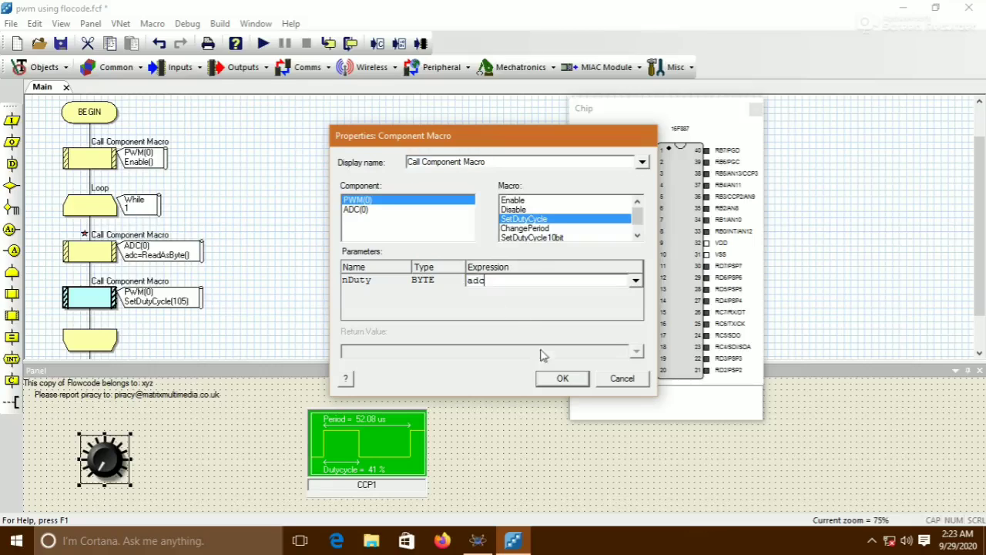
pyautogui.click(562, 378)
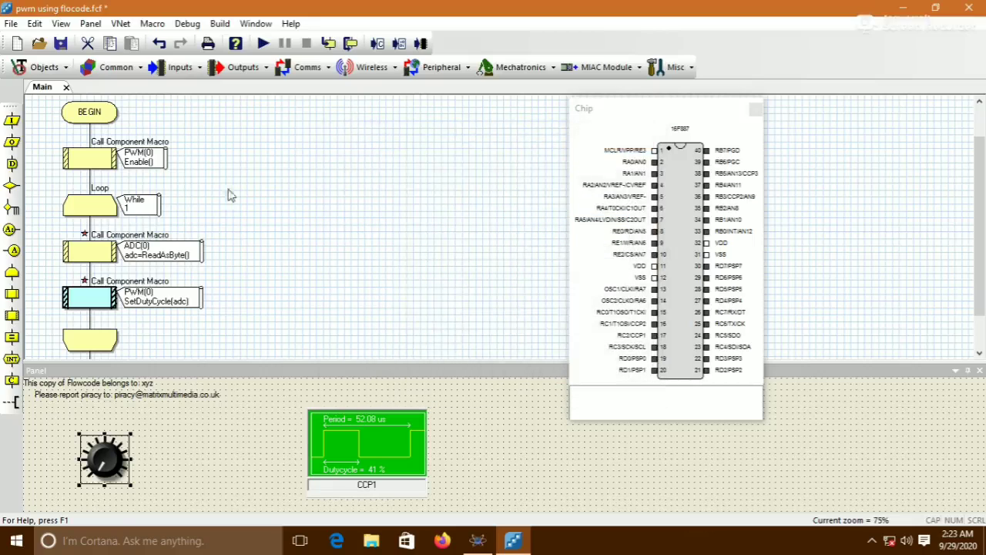
# Simulate the flowchart, turn the ADC knob to vary the PWM duty cycle, and stop the simulation
pyautogui.click(263, 43)
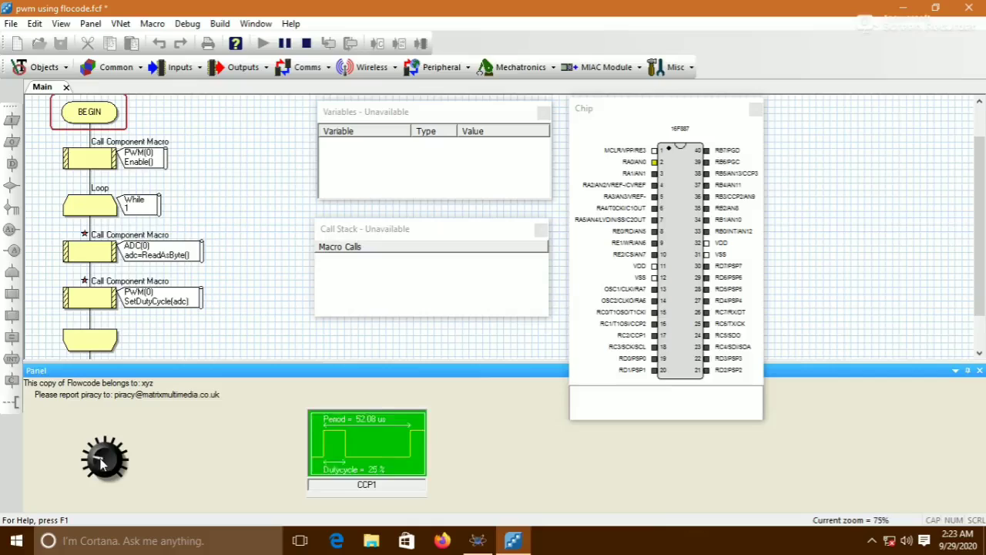
pyautogui.moveTo(101, 463)
pyautogui.mouseDown()
pyautogui.moveTo(136, 458)
pyautogui.moveTo(162, 474)
pyautogui.moveTo(140, 498)
pyautogui.moveTo(133, 467)
pyautogui.moveTo(109, 453)
pyautogui.moveTo(100, 464)
pyautogui.moveTo(165, 451)
pyautogui.moveTo(167, 484)
pyautogui.moveTo(154, 492)
pyautogui.moveTo(150, 466)
pyautogui.moveTo(105, 458)
pyautogui.mouseUp()
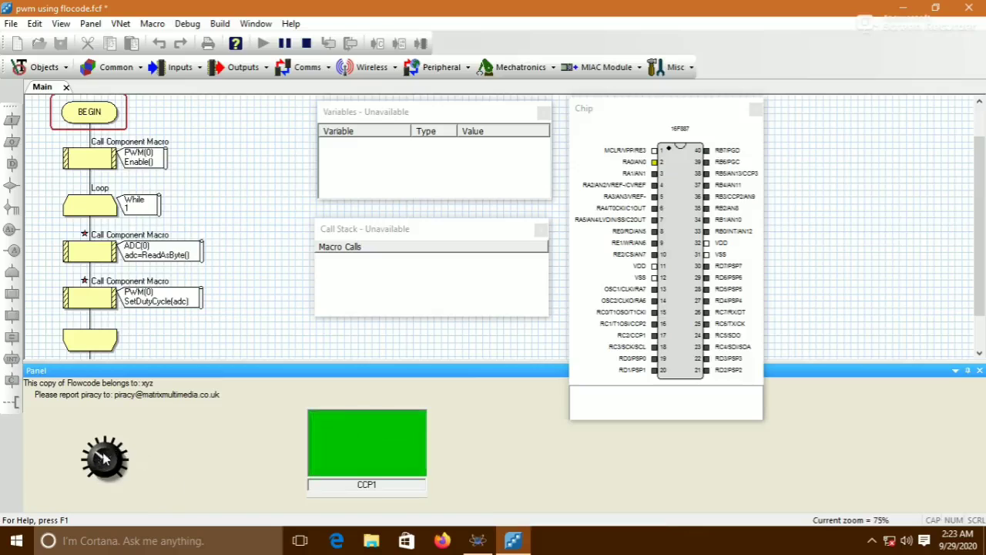
pyautogui.click(306, 43)
# Save and compile the ADC-controlled PWM flowchart, and dismiss the compiler messages
pyautogui.click(400, 46)
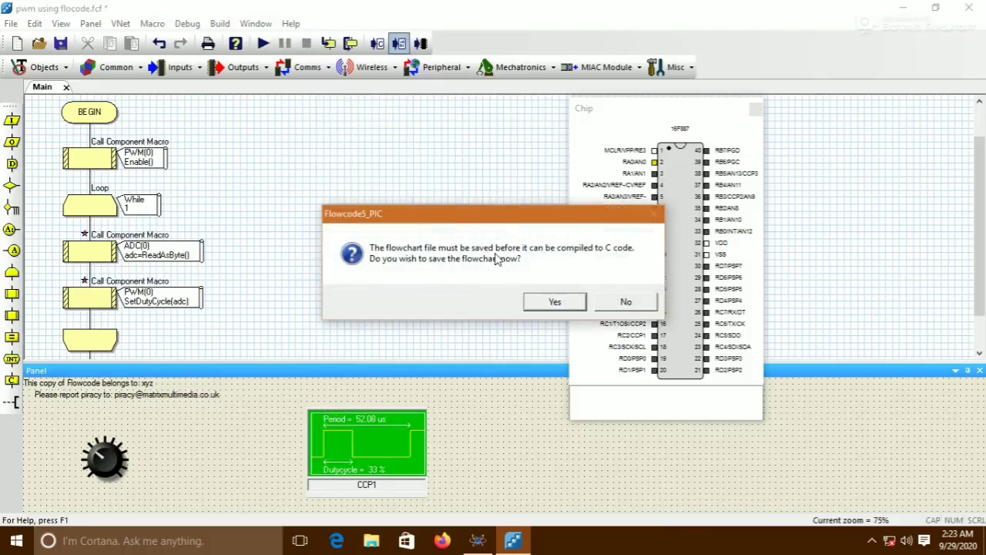
pyautogui.click(554, 302)
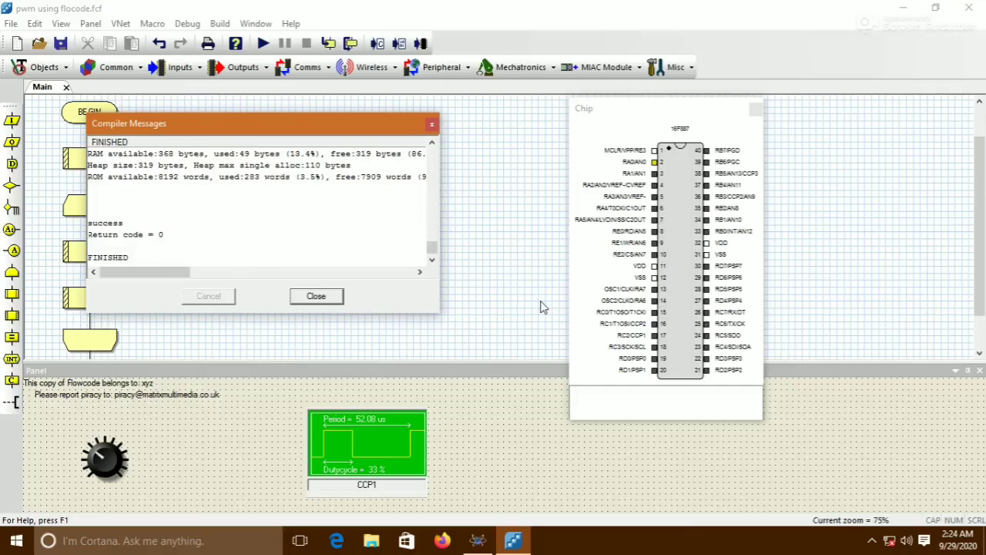
pyautogui.click(307, 297)
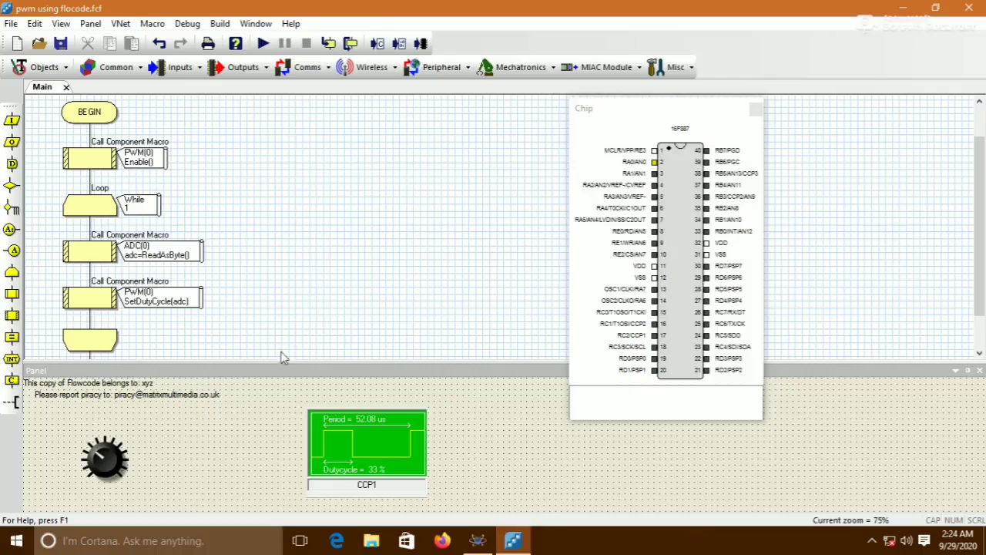
# Check which ADC channel the knob's analog input is connected to, and close the pin connections
pyautogui.rightClick(124, 463)
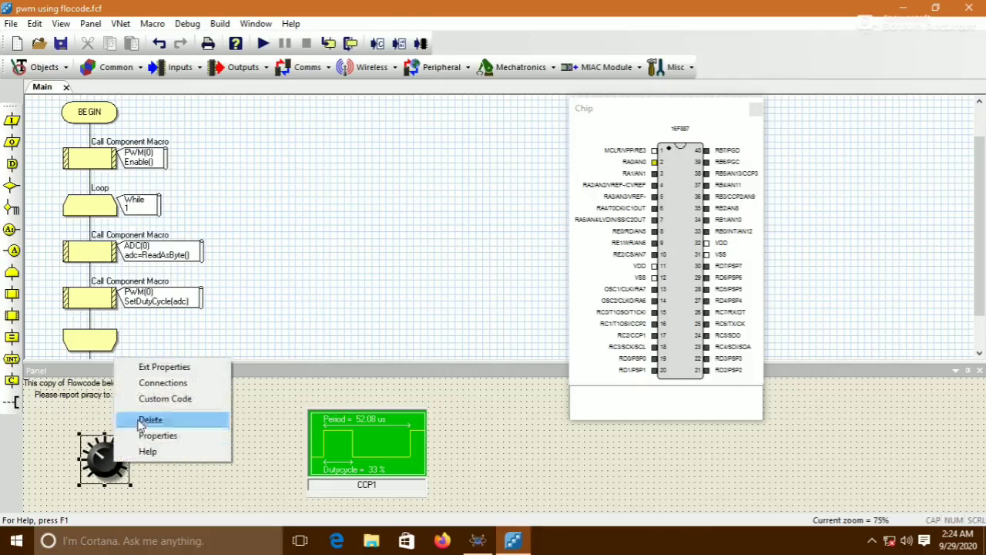
pyautogui.click(160, 383)
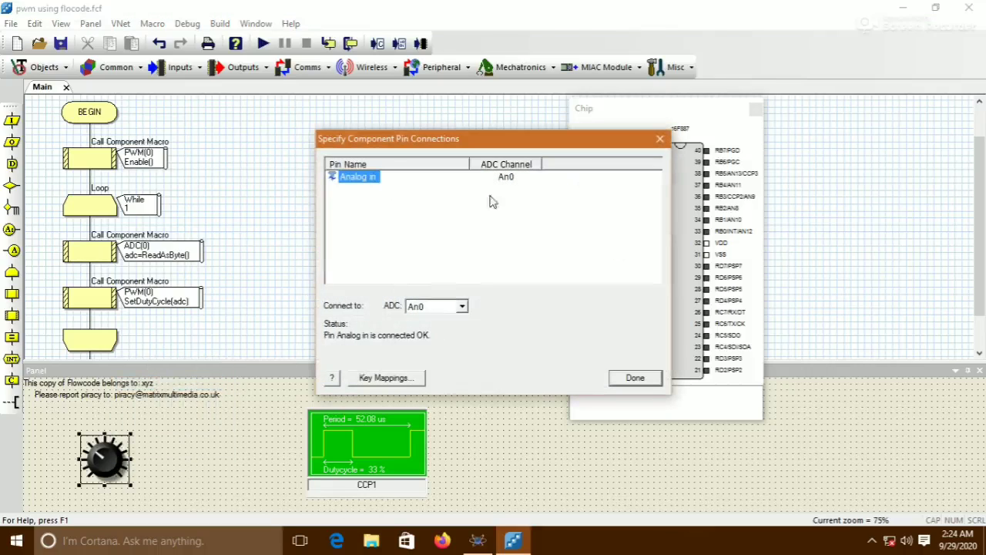
pyautogui.click(642, 381)
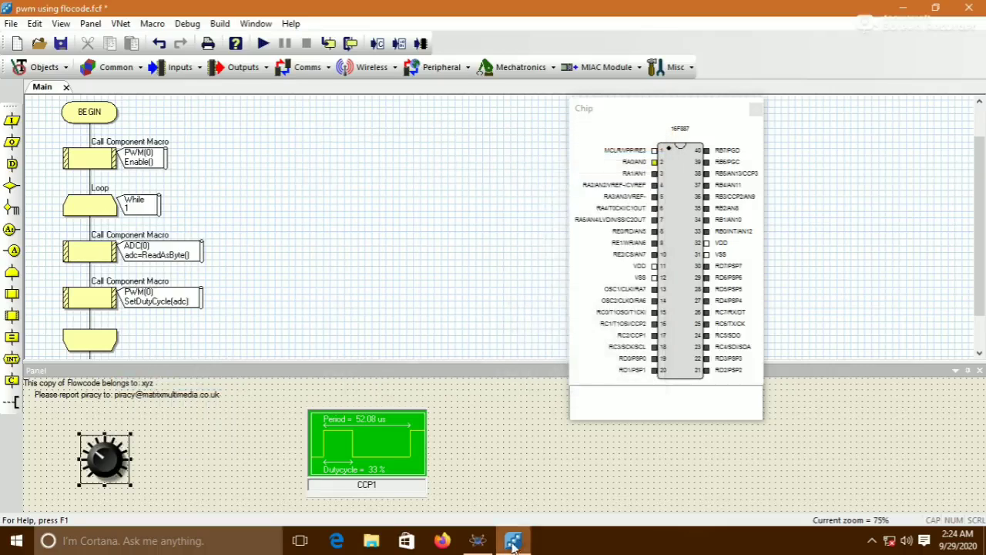
# Switch to Proteus, place a POT-HG potentiometer beside the PIC16F887, and wire its wiper to pin RA0/AN0
pyautogui.click(480, 541)
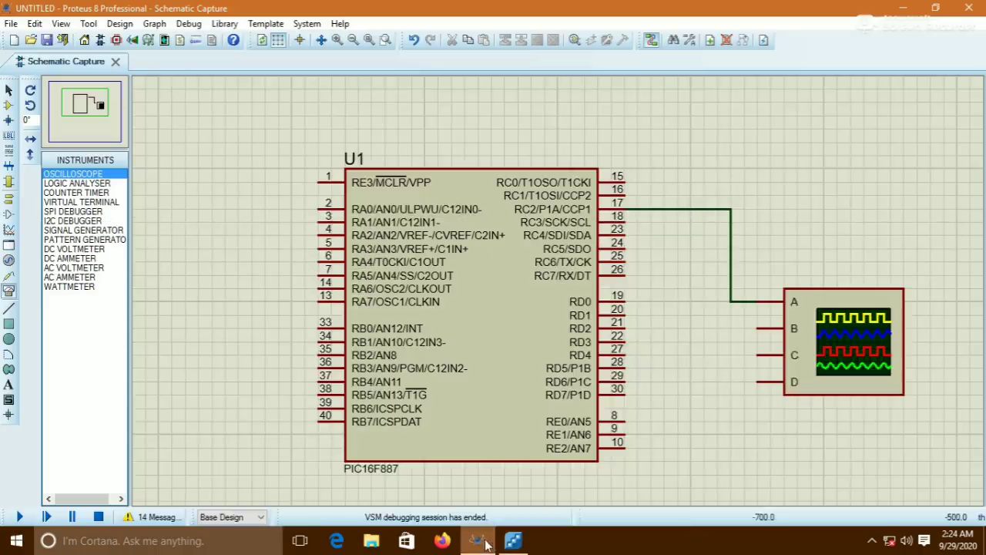
pyautogui.click(9, 105)
pyautogui.click(64, 174)
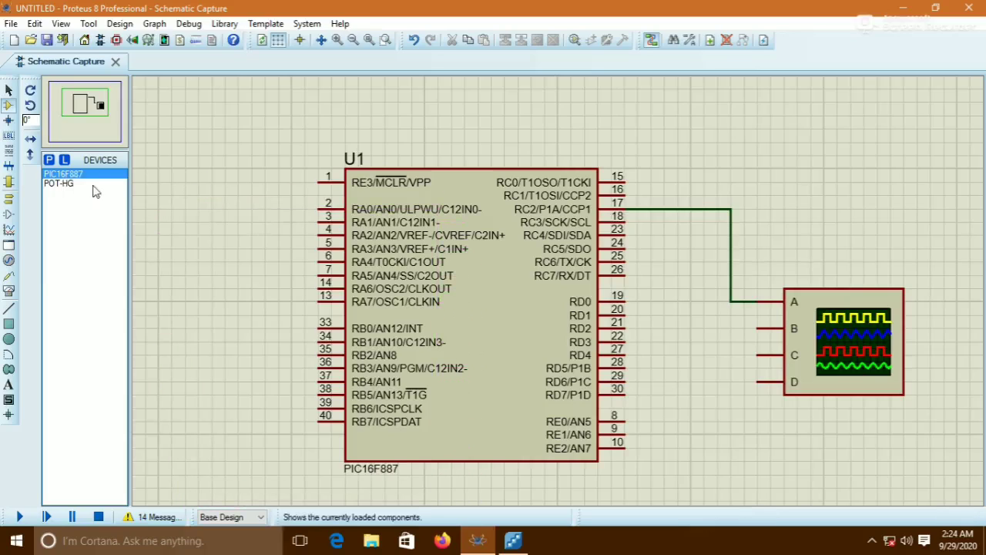
pyautogui.click(65, 184)
pyautogui.click(202, 183)
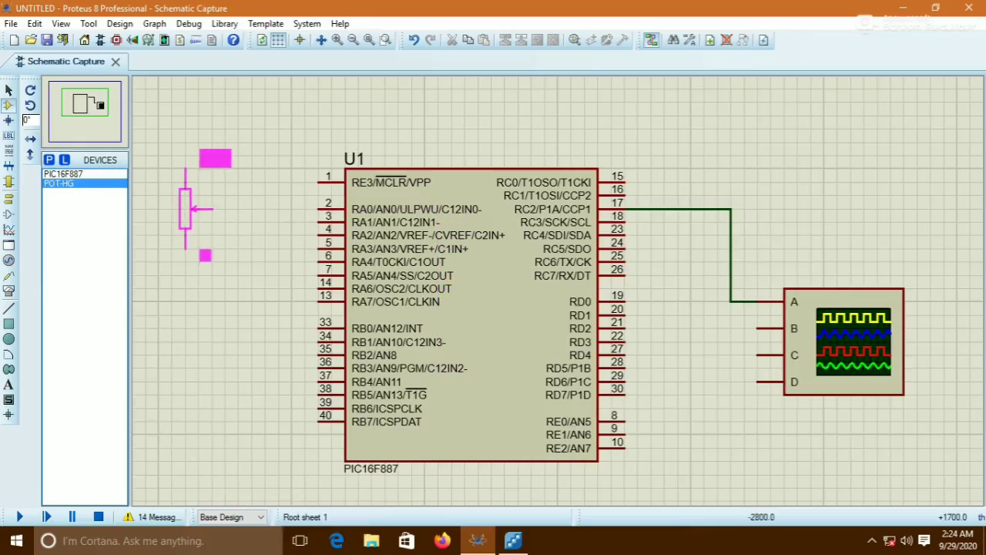
pyautogui.click(203, 183)
pyautogui.click(213, 208)
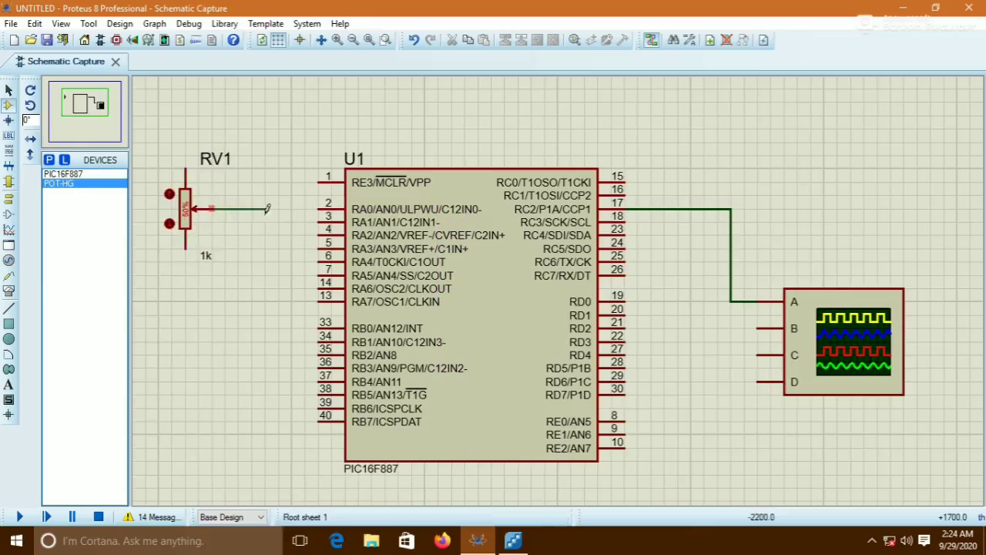
pyautogui.click(318, 206)
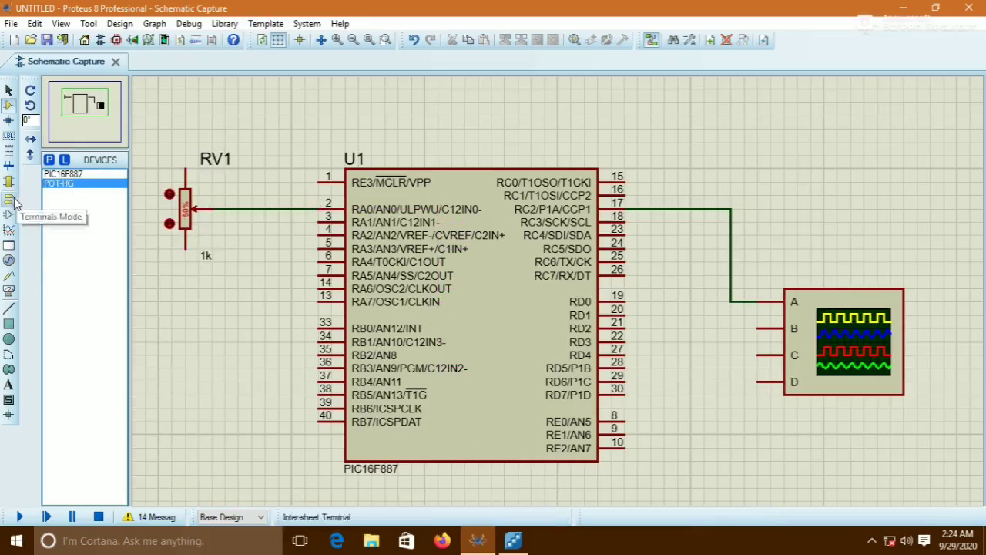
# Connect the potentiometer's upper end to a power terminal and its lower end to a ground terminal
pyautogui.click(9, 198)
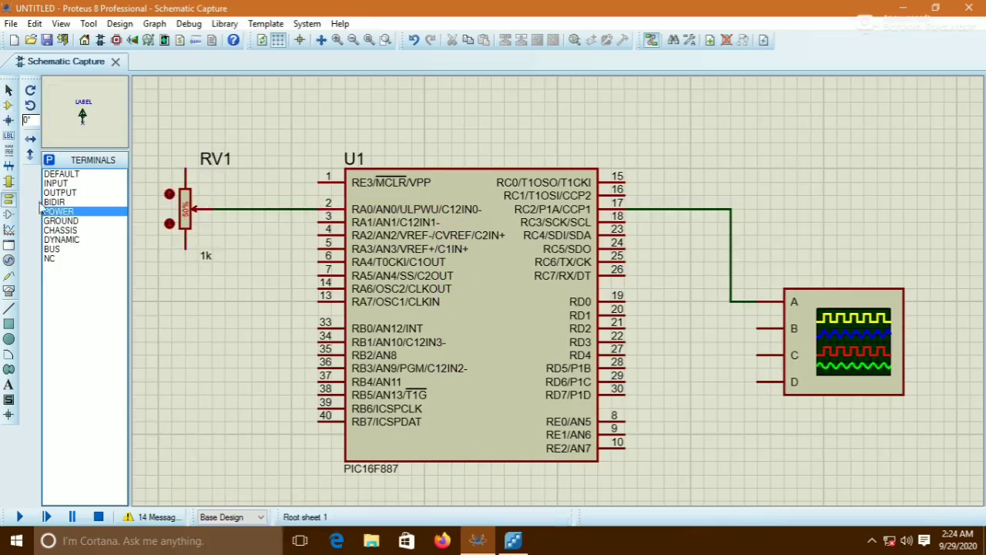
pyautogui.click(171, 112)
pyautogui.click(171, 125)
pyautogui.click(183, 164)
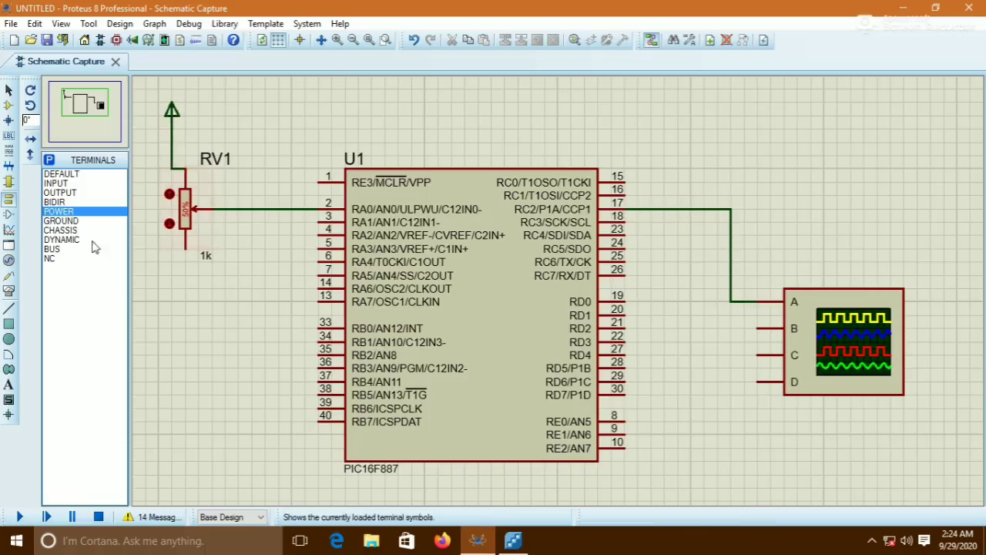
pyautogui.click(59, 221)
pyautogui.click(171, 308)
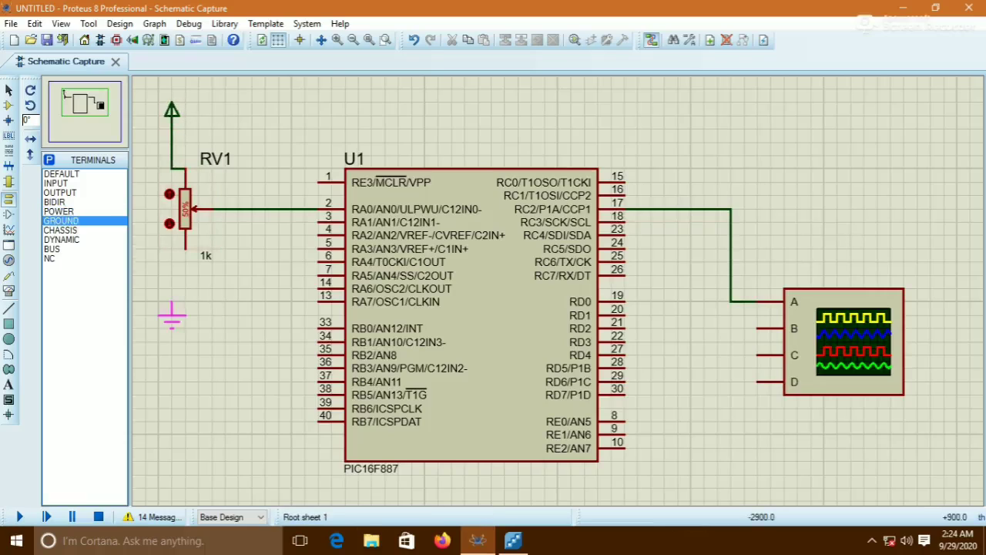
pyautogui.click(171, 303)
pyautogui.click(185, 248)
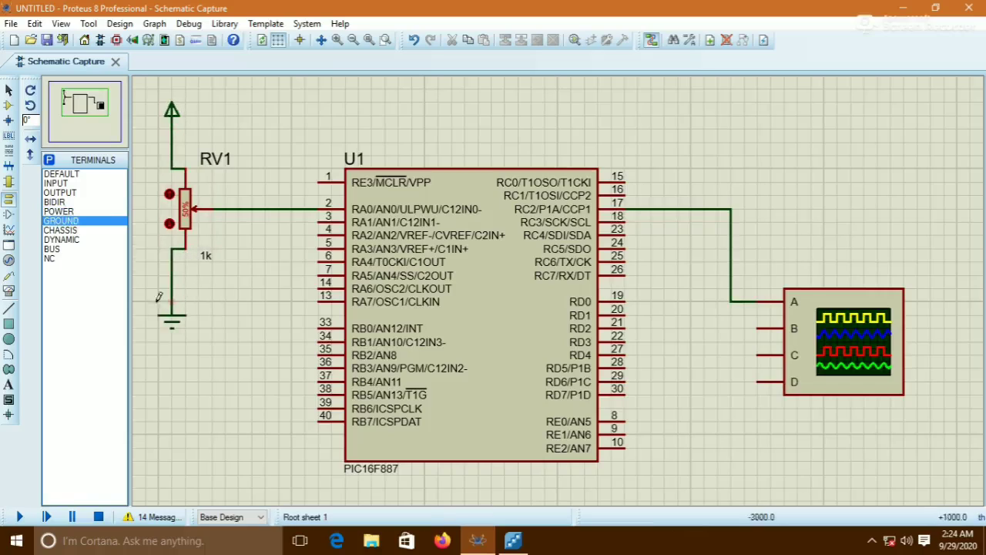
# Simulate the circuit, set the oscilloscope timebase to 50 µs, vary the potentiometer up to 100% to observe the PWM, and stop the simulation
pyautogui.click(19, 517)
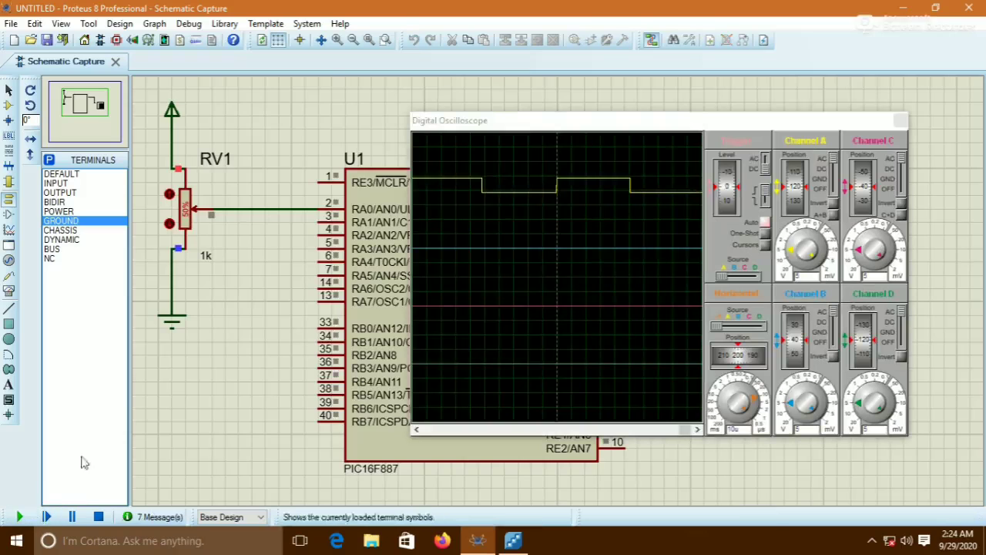
pyautogui.moveTo(185, 219)
pyautogui.mouseDown()
pyautogui.moveTo(184, 237)
pyautogui.moveTo(194, 193)
pyautogui.moveTo(194, 212)
pyautogui.mouseUp()
pyautogui.moveTo(755, 402); pyautogui.dragTo(745, 393)
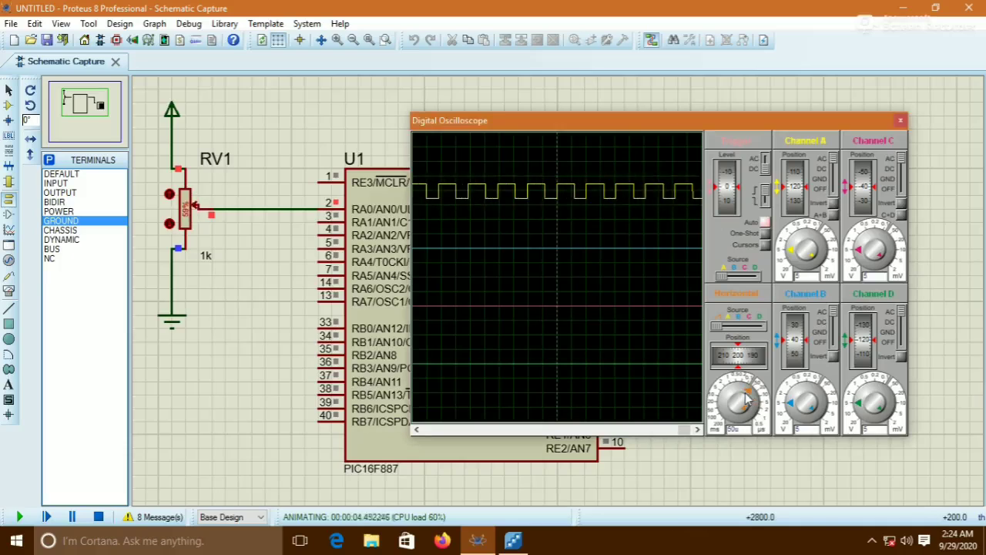
pyautogui.click(192, 206)
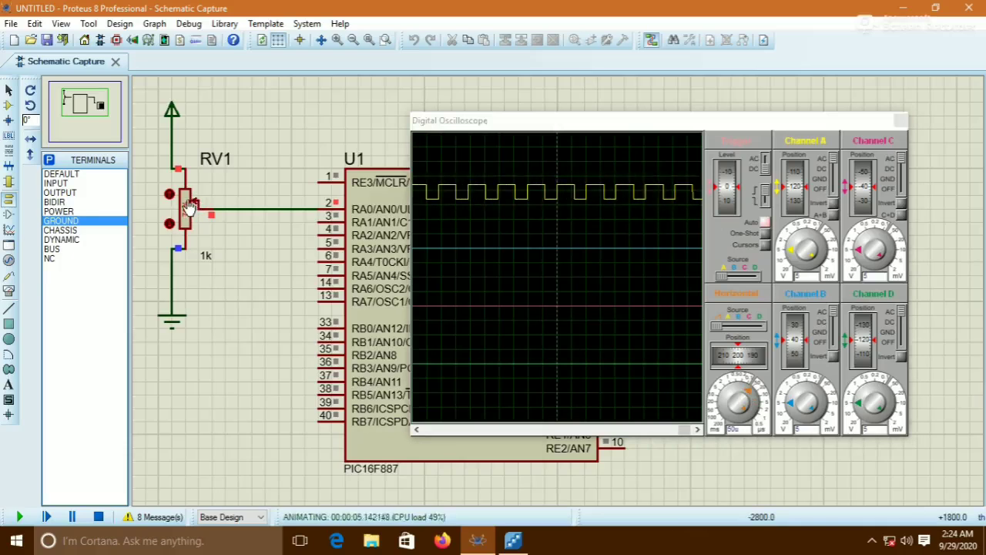
pyautogui.moveTo(188, 218)
pyautogui.mouseDown()
pyautogui.moveTo(190, 234)
pyautogui.moveTo(189, 220)
pyautogui.mouseUp()
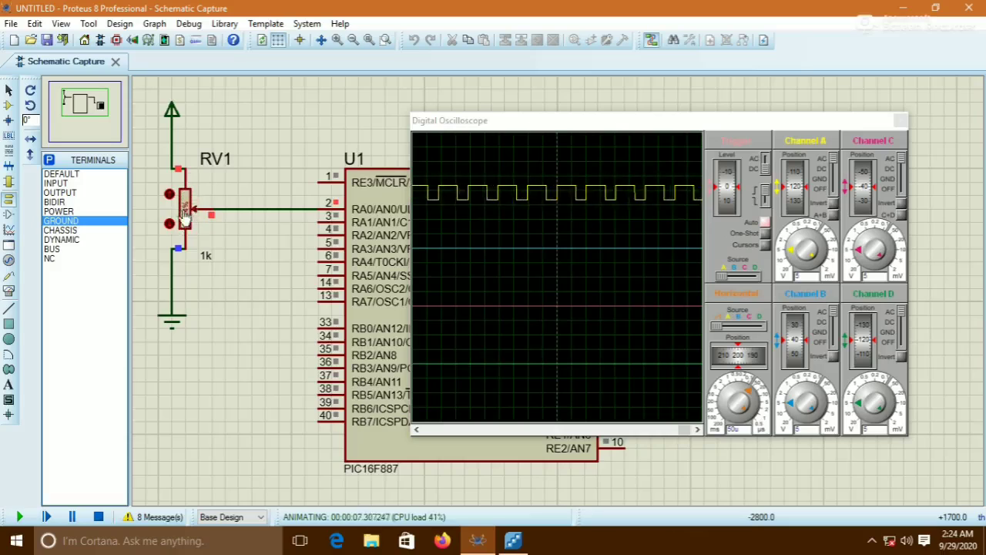
pyautogui.moveTo(183, 222); pyautogui.dragTo(183, 231)
pyautogui.moveTo(181, 237); pyautogui.dragTo(179, 182)
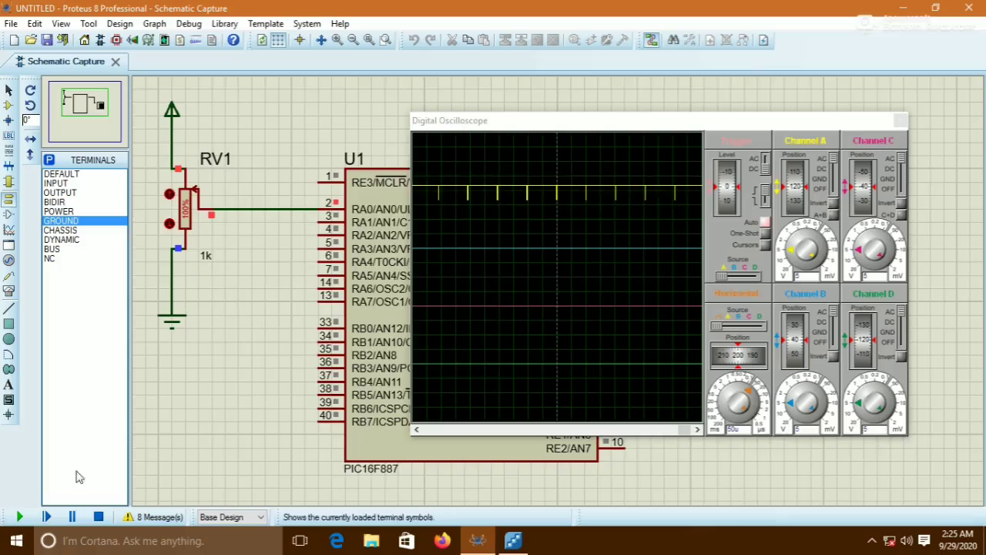
pyautogui.click(98, 517)
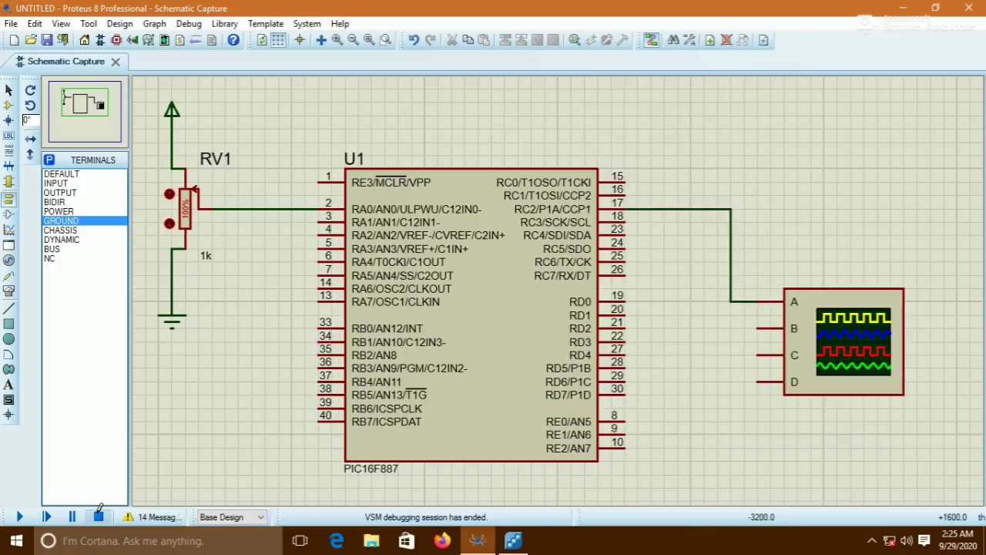
# Search the device library for "dc motor" and add the simple DC MOTOR model from the MOTORS library
pyautogui.click(7, 106)
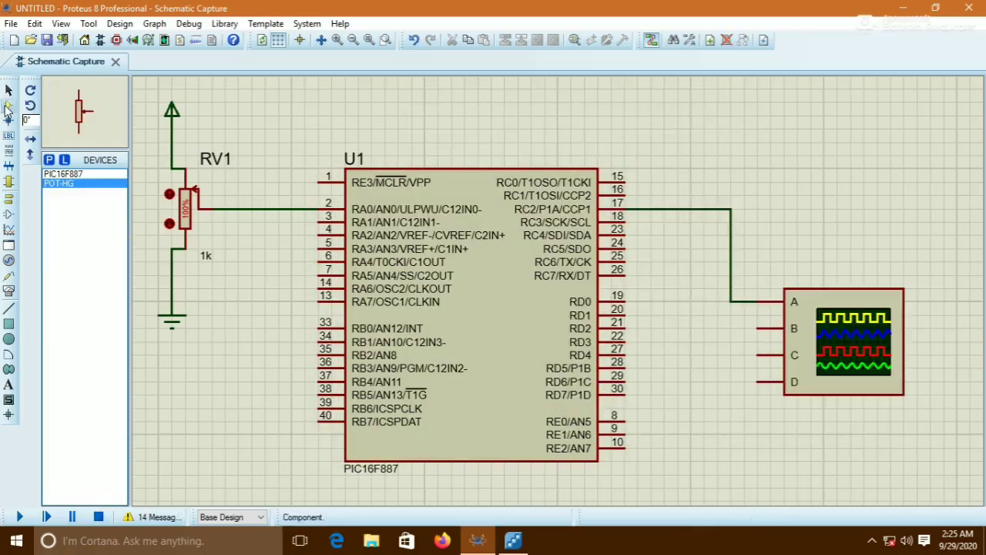
pyautogui.click(47, 160)
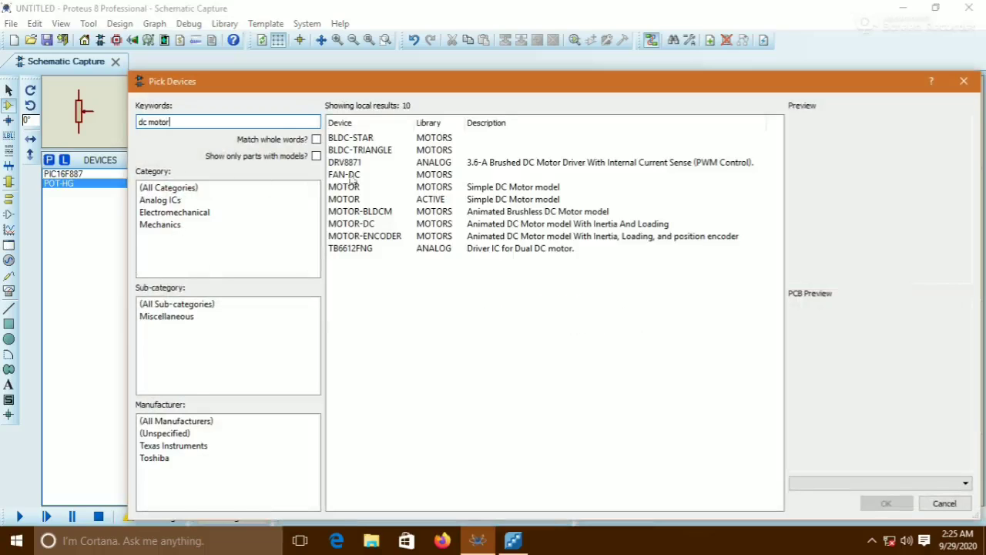
pyautogui.click(447, 176)
pyautogui.click(441, 187)
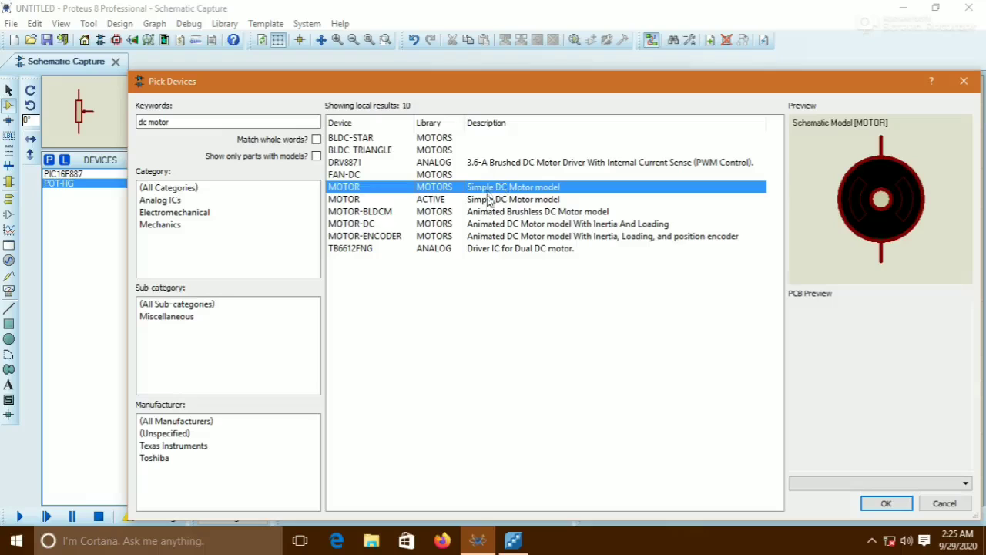
pyautogui.doubleClick(497, 191)
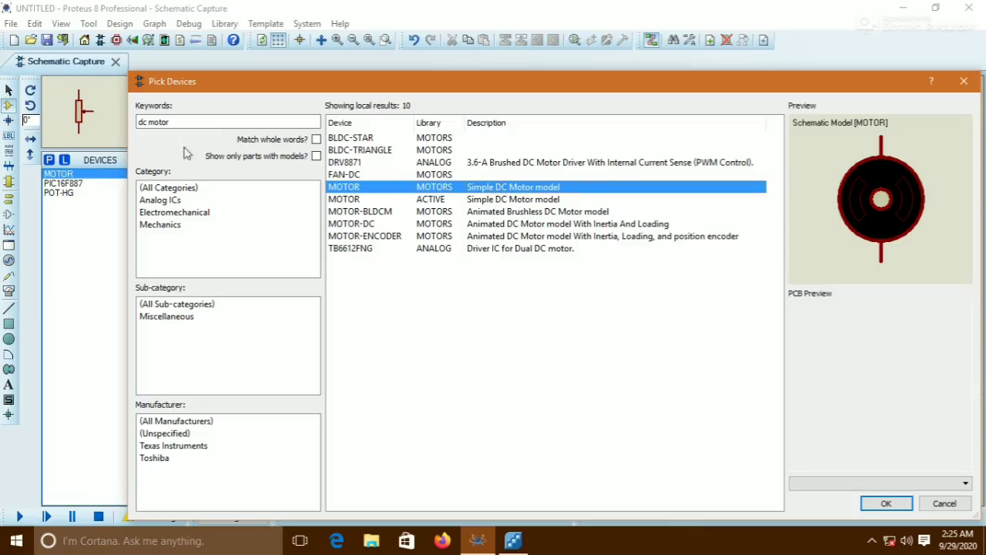
# Search the device library for "l293d" and add the L293D driver to the project's devices
pyautogui.moveTo(185, 122); pyautogui.dragTo(130, 124)
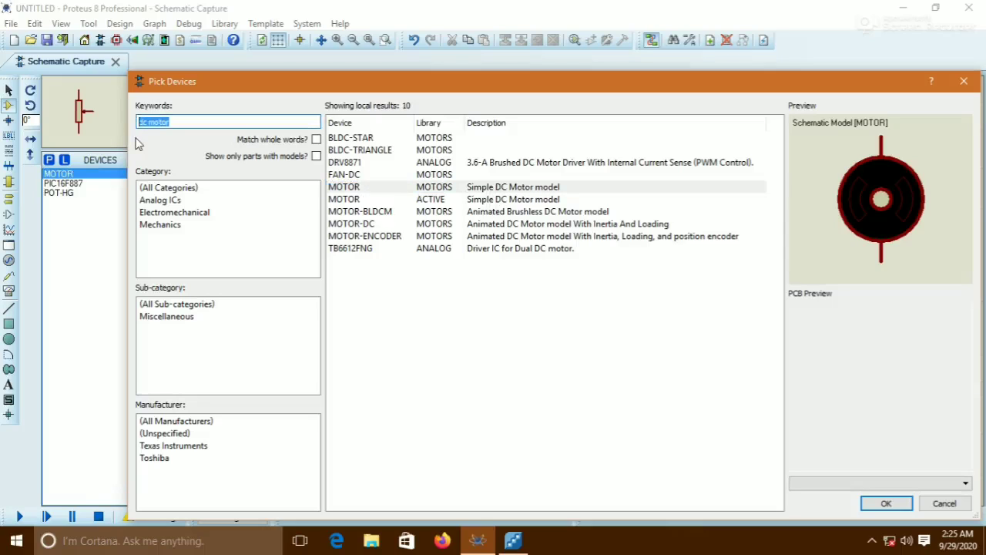
pyautogui.write('l29')
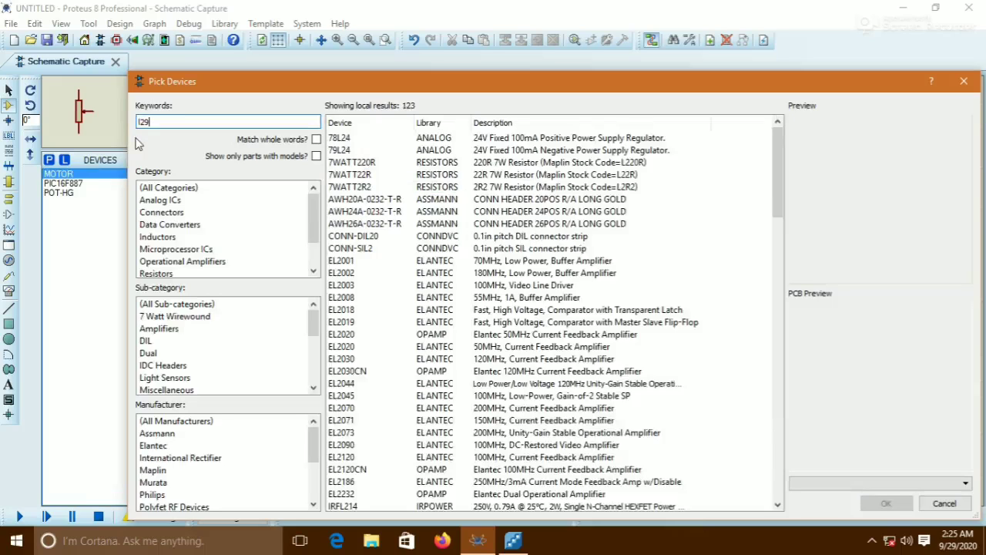
pyautogui.write('3d')
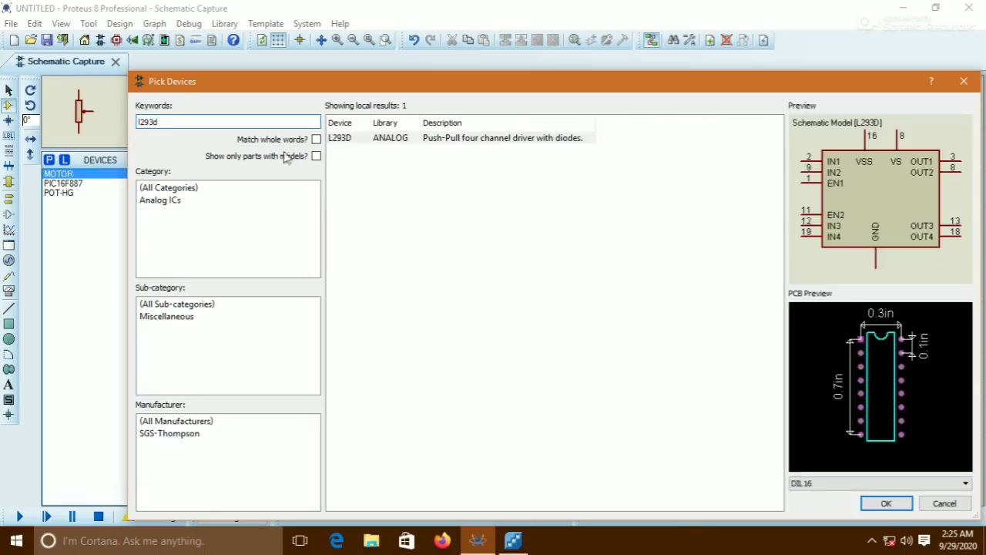
pyautogui.doubleClick(378, 142)
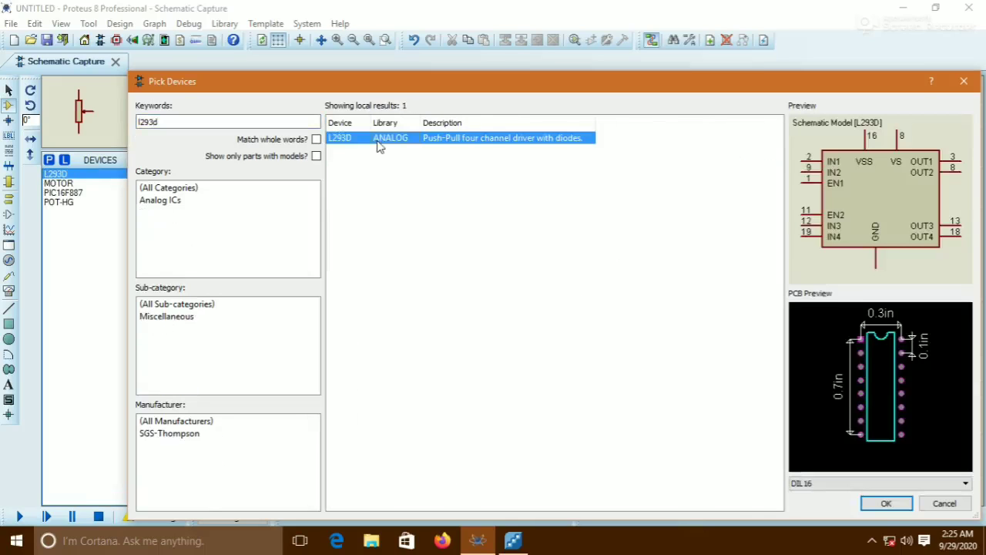
# Search for "battery", add the BATTERY DC voltage source from the ACTIVE library, and close the device picker
pyautogui.doubleClick(164, 124)
pyautogui.write('battery')
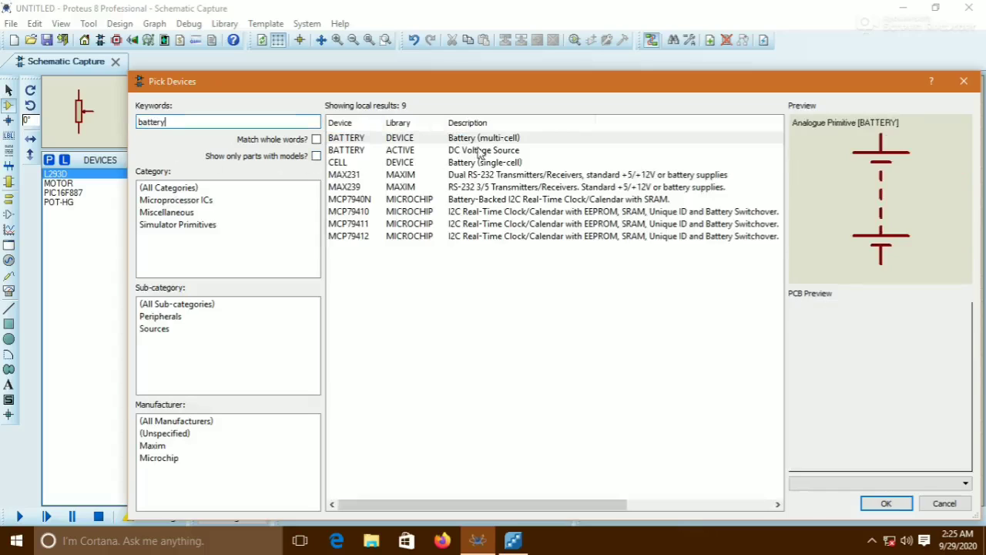
pyautogui.click(480, 150)
pyautogui.doubleClick(480, 150)
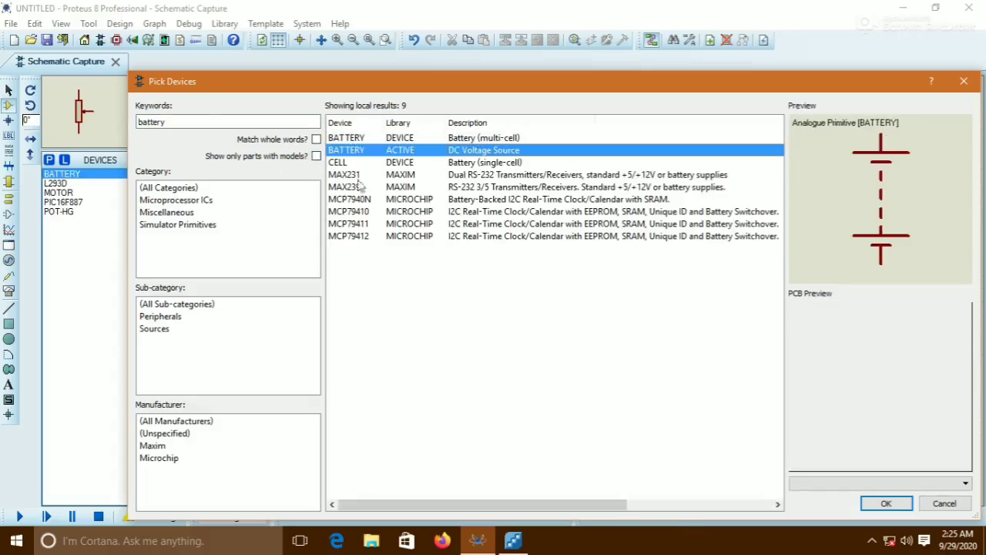
pyautogui.click(964, 82)
# Delete the oscilloscope from the schematic and place an L293D driver to the right of the PIC16F887
pyautogui.rightClick(823, 316)
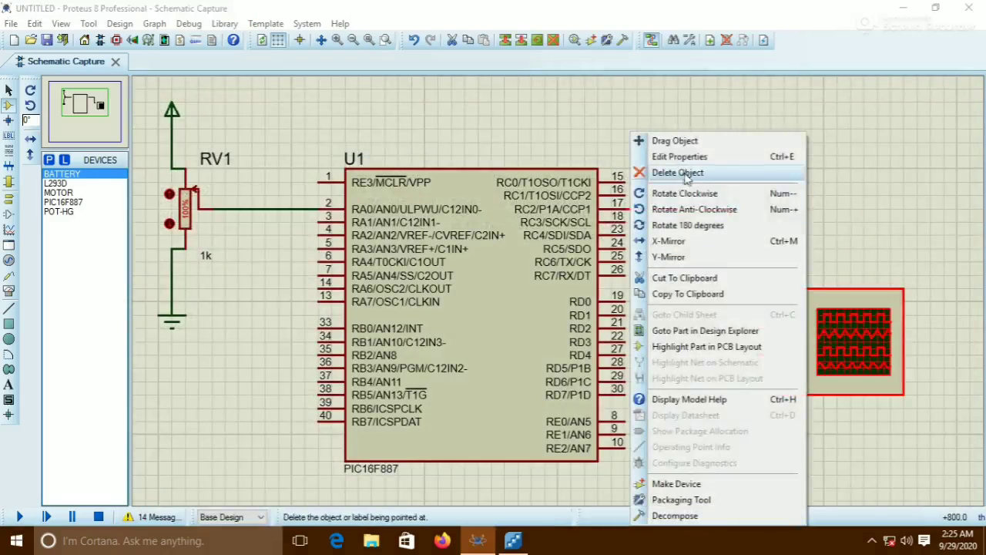
pyautogui.click(678, 172)
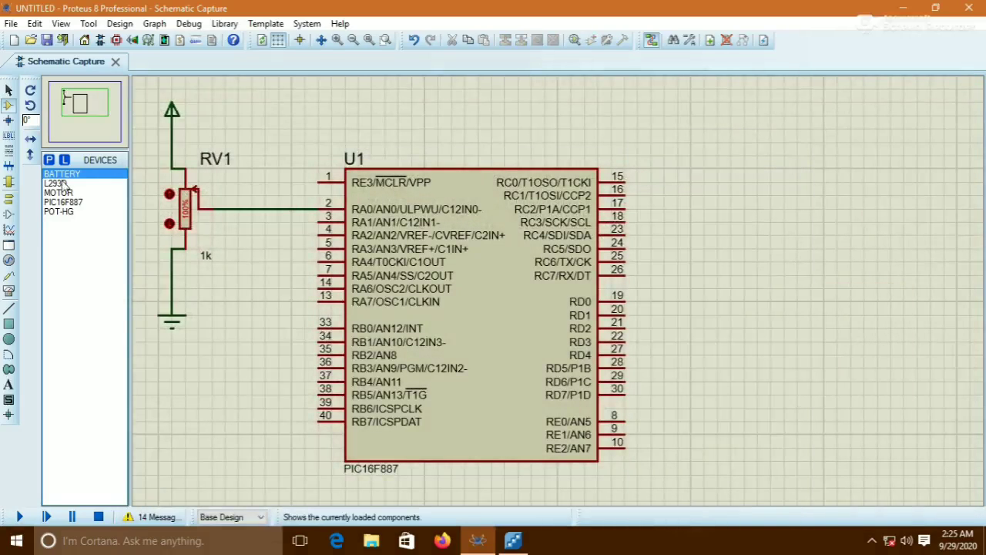
pyautogui.click(66, 213)
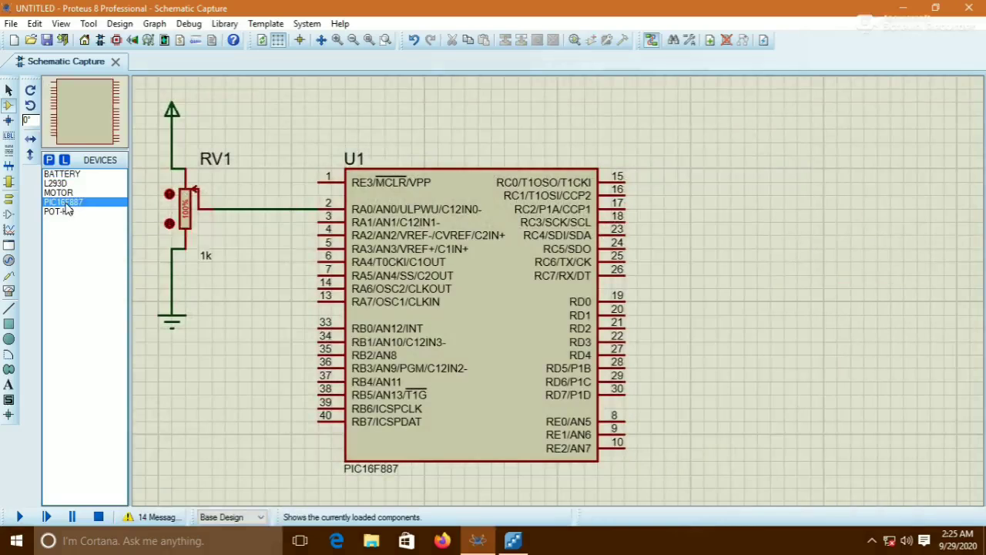
pyautogui.click(67, 193)
pyautogui.click(62, 183)
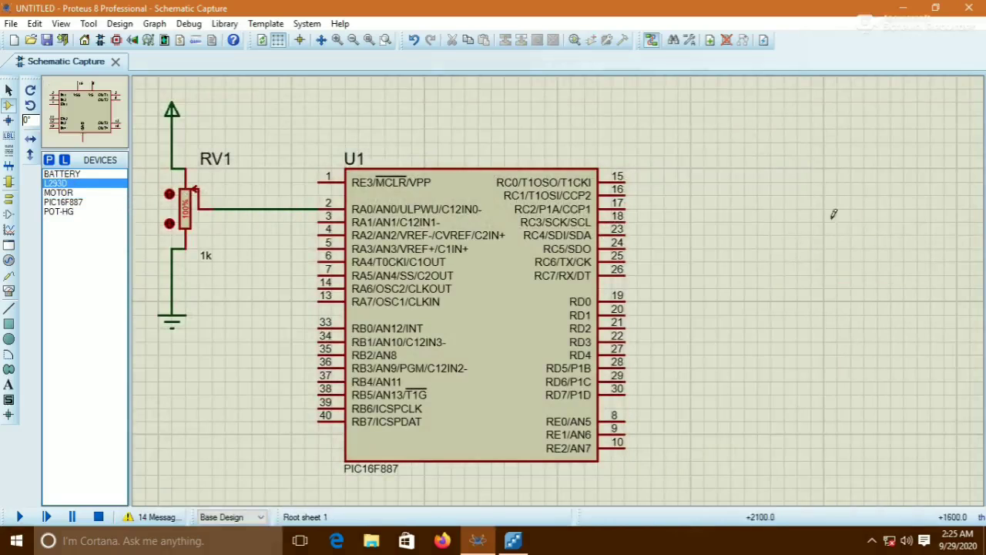
pyautogui.click(898, 240)
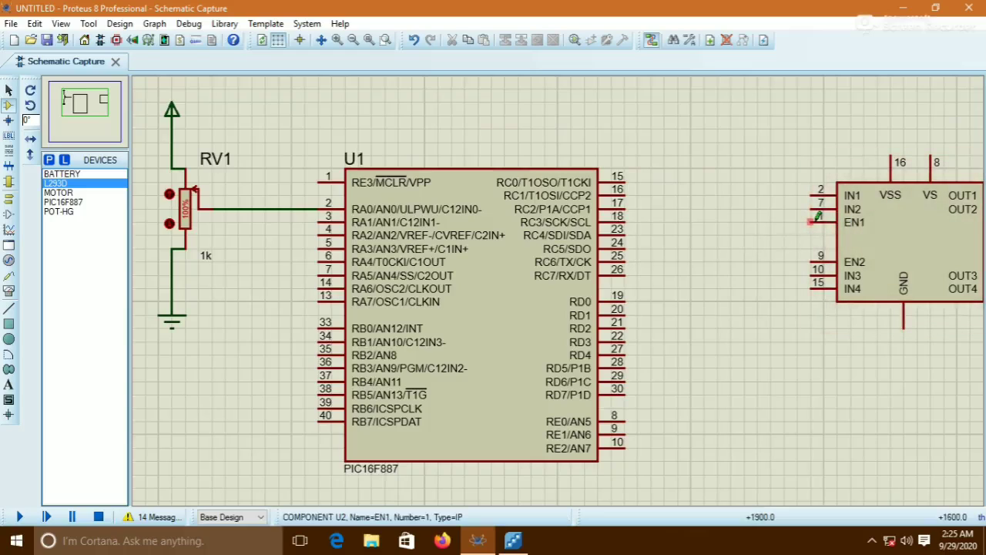
# Wire the L293D's EN1, VSS and VS pins together, and connect its GND pin to a ground terminal
pyautogui.click(811, 220)
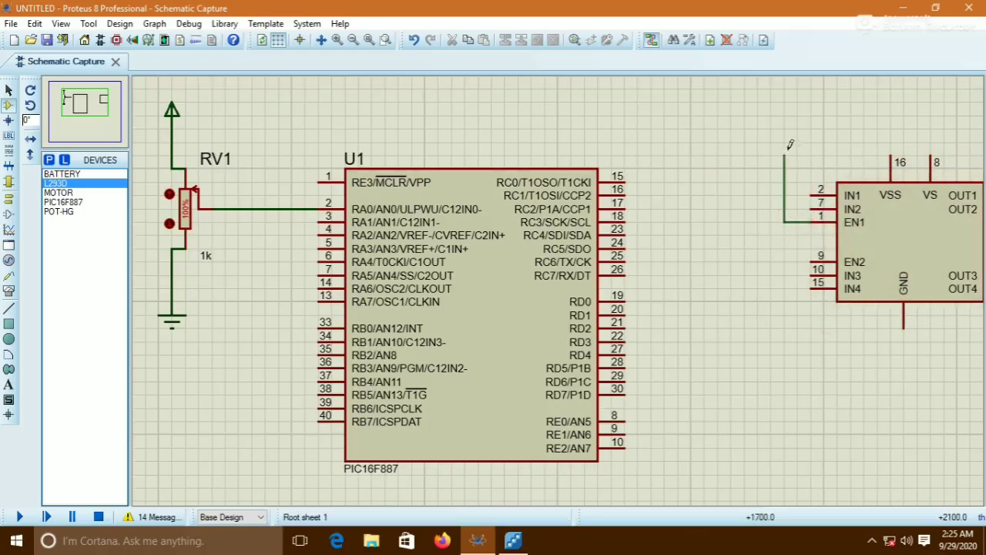
pyautogui.click(892, 154)
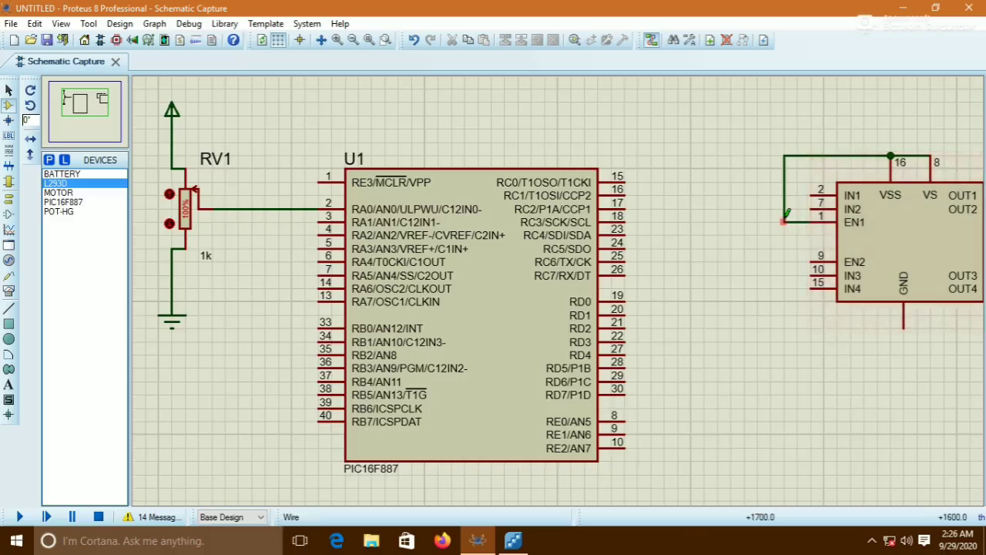
pyautogui.click(9, 199)
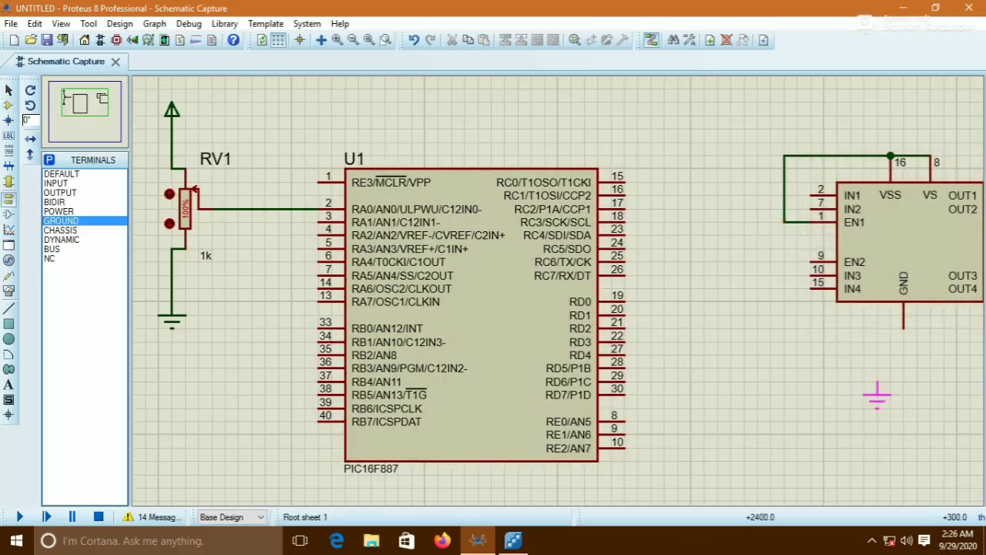
pyautogui.click(901, 383)
pyautogui.click(904, 380)
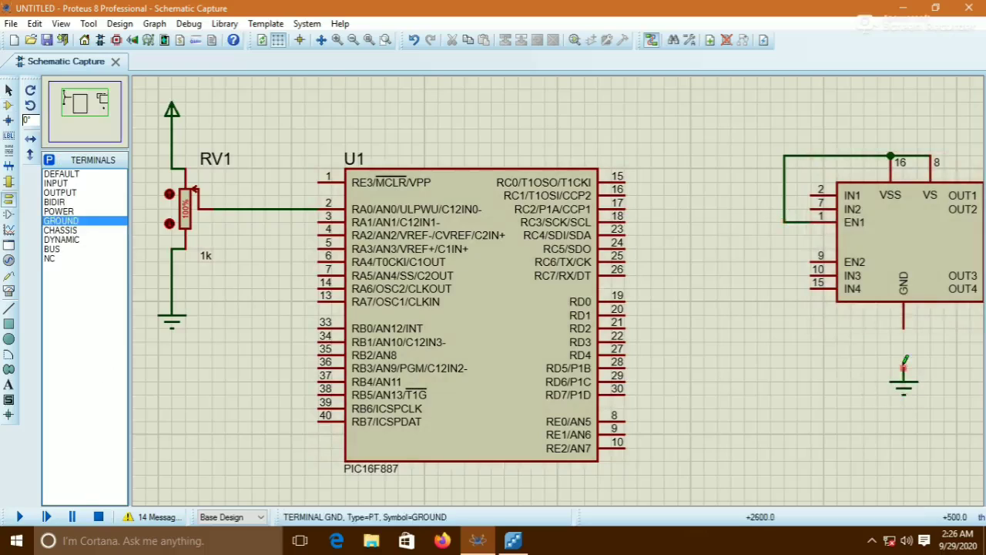
pyautogui.click(905, 325)
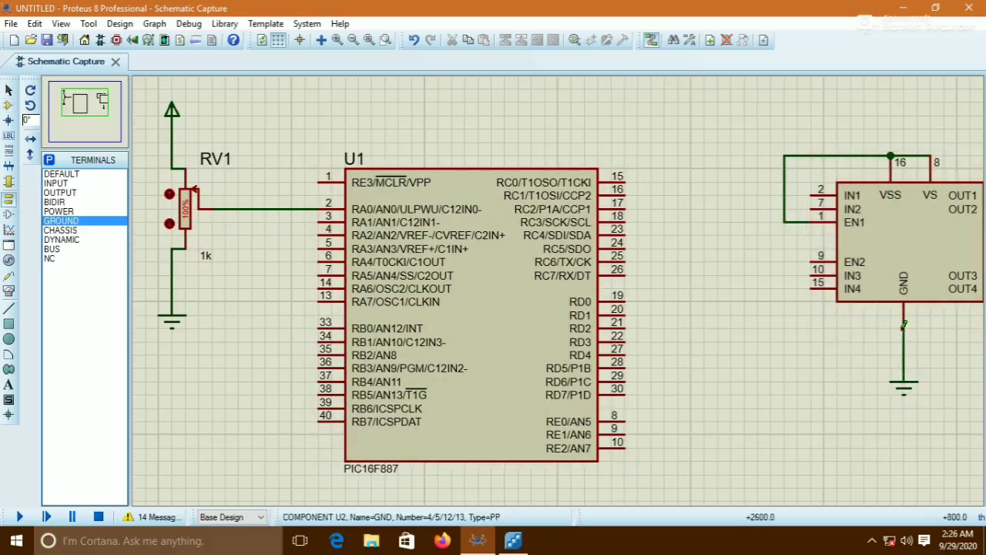
# Wire the L293D's IN2 pin to the ground line below its GND pin
pyautogui.click(812, 205)
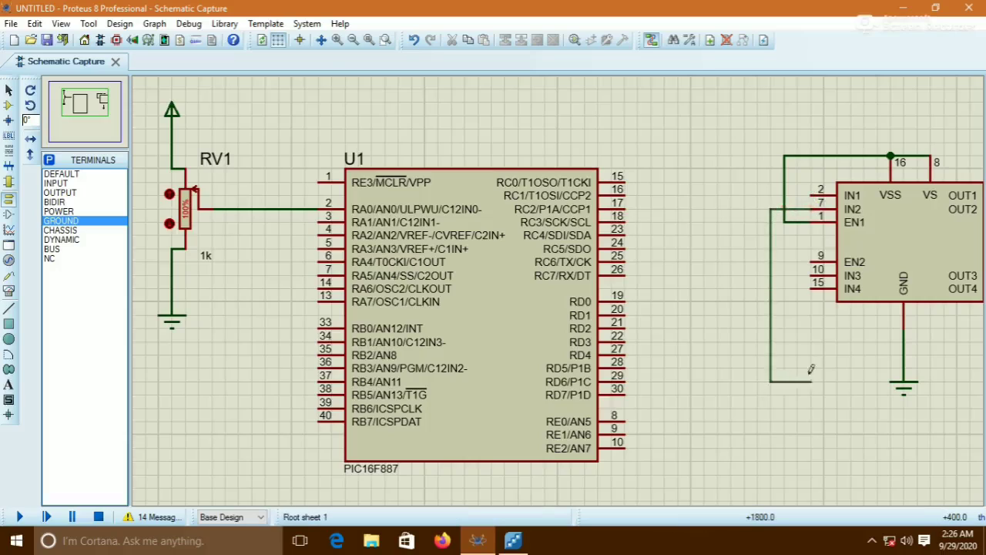
pyautogui.click(903, 355)
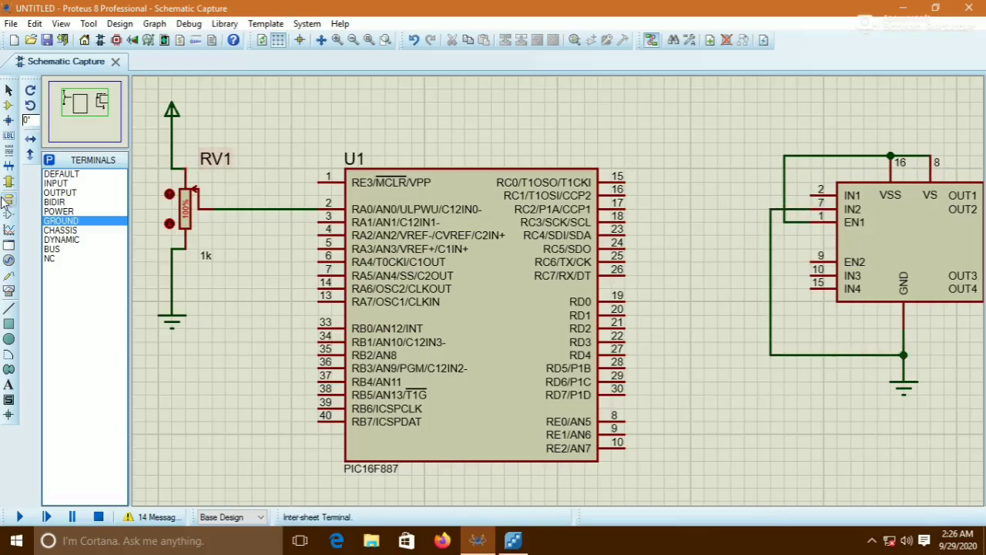
# Place a battery between the PIC16F887 and the L293D, rotate it clockwise to lie horizontally, and move it up above the L293D's level
pyautogui.click(9, 104)
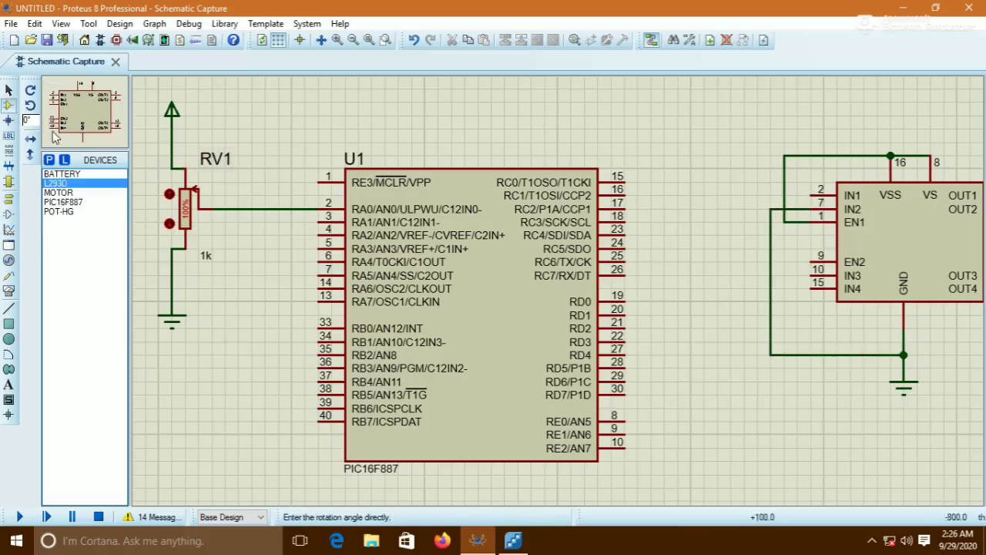
pyautogui.click(69, 175)
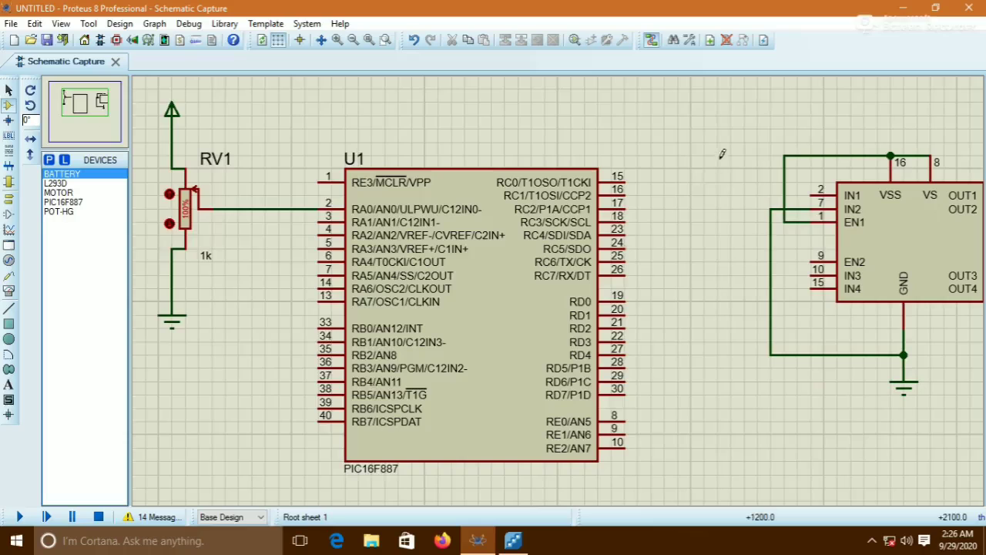
pyautogui.click(714, 129)
pyautogui.rightClick(714, 130)
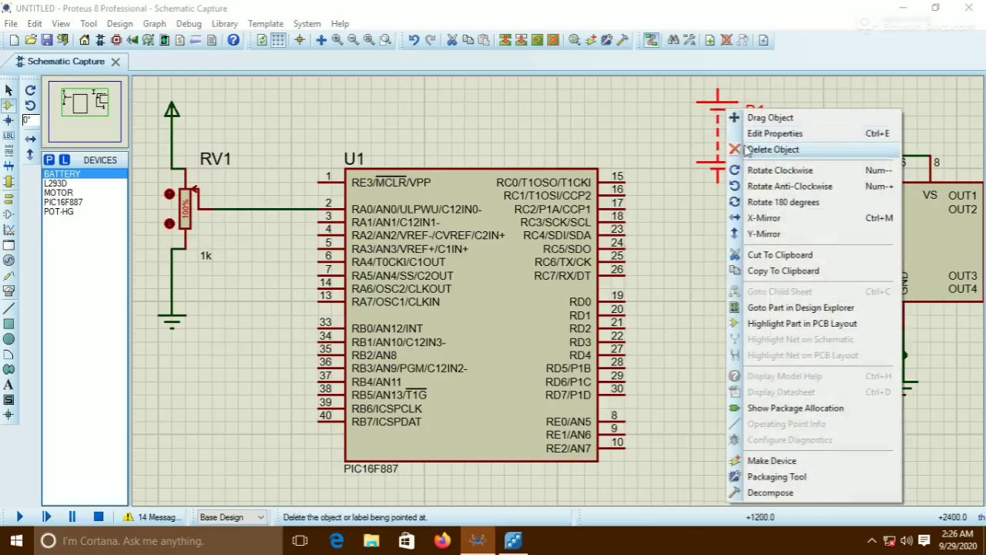
pyautogui.click(741, 168)
pyautogui.rightClick(738, 163)
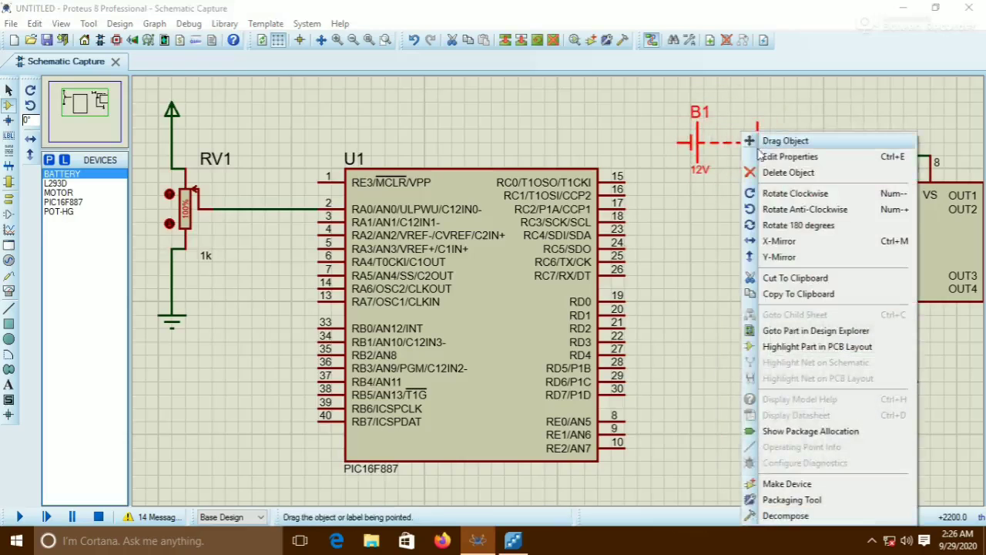
pyautogui.click(780, 19)
pyautogui.click(726, 129)
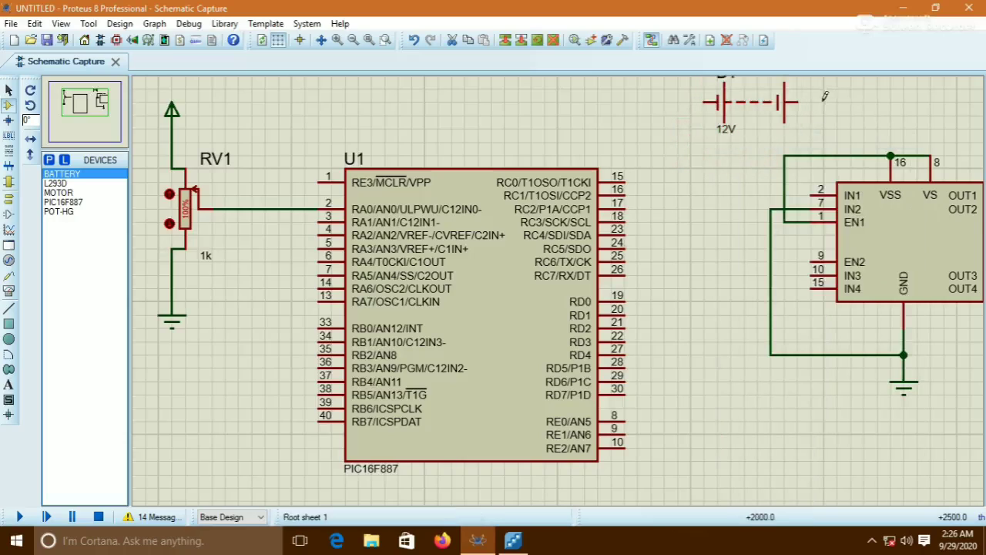
# Wire the battery's positive end to the L293D's VSS/VS junction and its negative end to the ground line
pyautogui.click(798, 101)
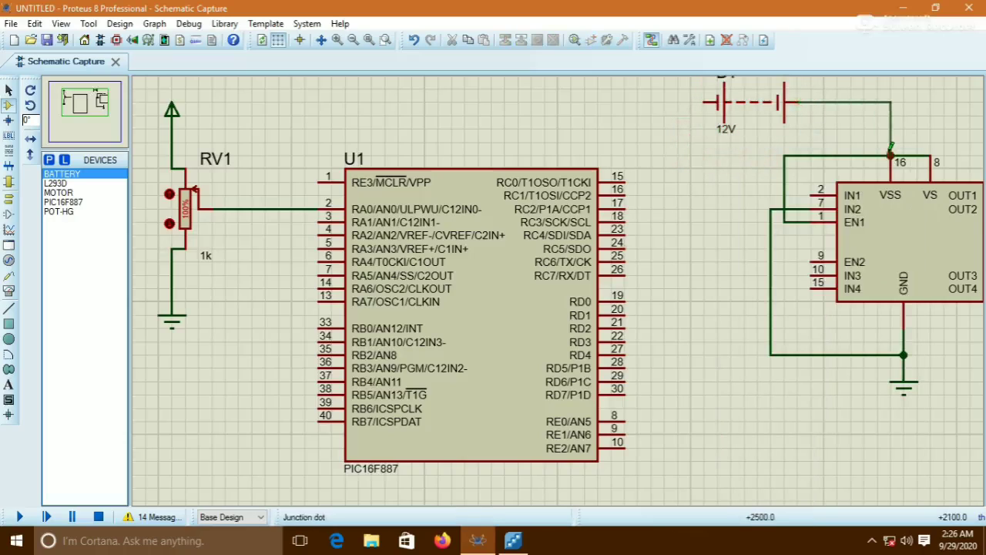
pyautogui.click(892, 156)
pyautogui.click(703, 101)
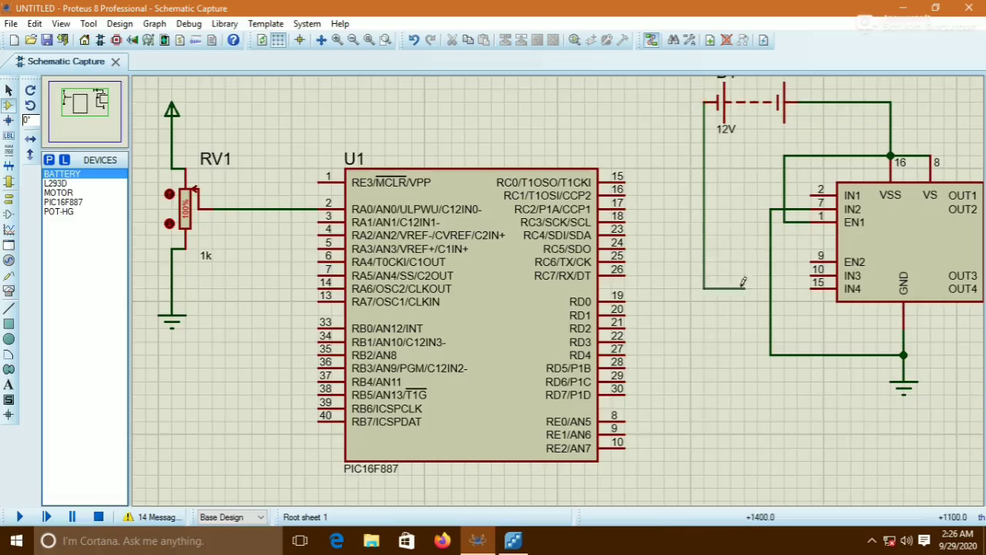
pyautogui.click(770, 355)
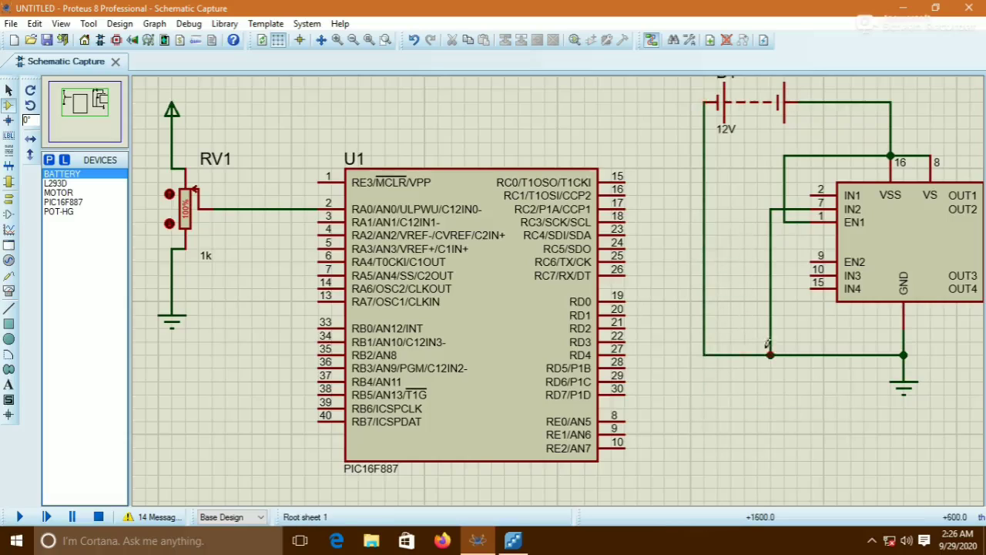
# Wire the PIC16F887's RC2/P1A/CCP1 pin to the L293D's IN1 pin
pyautogui.click(816, 195)
pyautogui.click(628, 207)
pyautogui.click(813, 195)
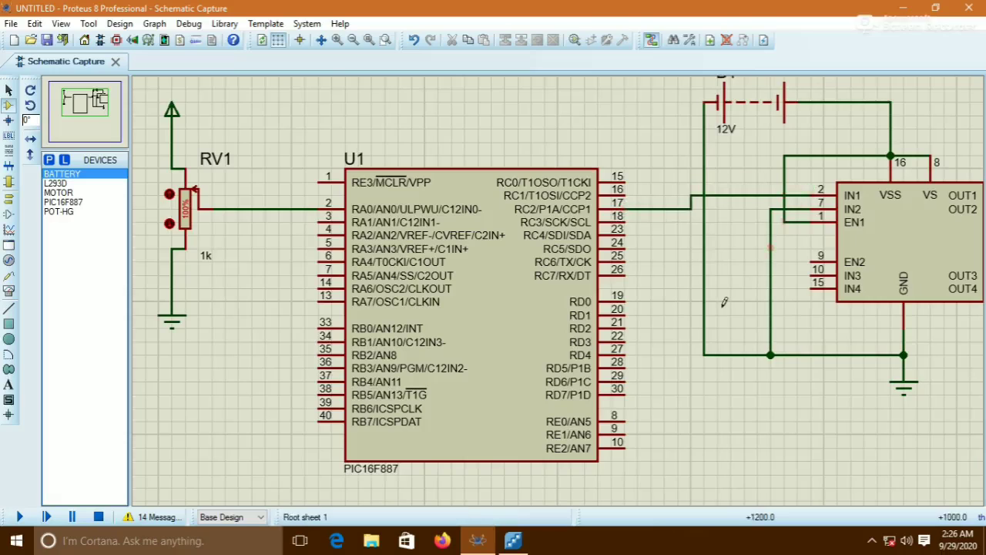
# Place a DC motor to the right of the L293D and wire its two terminals to OUT1 and OUT2
pyautogui.click(85, 102)
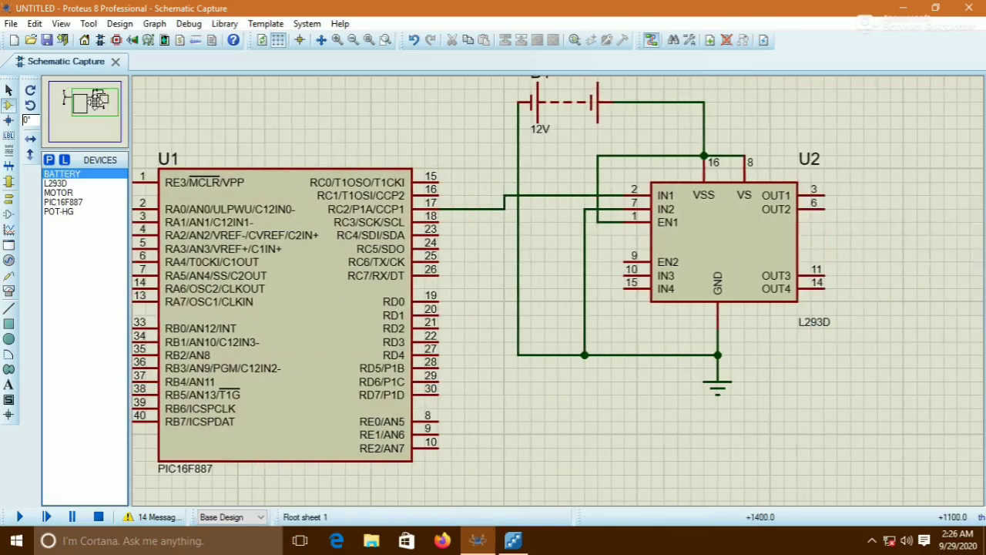
pyautogui.click(57, 193)
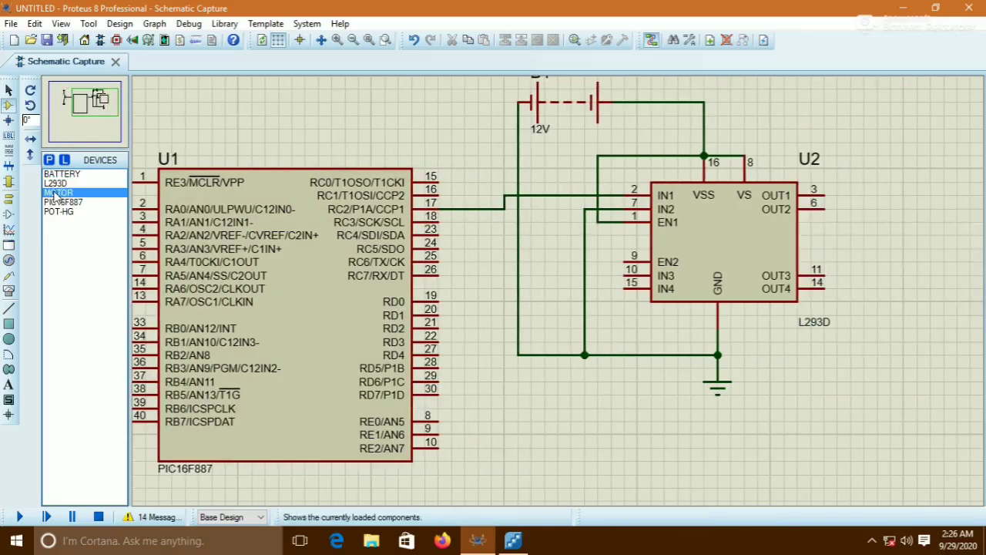
pyautogui.click(894, 246)
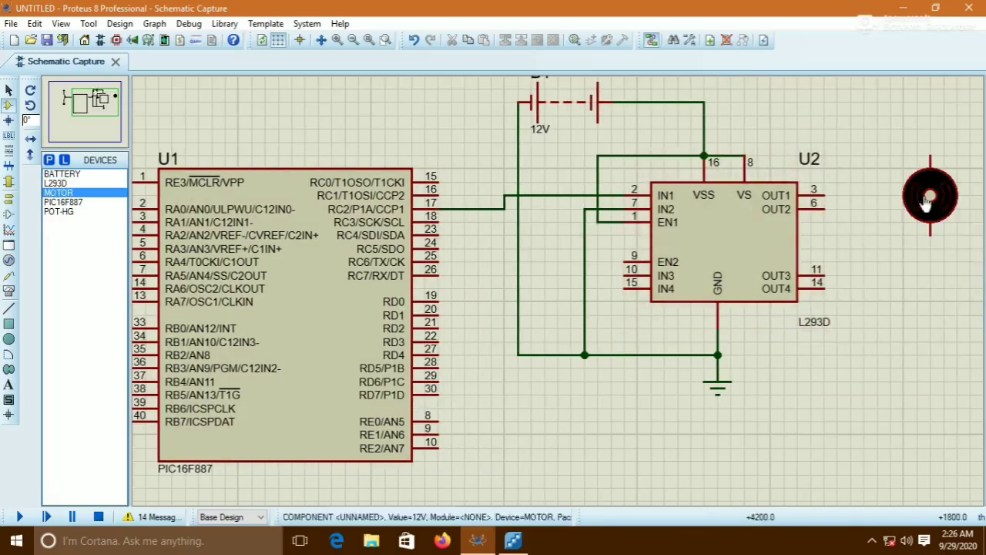
pyautogui.click(928, 202)
pyautogui.click(824, 195)
pyautogui.click(931, 156)
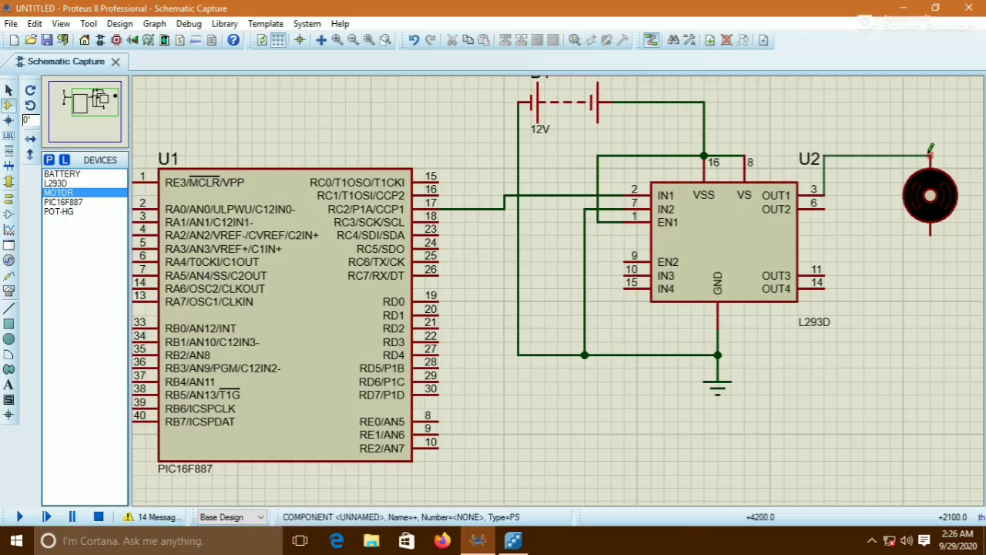
pyautogui.click(824, 209)
pyautogui.click(927, 234)
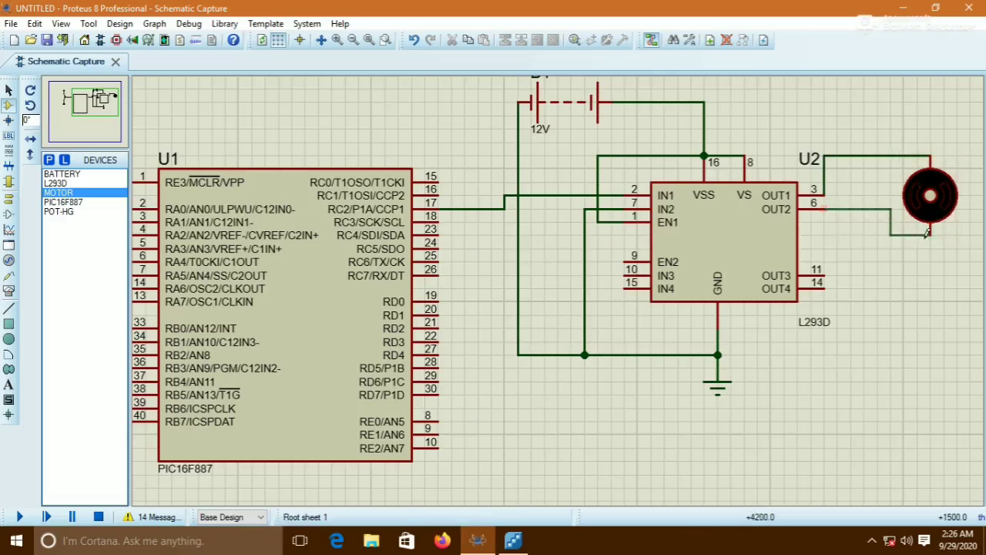
# Set the motor's nominal revs to 60
pyautogui.rightClick(914, 197)
pyautogui.click(807, 156)
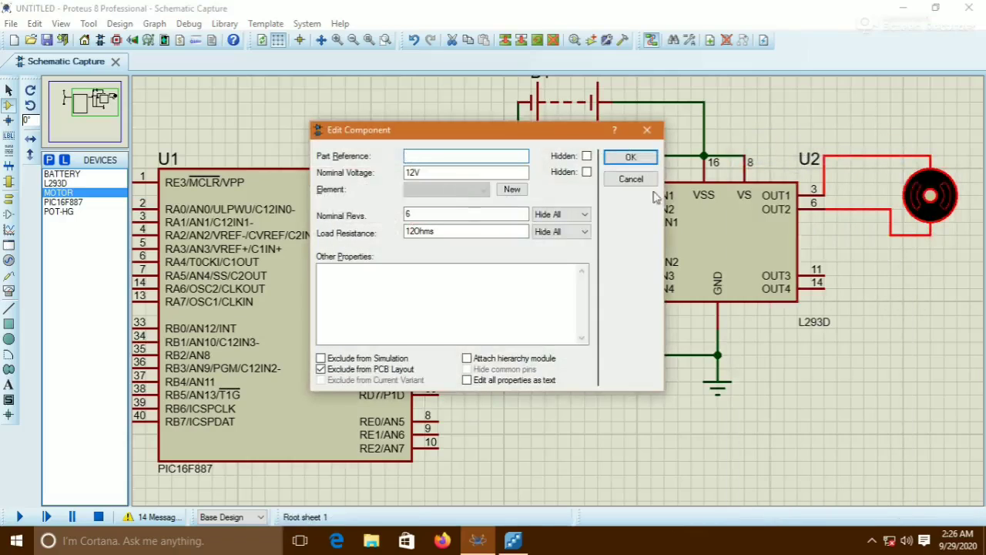
pyautogui.doubleClick(417, 214)
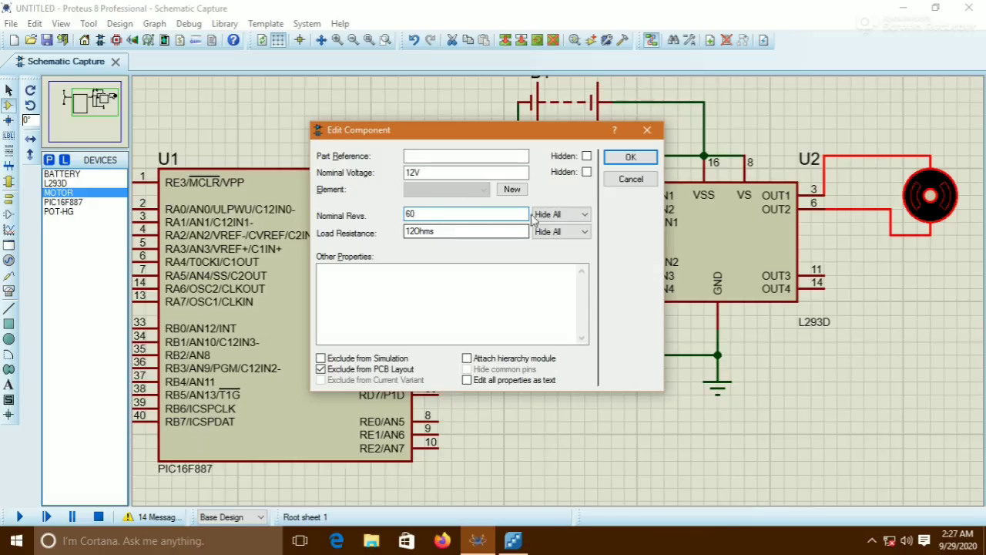
pyautogui.click(630, 157)
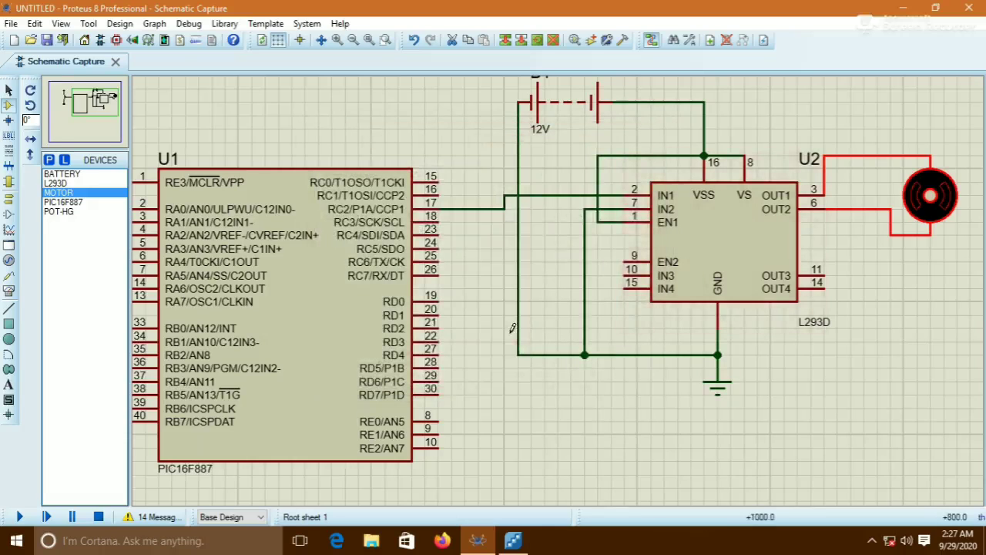
# Simulate the circuit, move potentiometer RV1's wiper to its upper end to check the motor's response, and stop the simulation
pyautogui.scroll(-1, 514, 328)
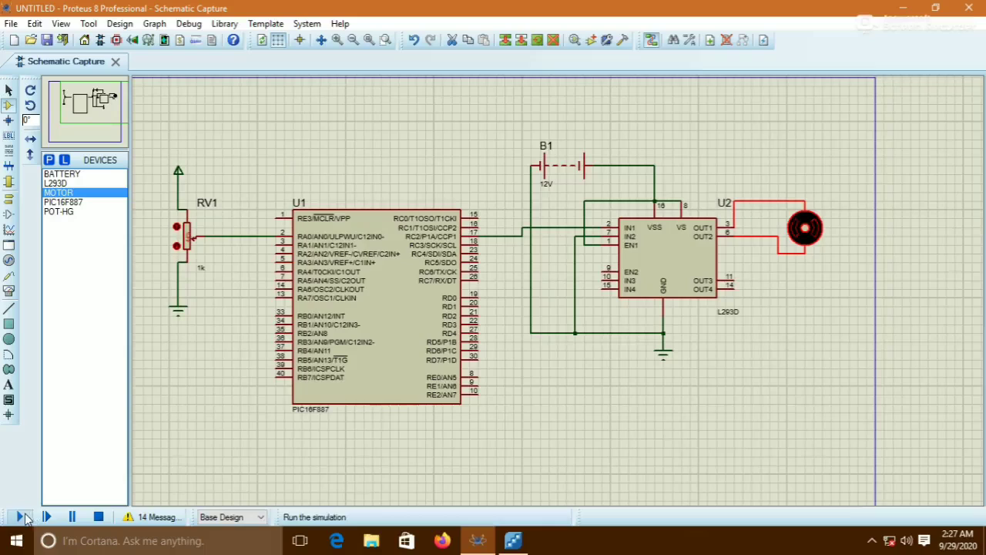
pyautogui.click(22, 518)
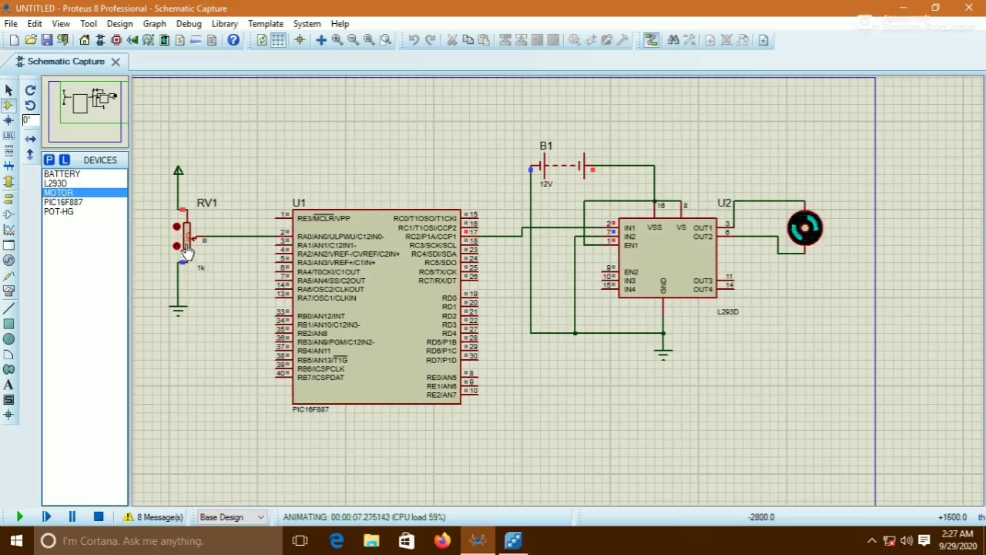
pyautogui.moveTo(187, 252); pyautogui.dragTo(194, 212)
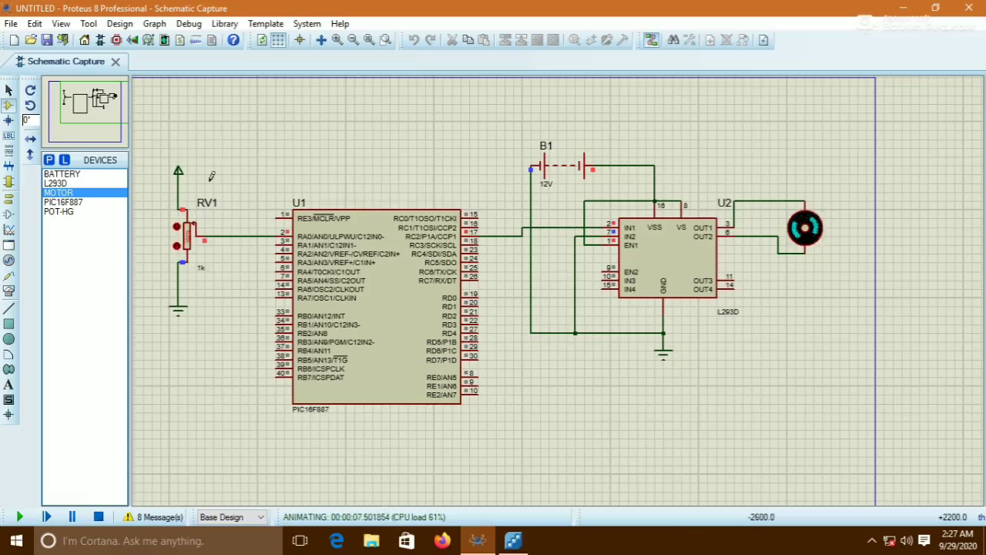
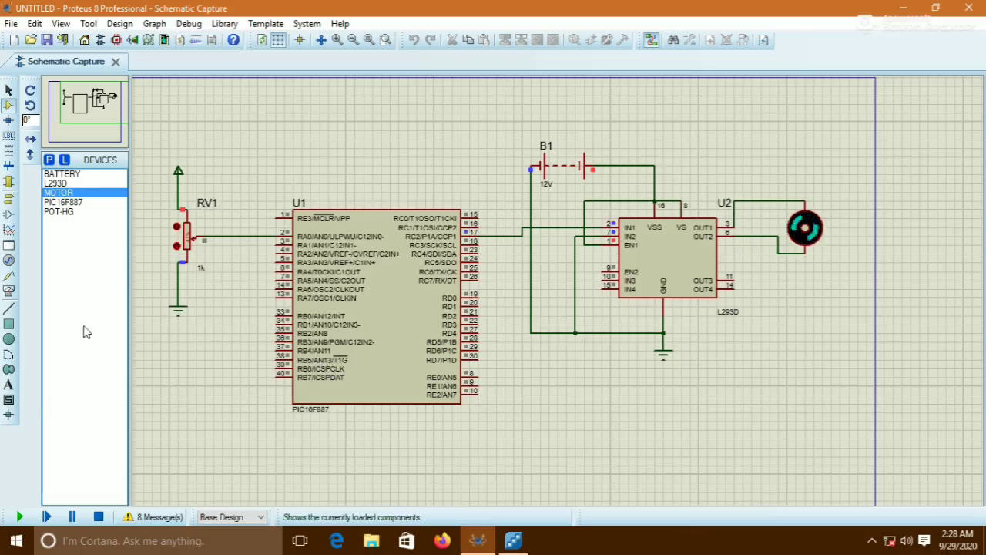
pyautogui.click(99, 517)
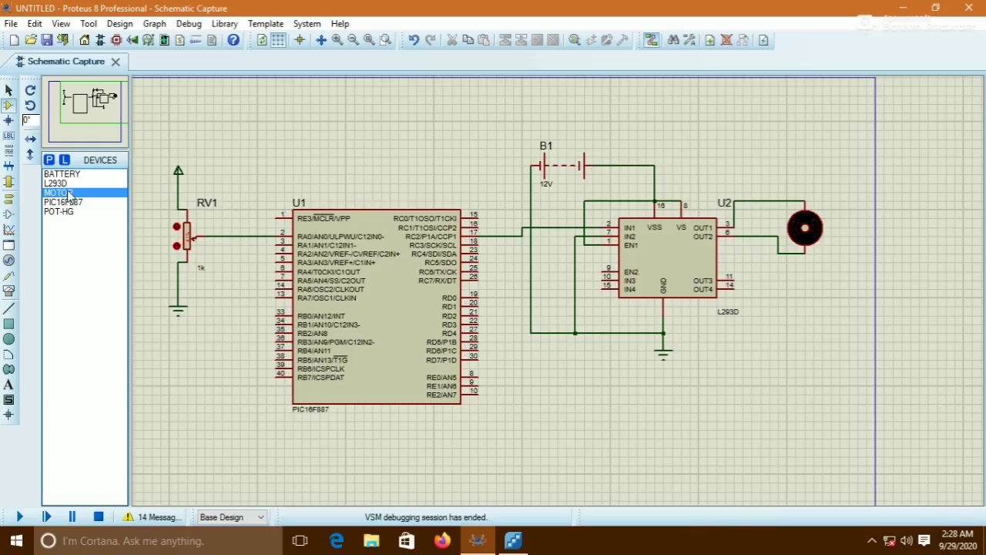
# Place a second motor below the first one and wire its terminals to the L293D's OUT3 and OUT4 pins
pyautogui.click(818, 324)
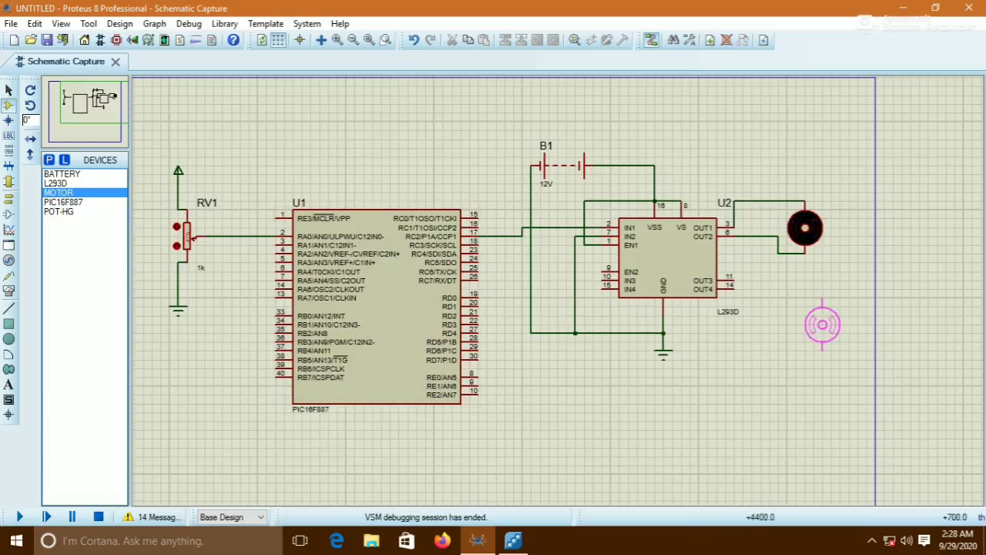
pyautogui.click(823, 326)
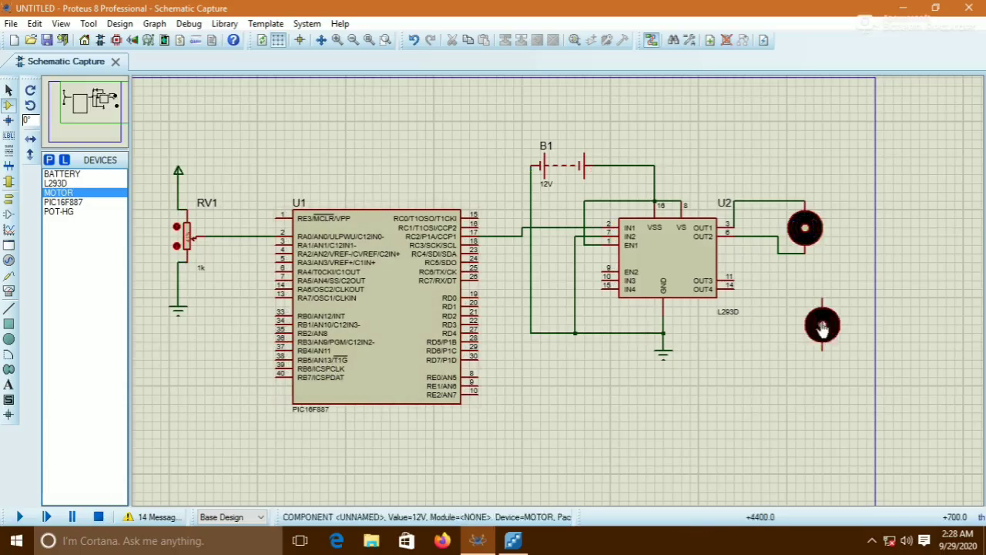
pyautogui.click(735, 276)
pyautogui.click(823, 301)
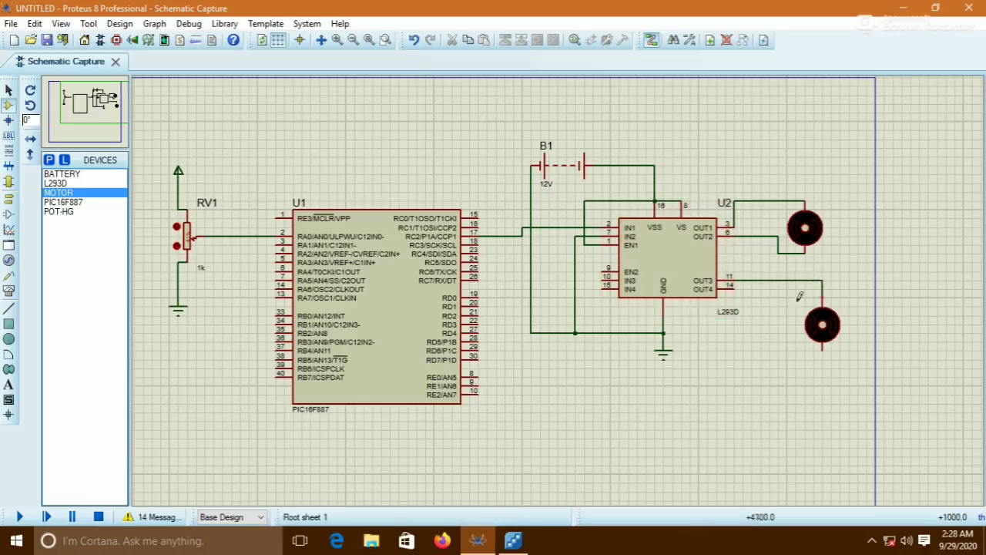
pyautogui.click(737, 290)
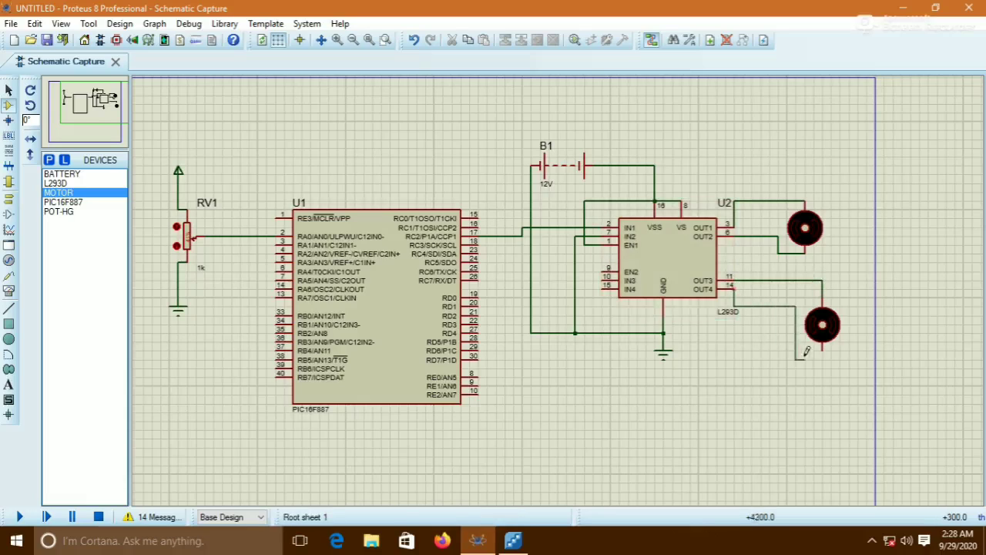
pyautogui.click(823, 347)
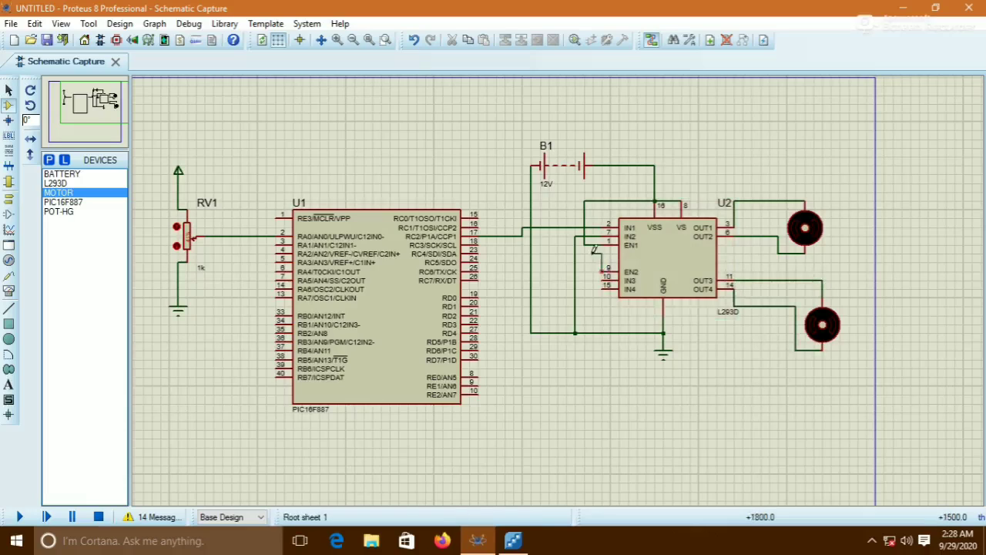
# Wire the L293D's EN2 pin to the EN1 line, IN3 to the IN1 signal line, and IN4 to the ground line
pyautogui.click(606, 285)
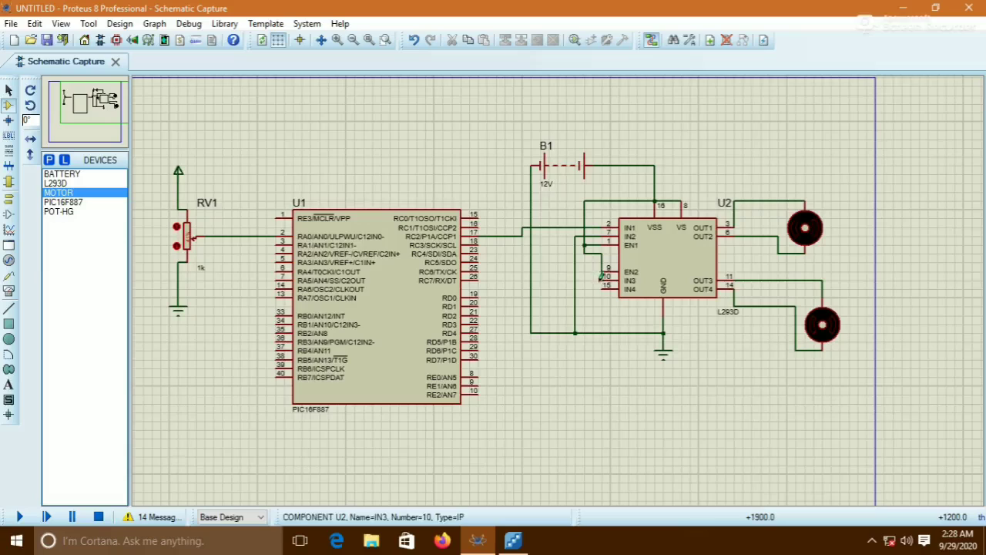
pyautogui.click(604, 275)
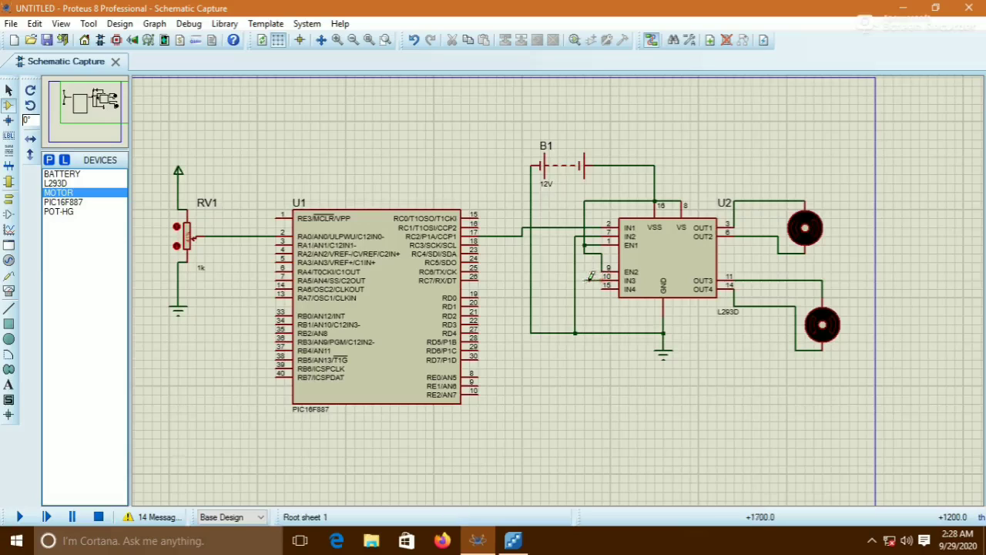
pyautogui.click(549, 228)
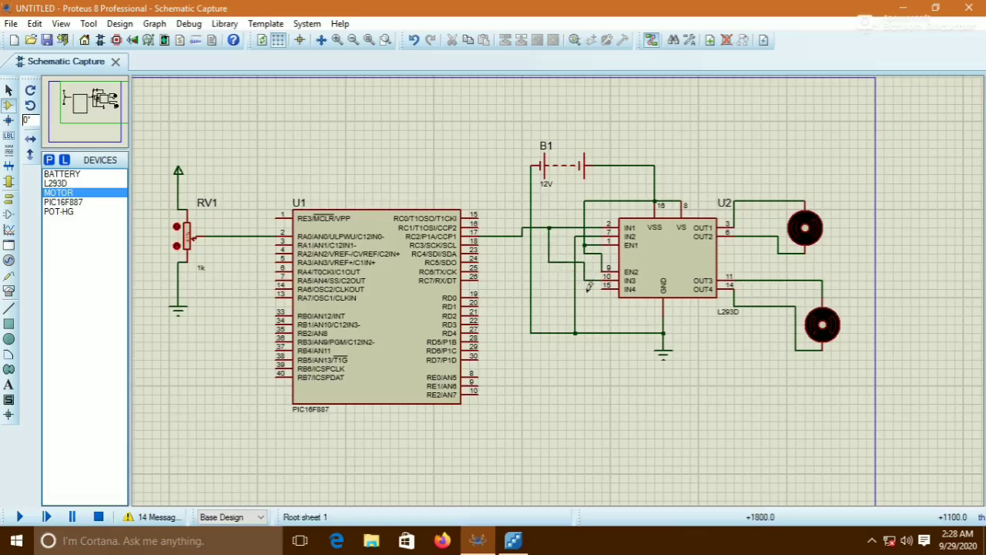
pyautogui.click(604, 287)
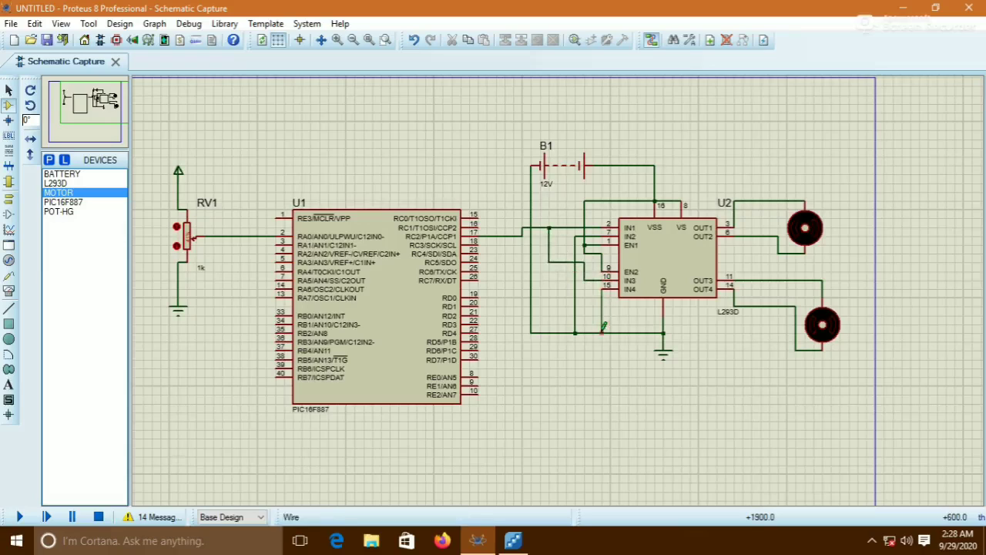
pyautogui.click(602, 333)
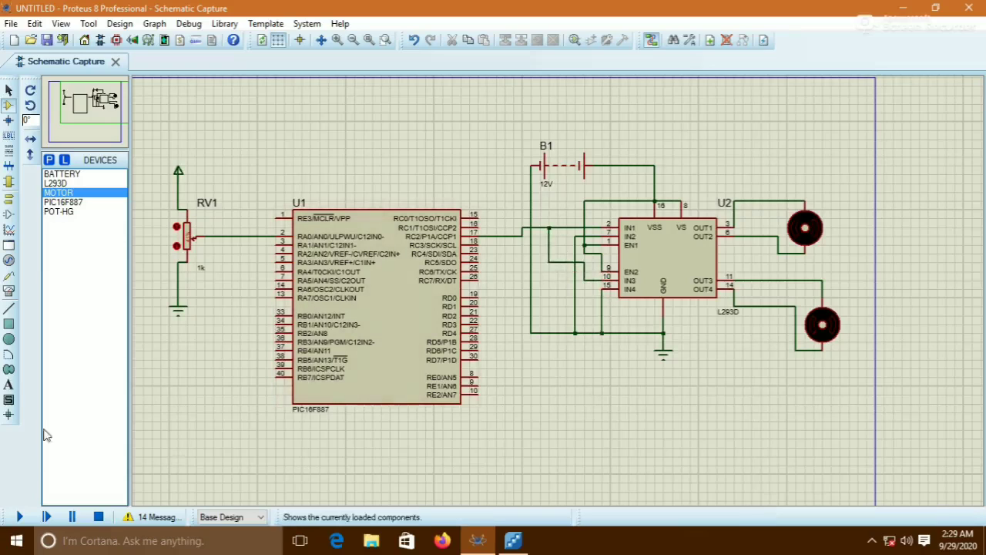
# Run the simulation to check both motors
pyautogui.click(23, 518)
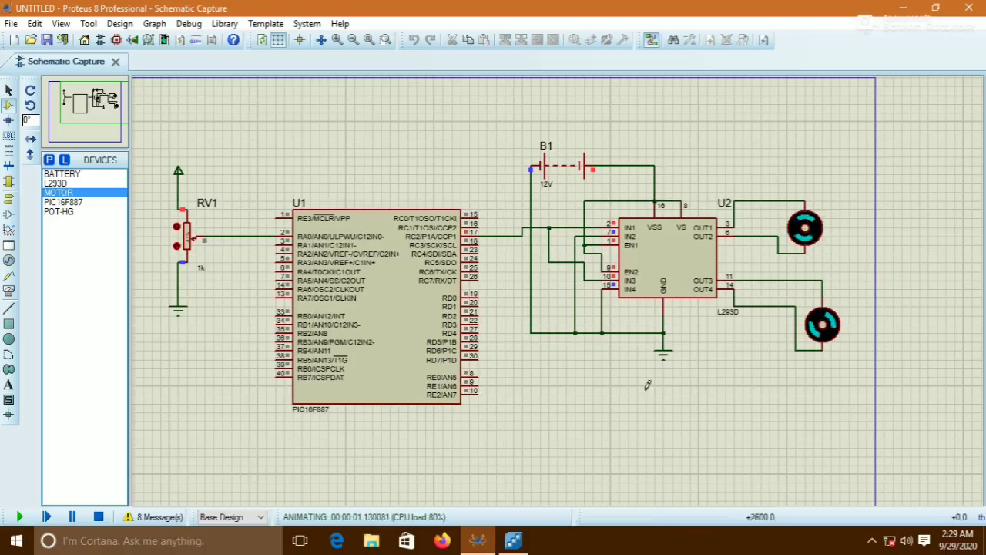
# Stop the simulation and set the lower motor's nominal revs to 60
pyautogui.click(98, 516)
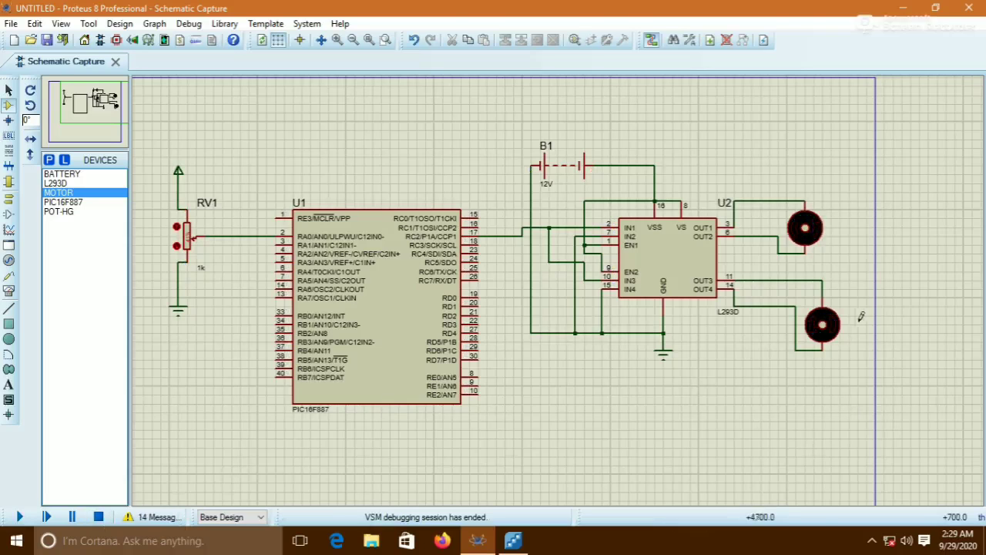
pyautogui.rightClick(821, 326)
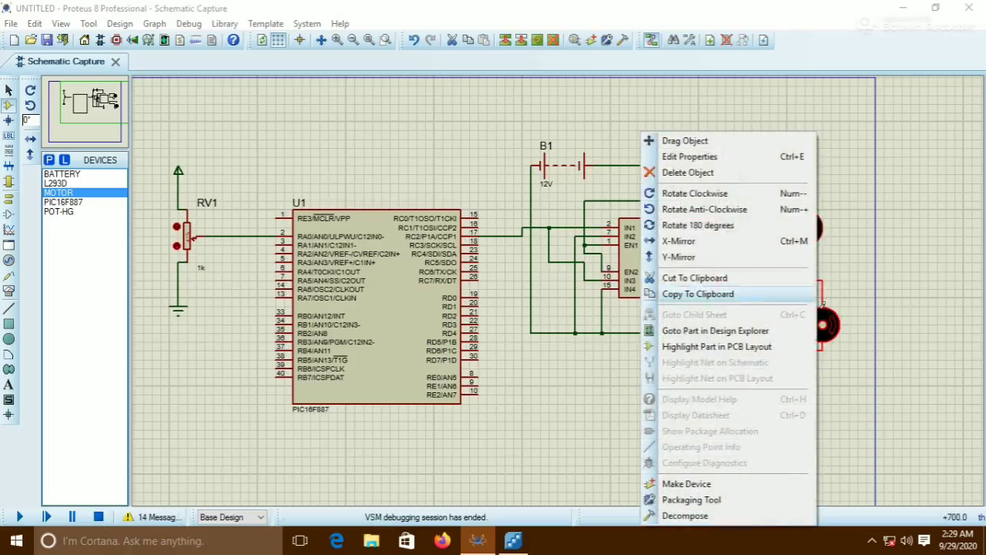
pyautogui.click(699, 161)
pyautogui.doubleClick(425, 217)
pyautogui.write('6')
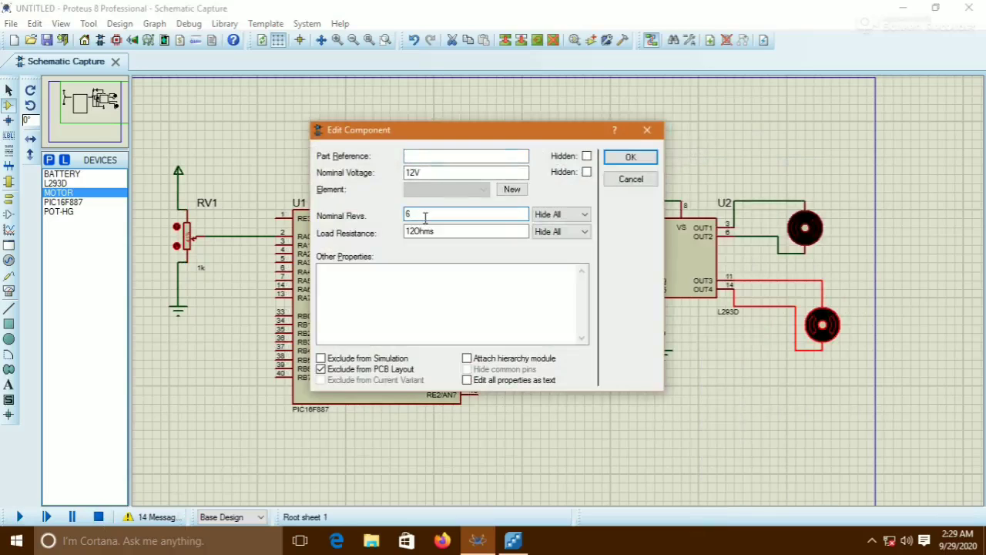
pyautogui.write('0')
pyautogui.click(646, 158)
# Check the upper motor's properties, and simulate the circuit to compare both motors before stopping the run
pyautogui.rightClick(808, 225)
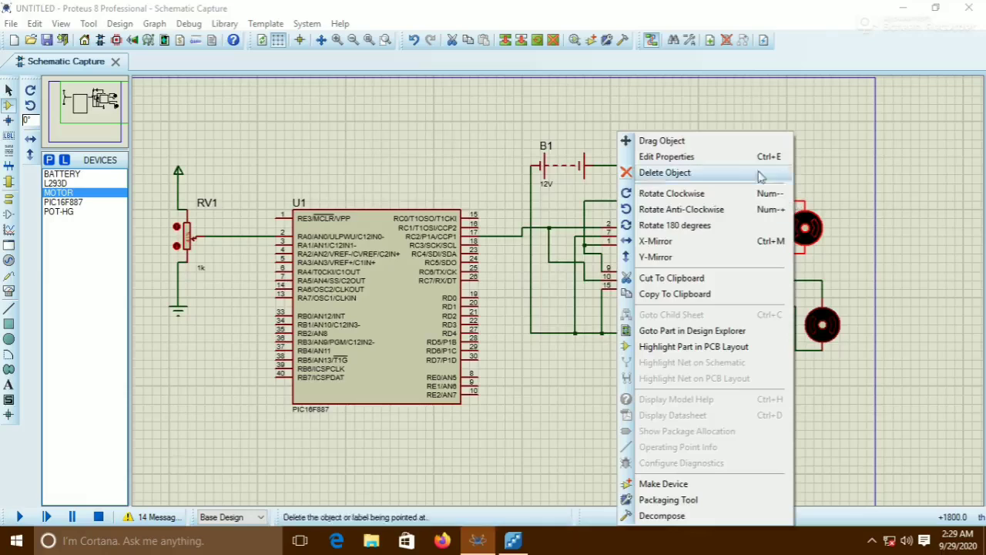
pyautogui.click(671, 157)
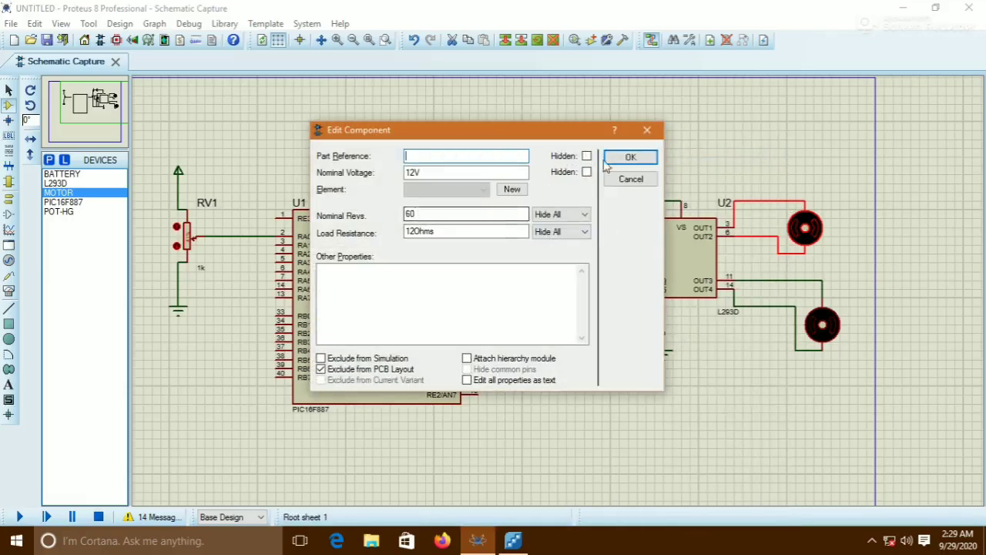
pyautogui.click(630, 158)
pyautogui.click(19, 518)
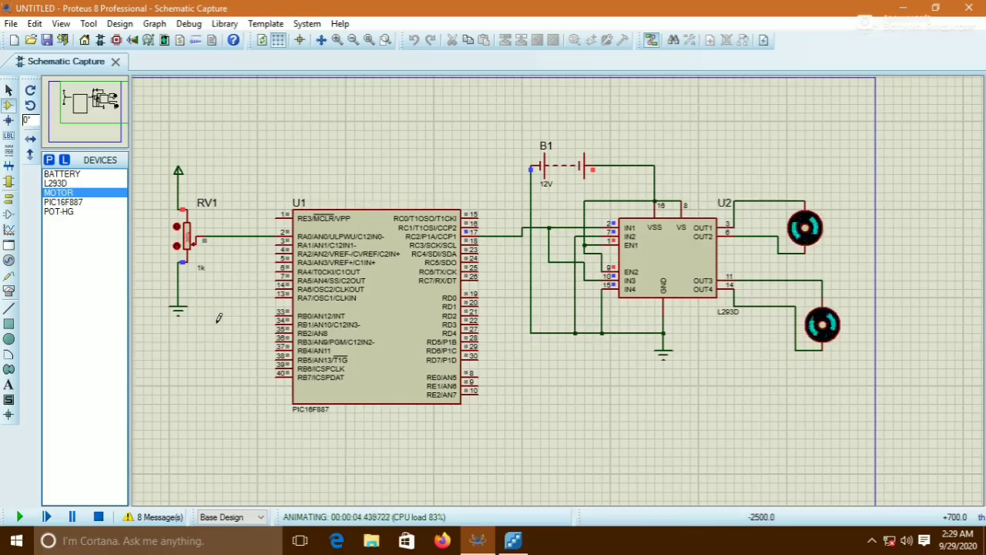
pyautogui.click(98, 516)
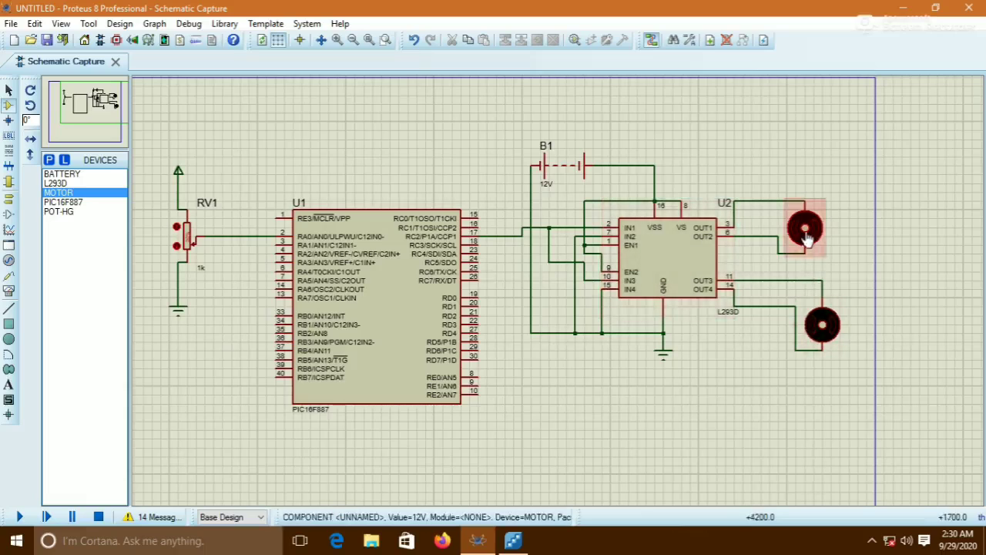
# Replace the L293D's second-channel input wires, connecting IN3 to the ground line and IN4 to the IN1 signal line
pyautogui.rightClick(597, 286)
pyautogui.click(644, 313)
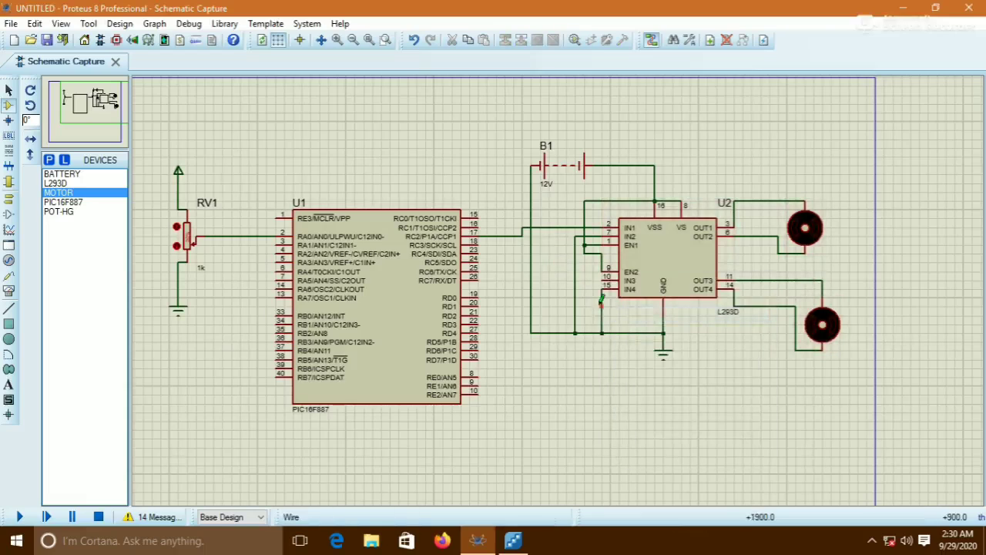
pyautogui.rightClick(602, 309)
pyautogui.click(649, 339)
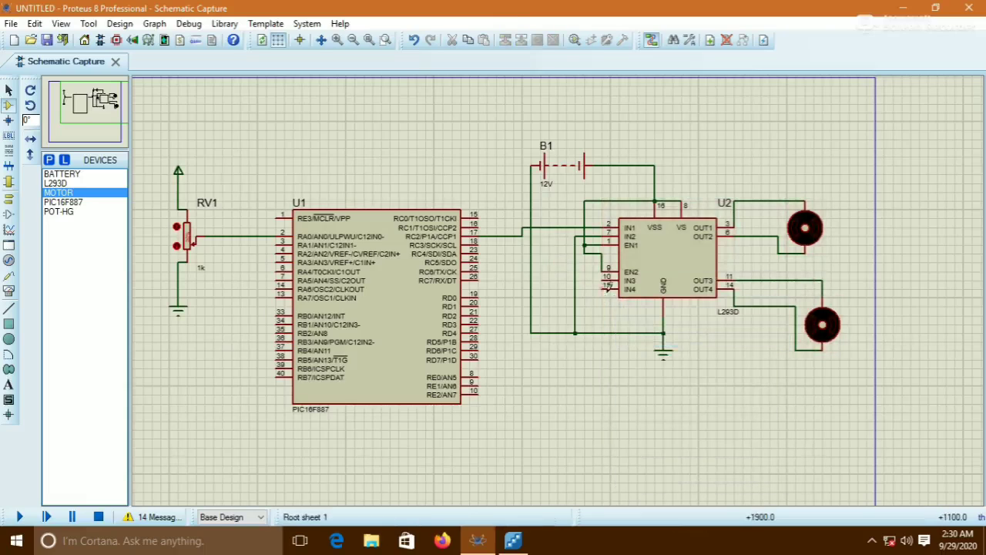
pyautogui.click(602, 281)
pyautogui.click(586, 333)
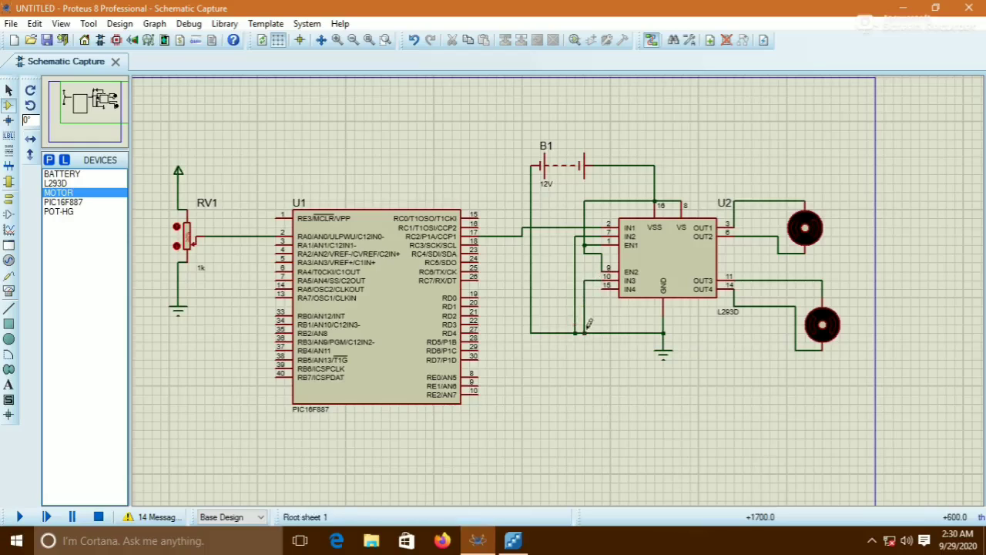
pyautogui.click(604, 289)
pyautogui.click(558, 228)
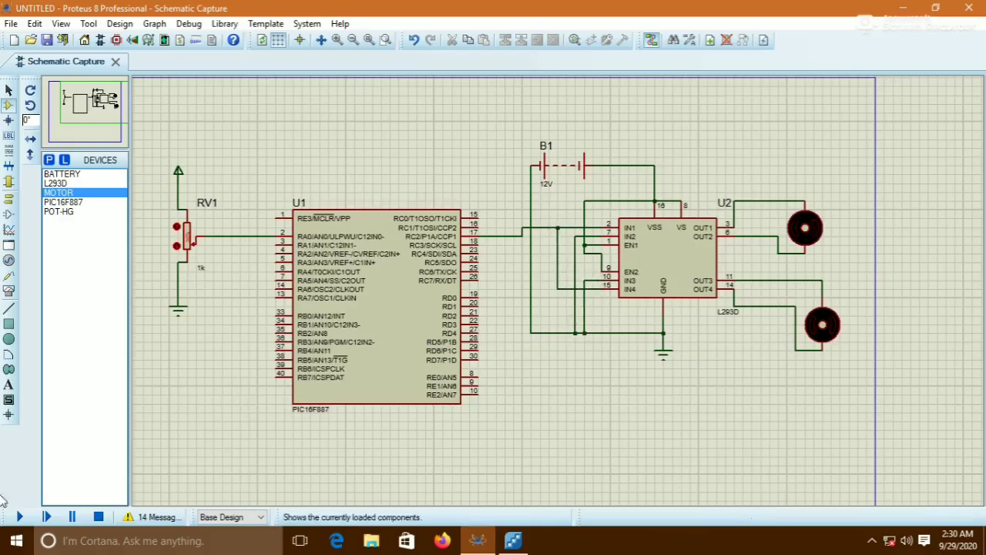
# Simulate the circuit while moving RV1's wiper up and down to check the motors with IN3 grounded, and stop the run
pyautogui.click(20, 517)
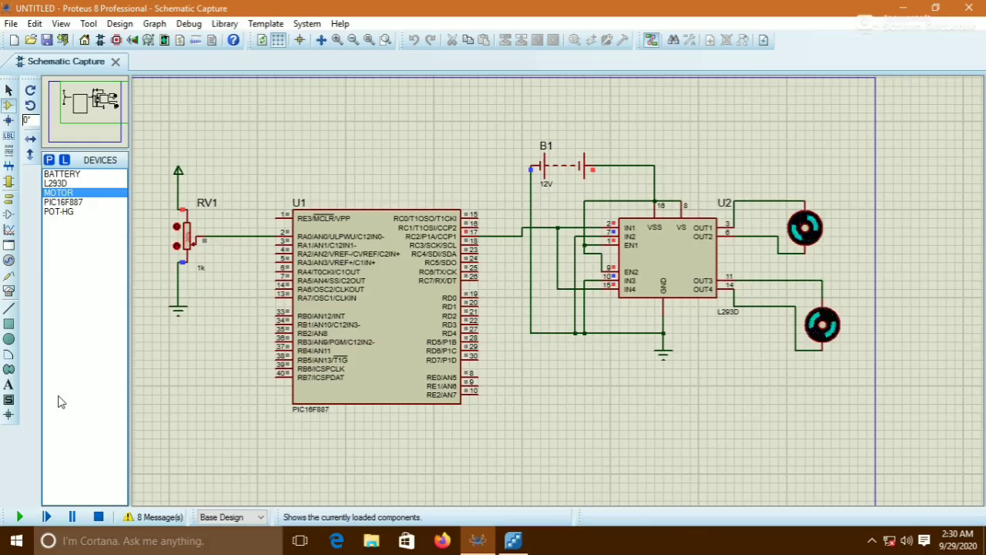
pyautogui.click(176, 227)
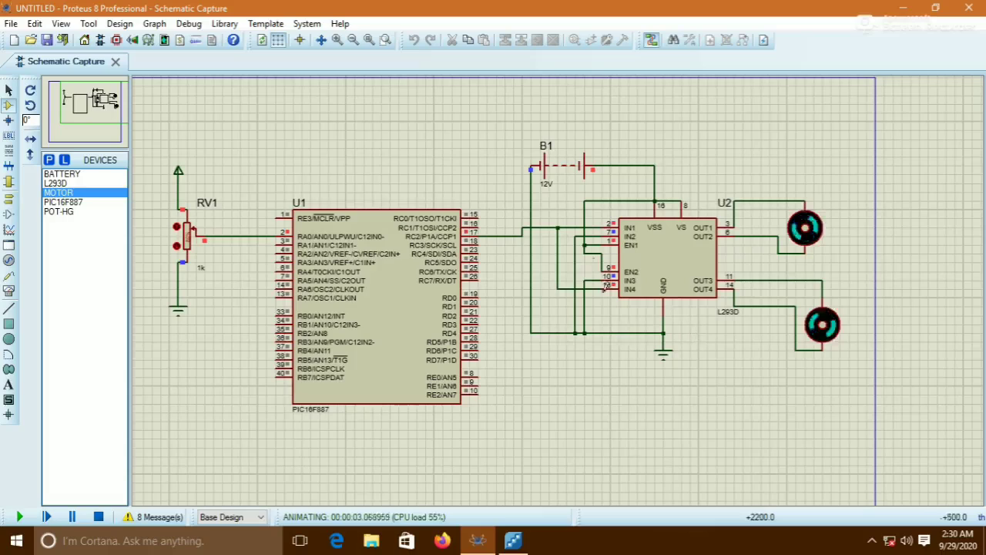
pyautogui.click(188, 254)
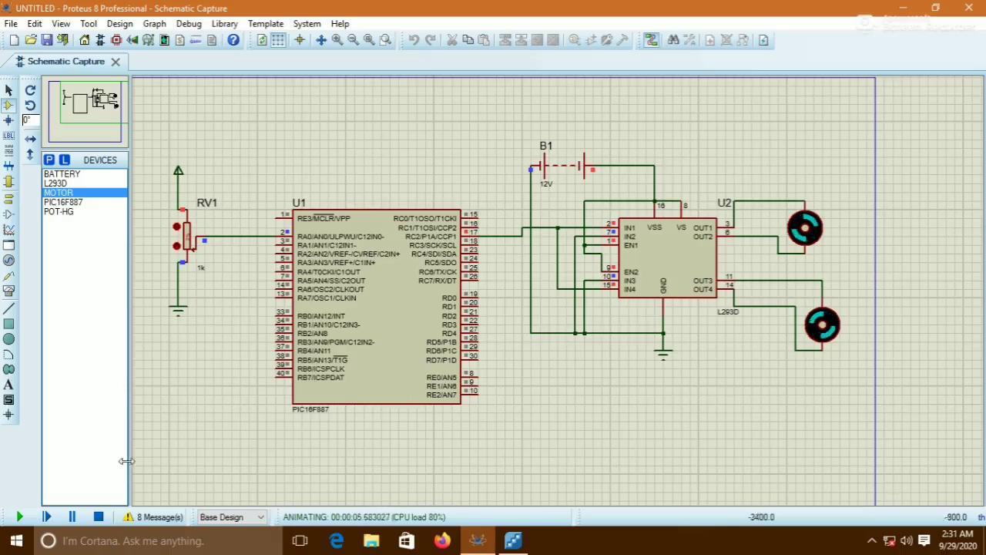
pyautogui.click(99, 517)
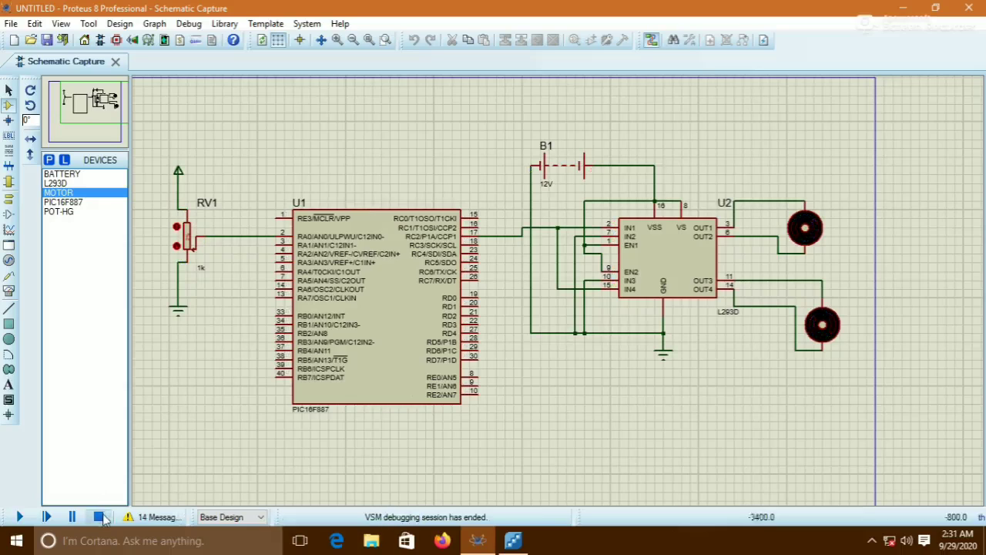
# Delete the IN3 and IN4 wires, and rewire IN3 to the IN1 signal line and IN4 to the EN1 supply line
pyautogui.rightClick(586, 303)
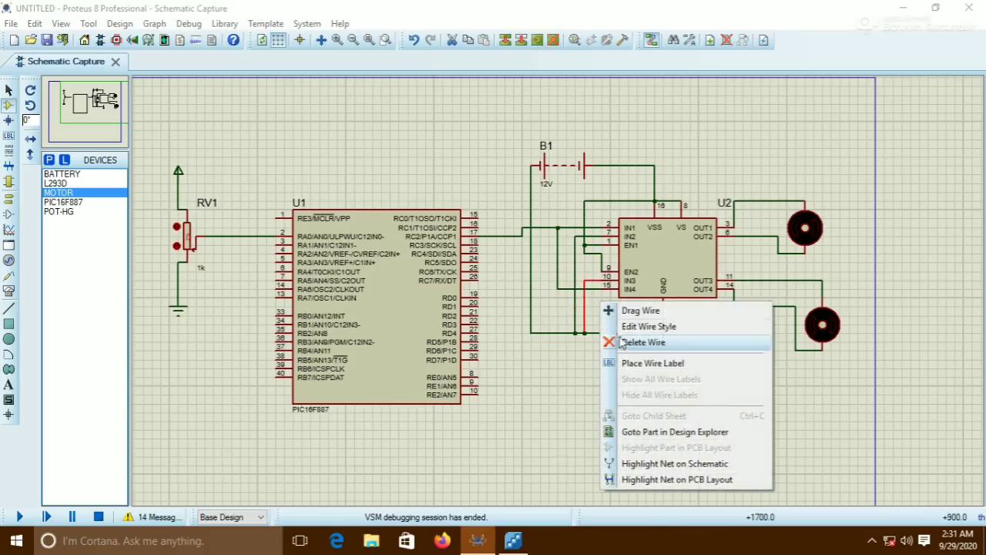
pyautogui.click(553, 309)
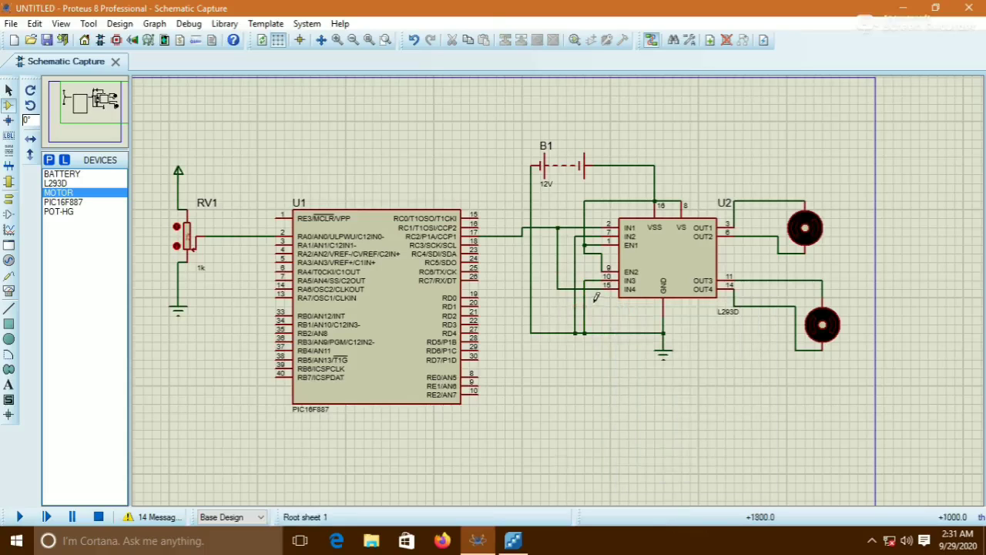
pyautogui.rightClick(587, 301)
pyautogui.click(624, 340)
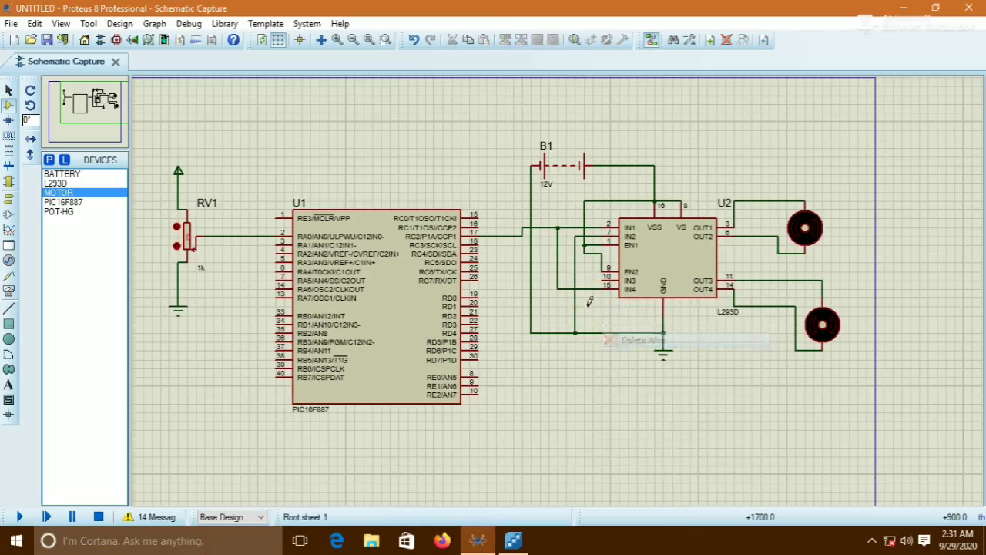
pyautogui.rightClick(588, 288)
pyautogui.click(616, 324)
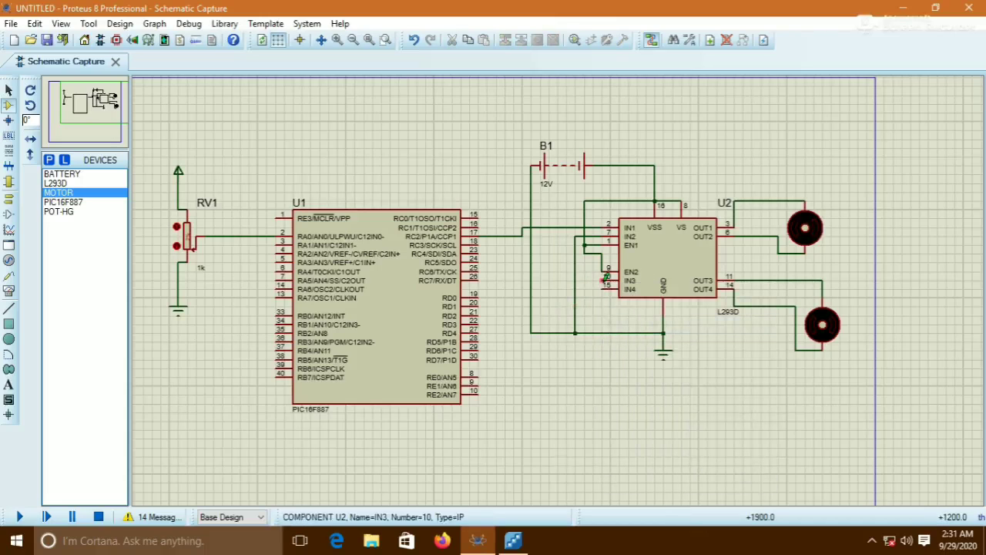
pyautogui.click(549, 228)
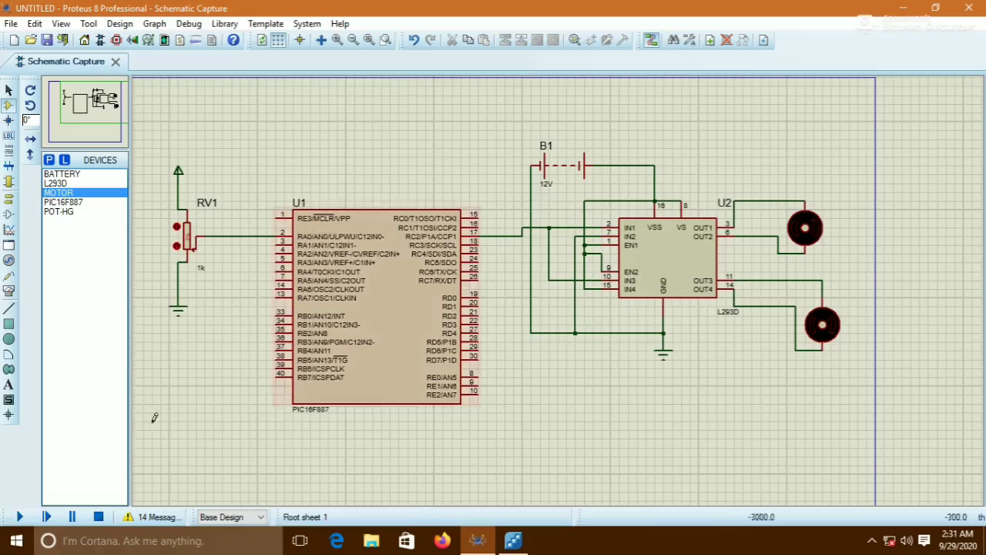
# Simulate with IN4 on the supply line, move RV1's wiper to its upper end and back down, and stop the run
pyautogui.click(20, 517)
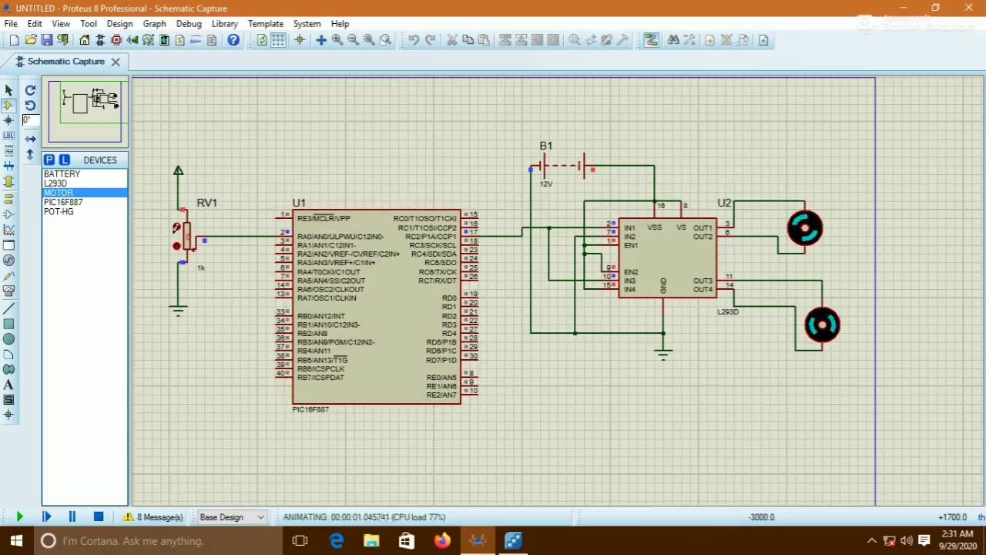
pyautogui.click(190, 244)
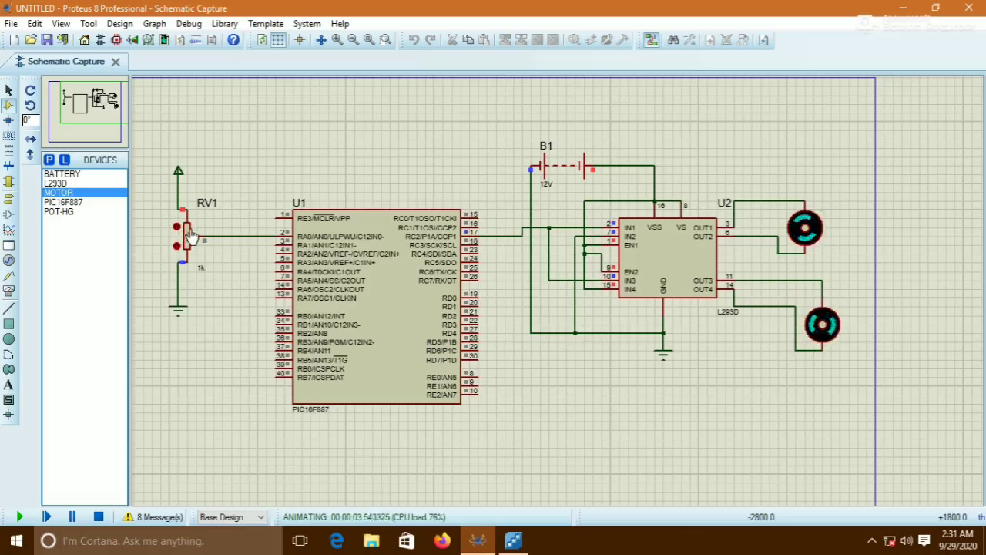
pyautogui.click(191, 231)
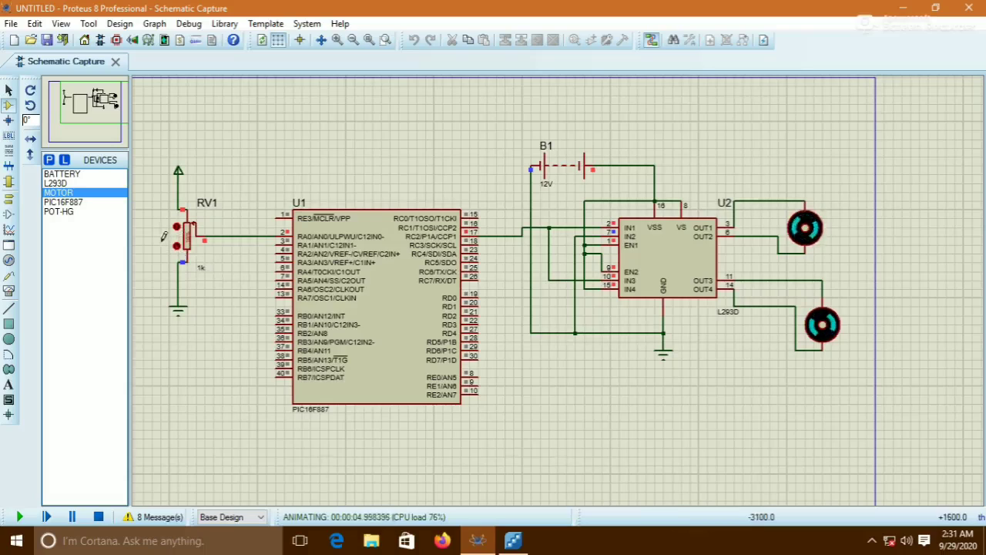
pyautogui.moveTo(191, 234); pyautogui.dragTo(185, 253)
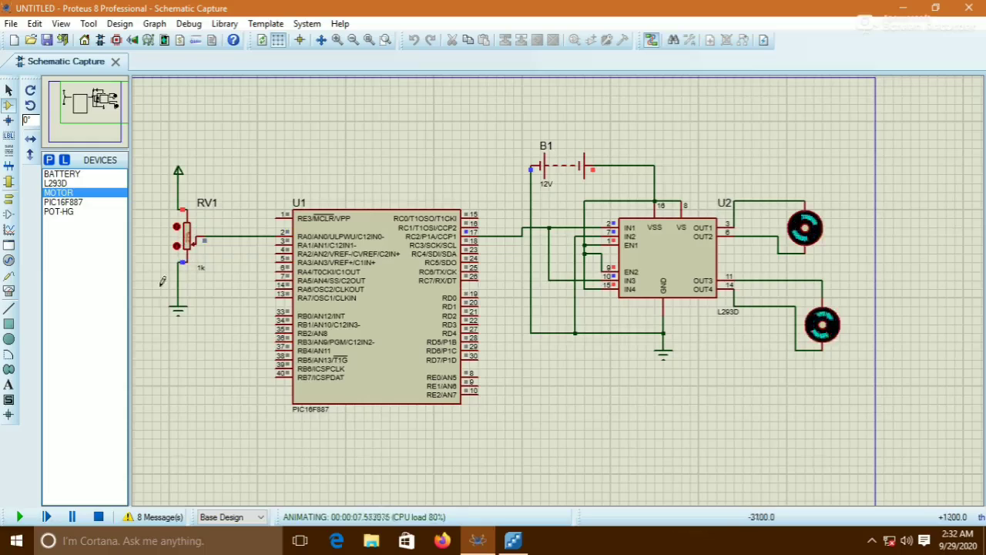
pyautogui.click(98, 517)
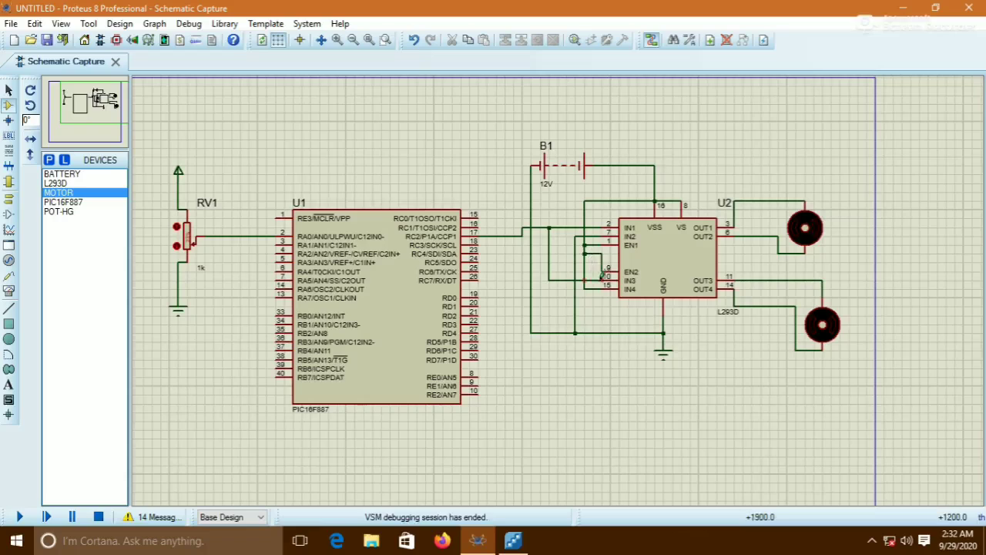
# Delete the IN3 and IN4 wires, and rewire IN3 to the EN1 supply line and IN4 to the IN1 signal line
pyautogui.rightClick(593, 286)
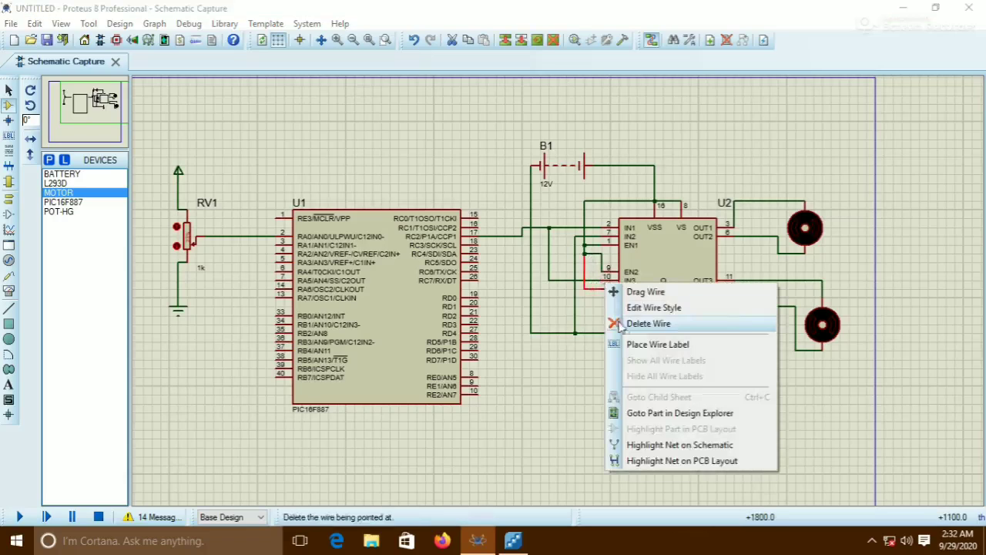
pyautogui.click(637, 325)
pyautogui.rightClick(600, 273)
pyautogui.click(636, 314)
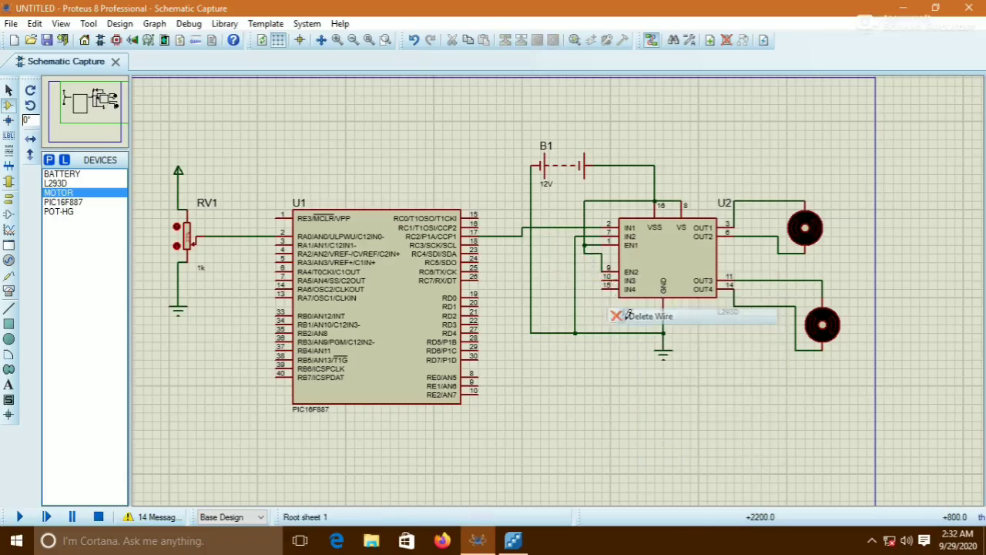
pyautogui.click(605, 281)
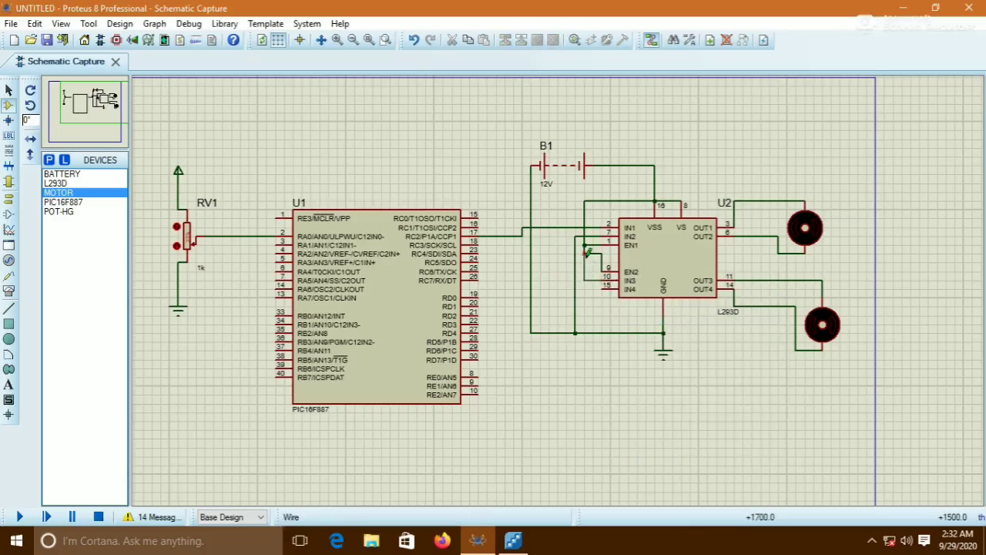
pyautogui.click(586, 247)
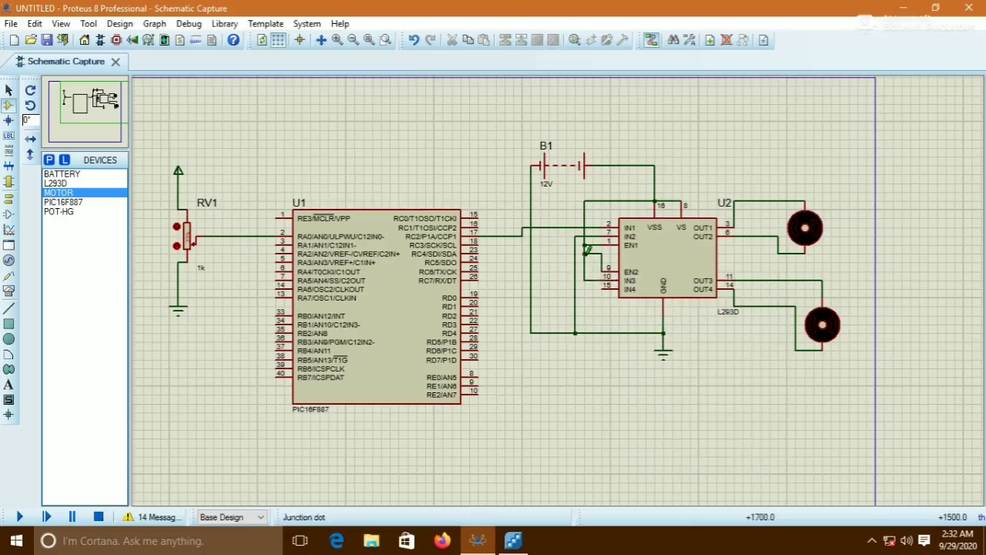
pyautogui.click(605, 288)
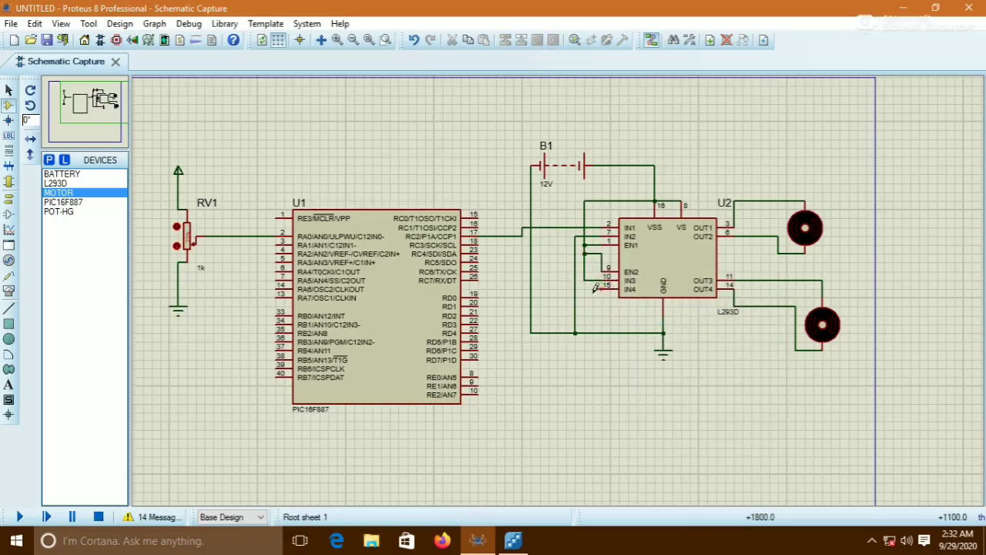
pyautogui.click(551, 228)
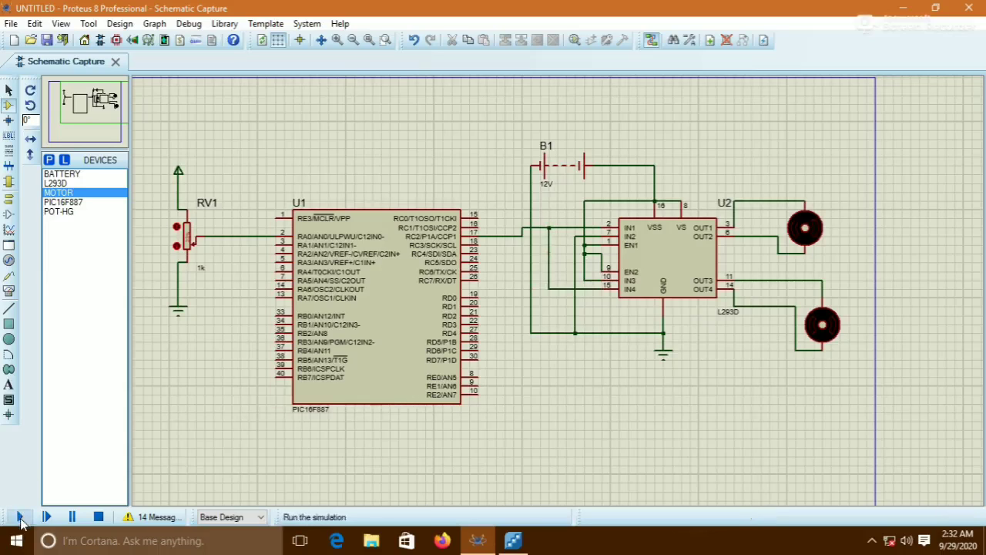
# Simulate with IN3 on the supply line, vary RV1's wiper up and down to check both motors, and stop the run
pyautogui.click(20, 520)
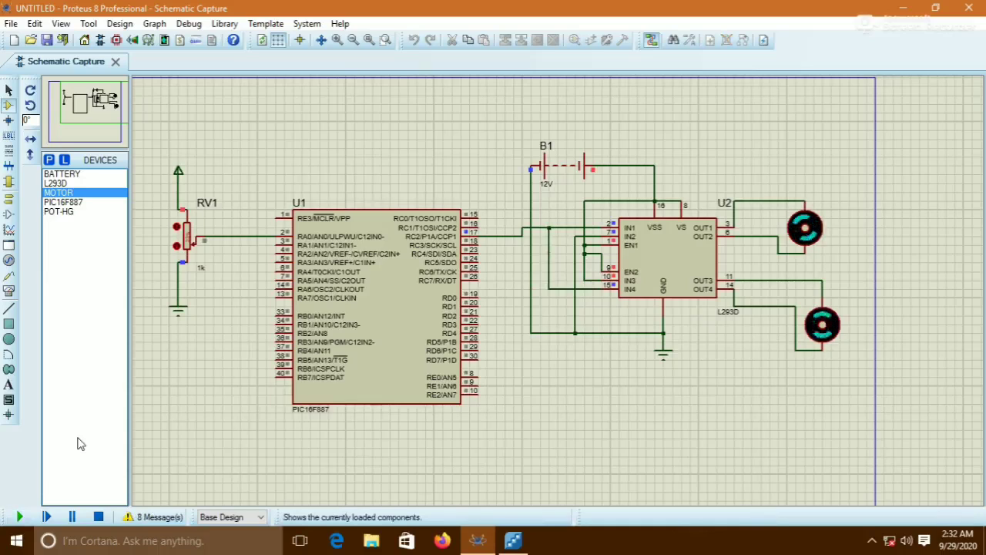
pyautogui.click(188, 231)
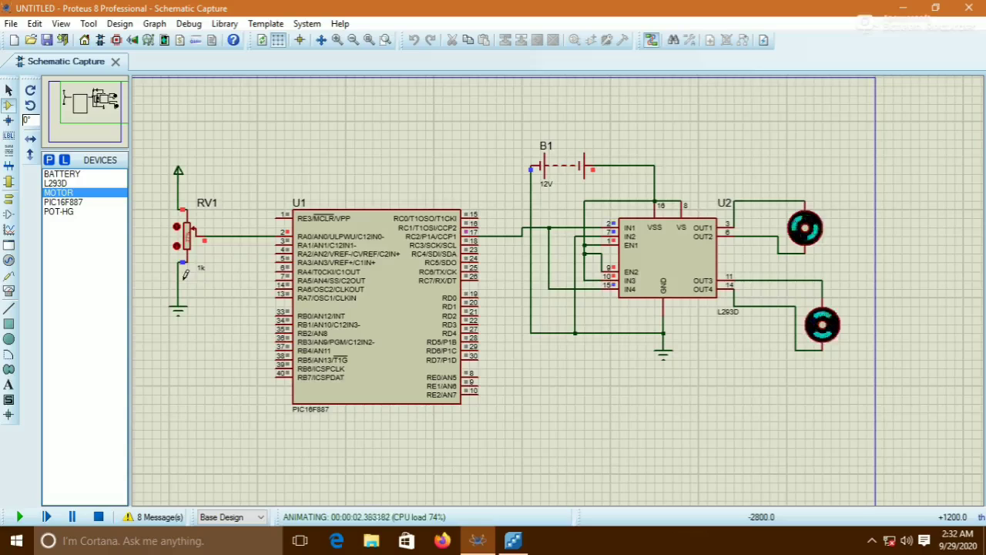
pyautogui.click(188, 254)
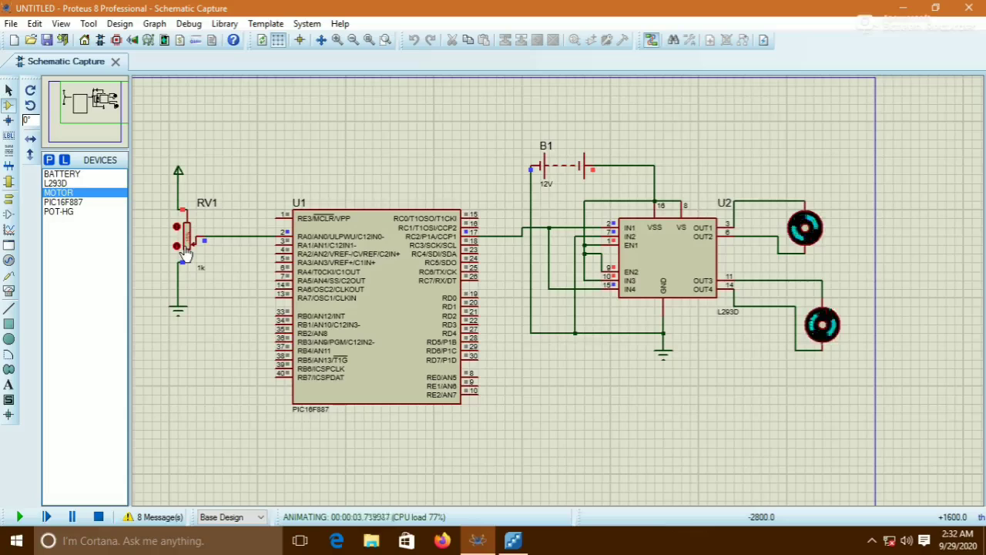
pyautogui.moveTo(185, 254); pyautogui.dragTo(189, 235)
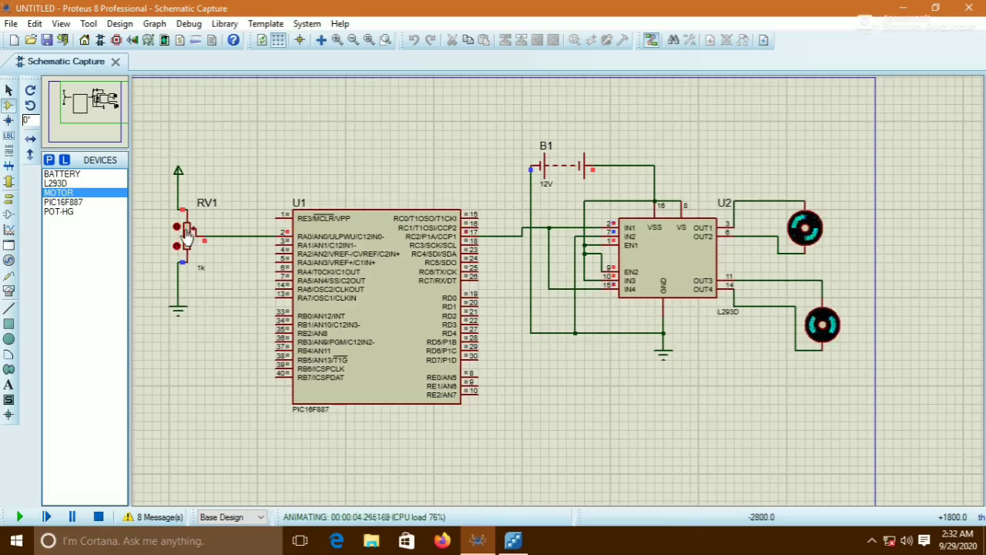
pyautogui.click(98, 517)
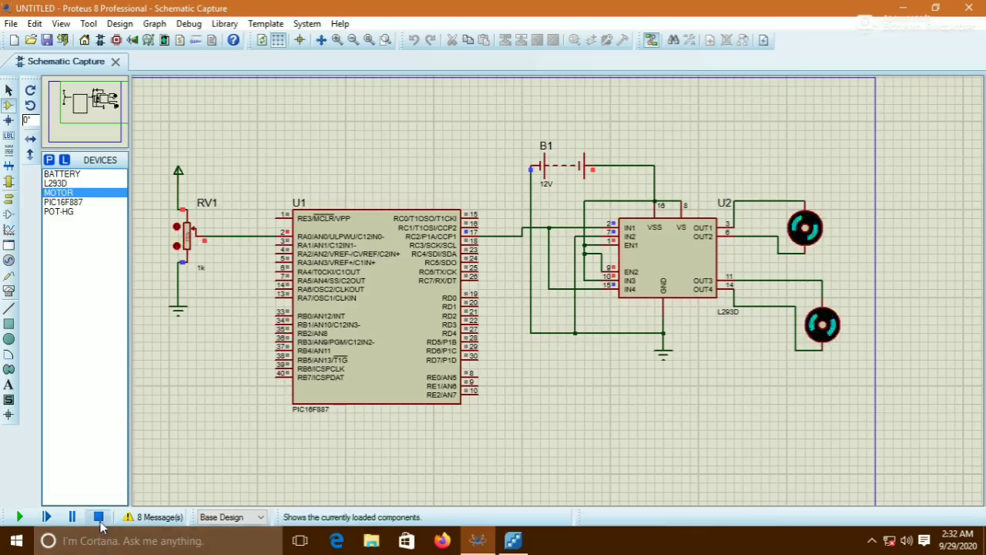
pyautogui.click(872, 540)
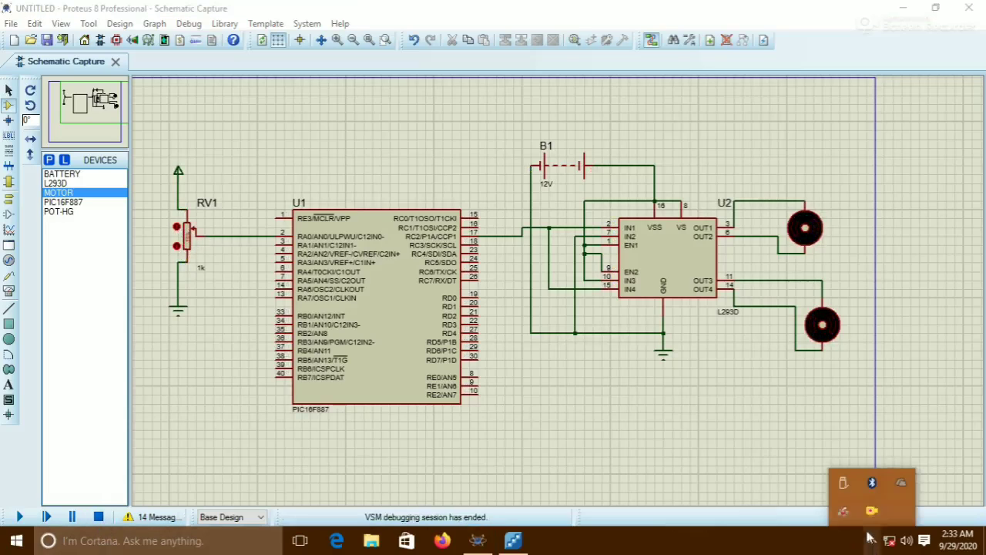